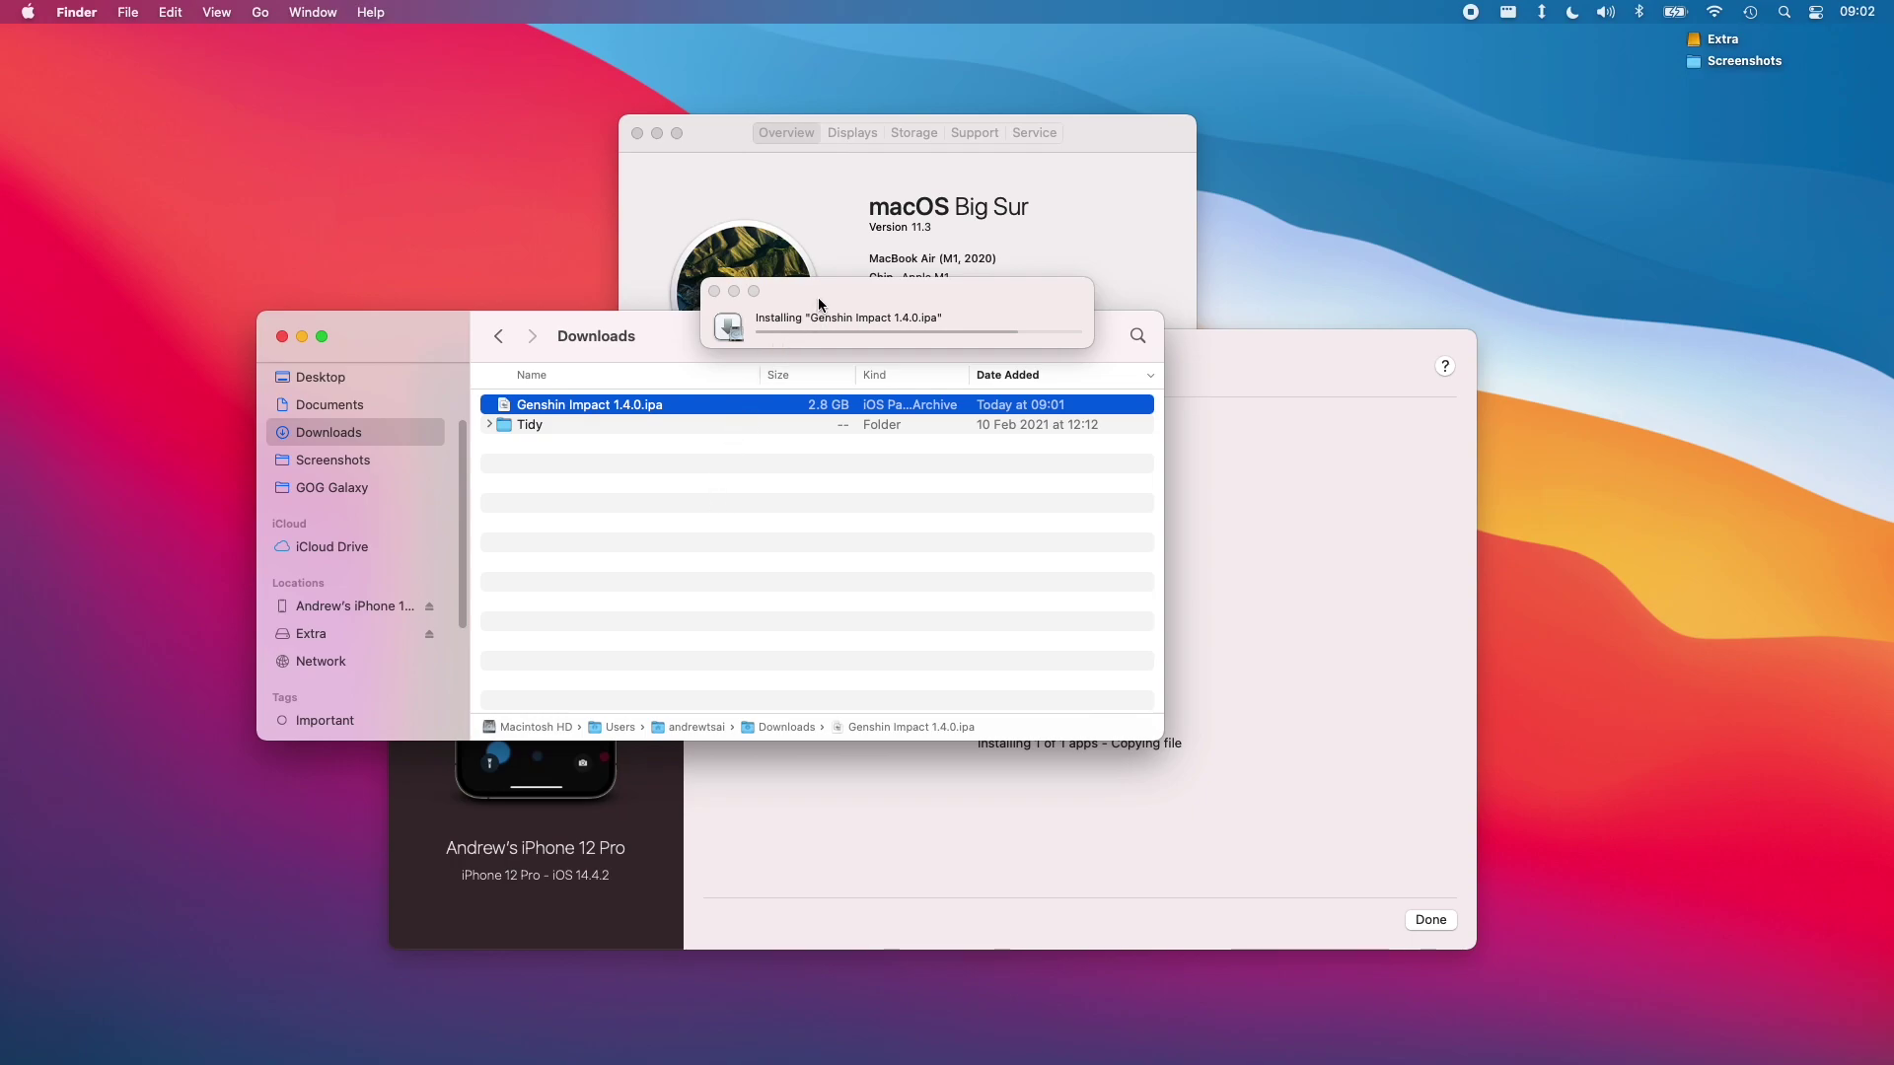
Move the installing window aside and dismiss the 'Unable To Install Genshin Impact' alert
drag(818, 303, 762, 444)
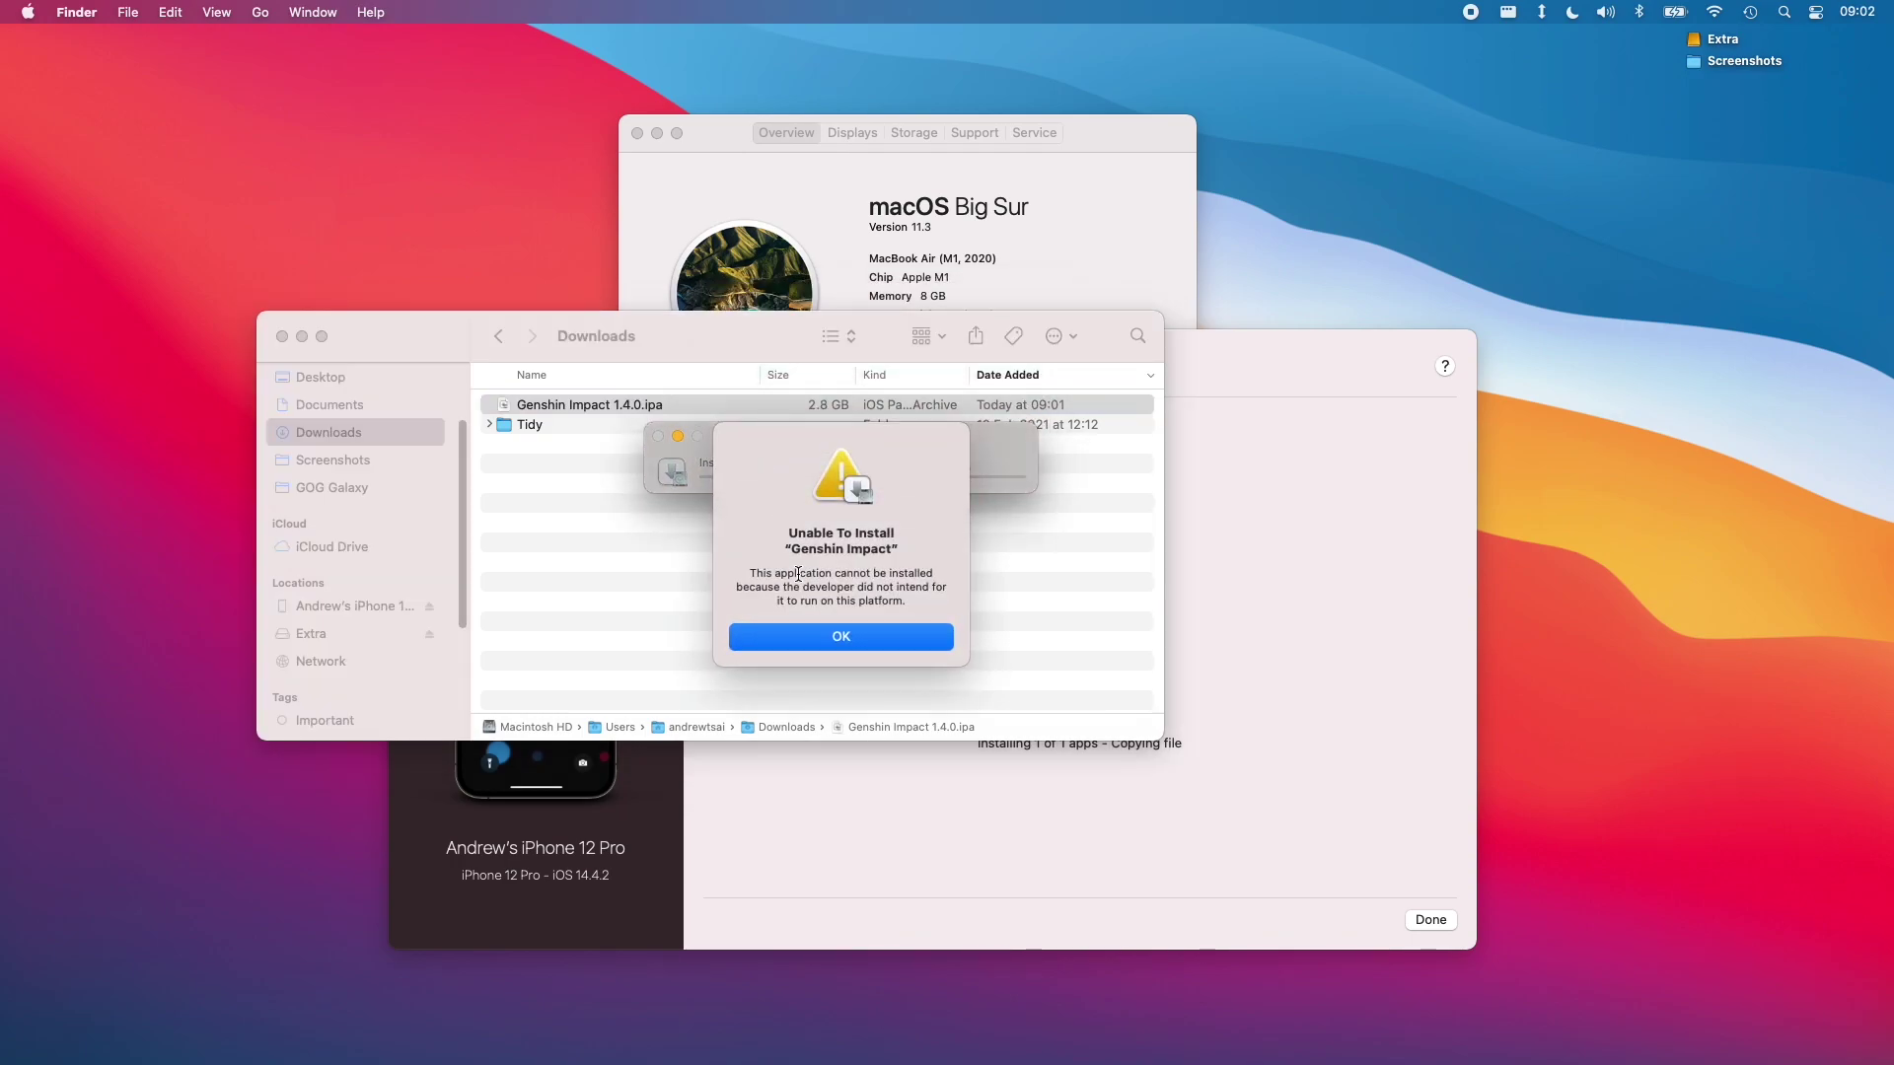
click(807, 642)
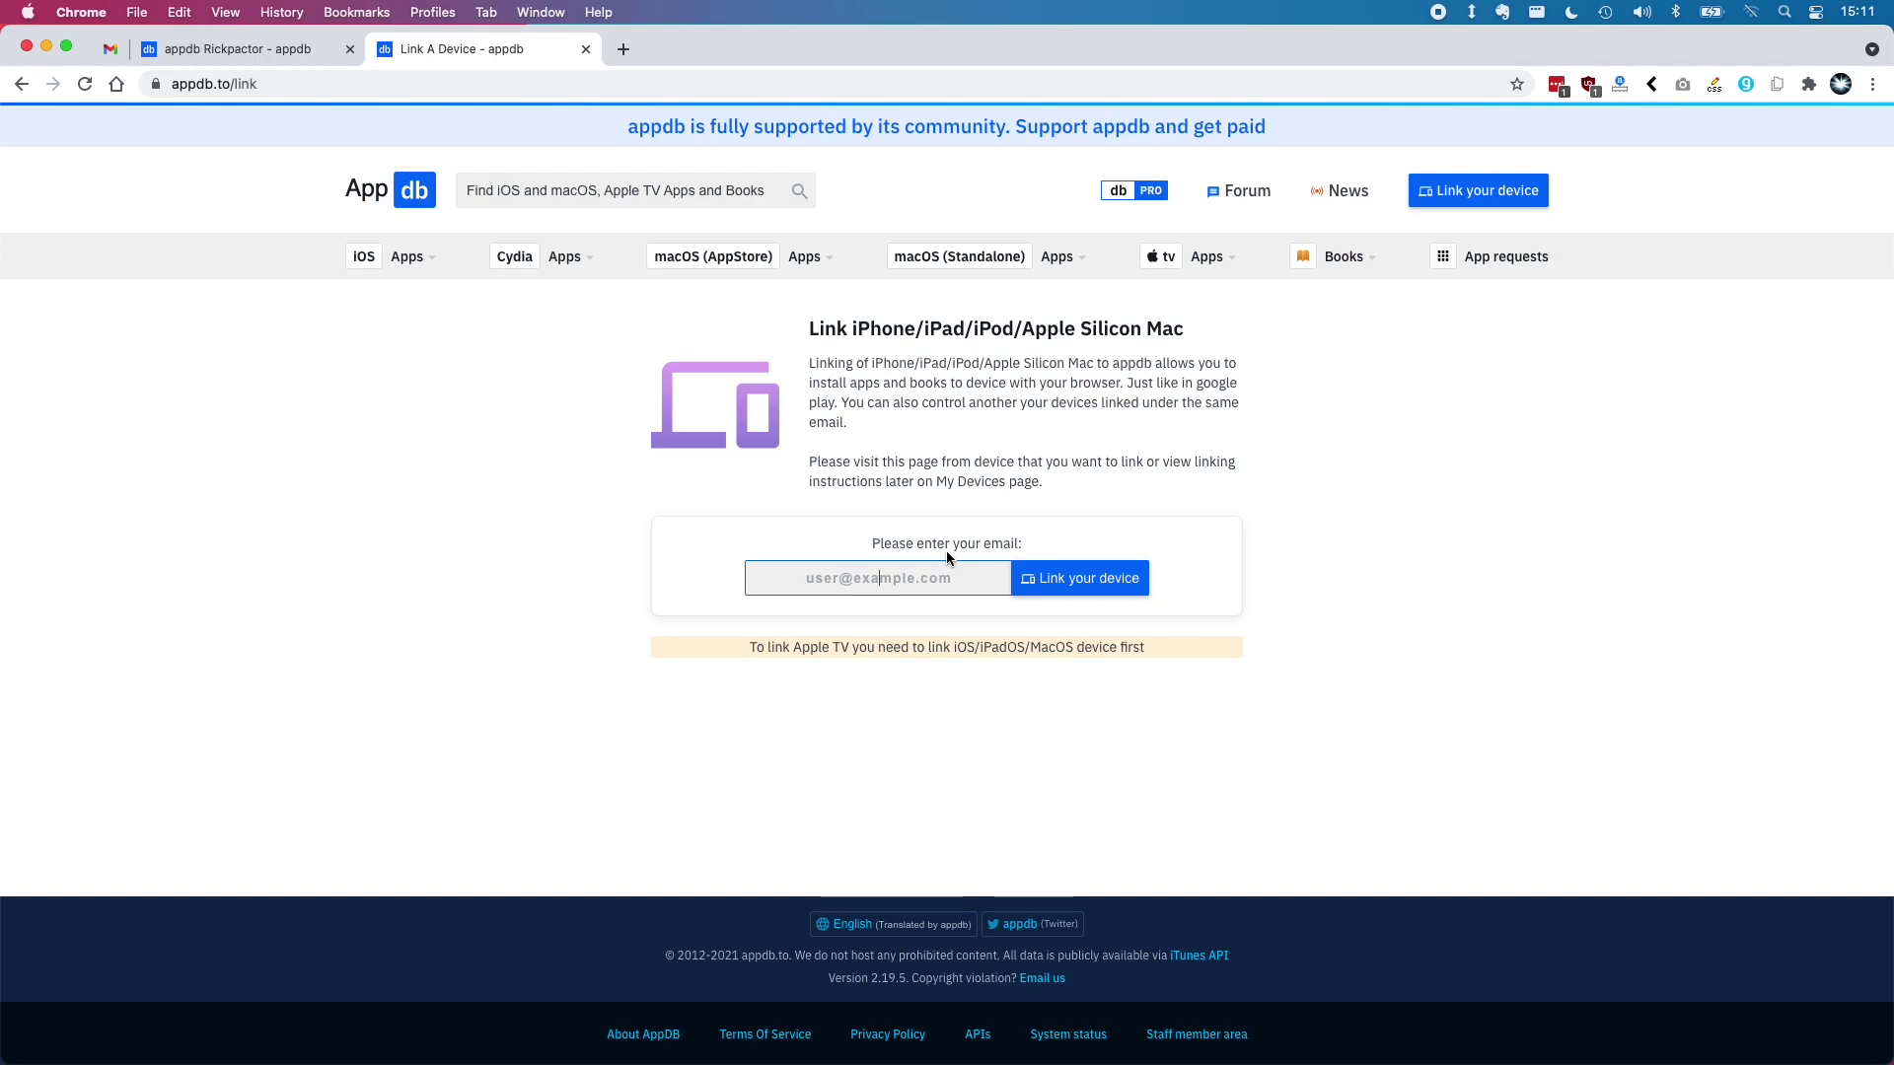
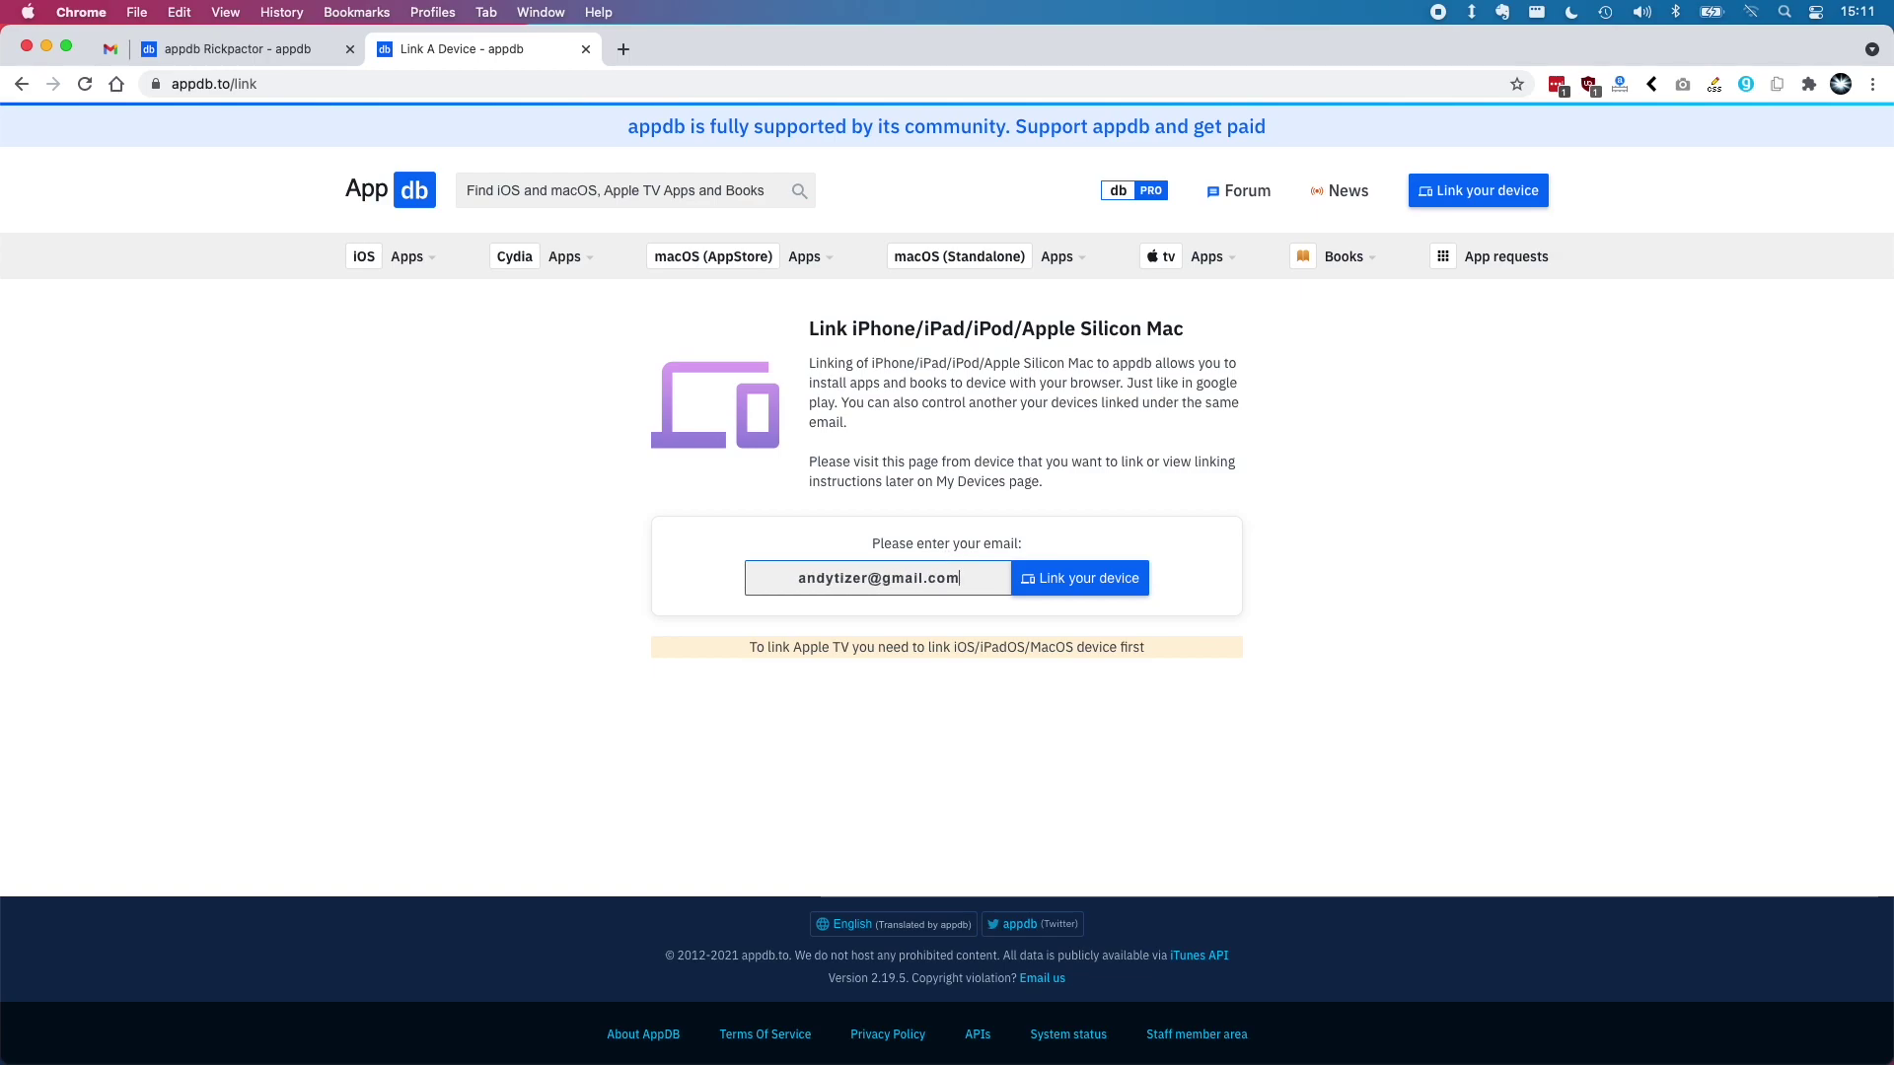
Submit your email to link the device, then save and open the link_to_appdb profile
key(Return)
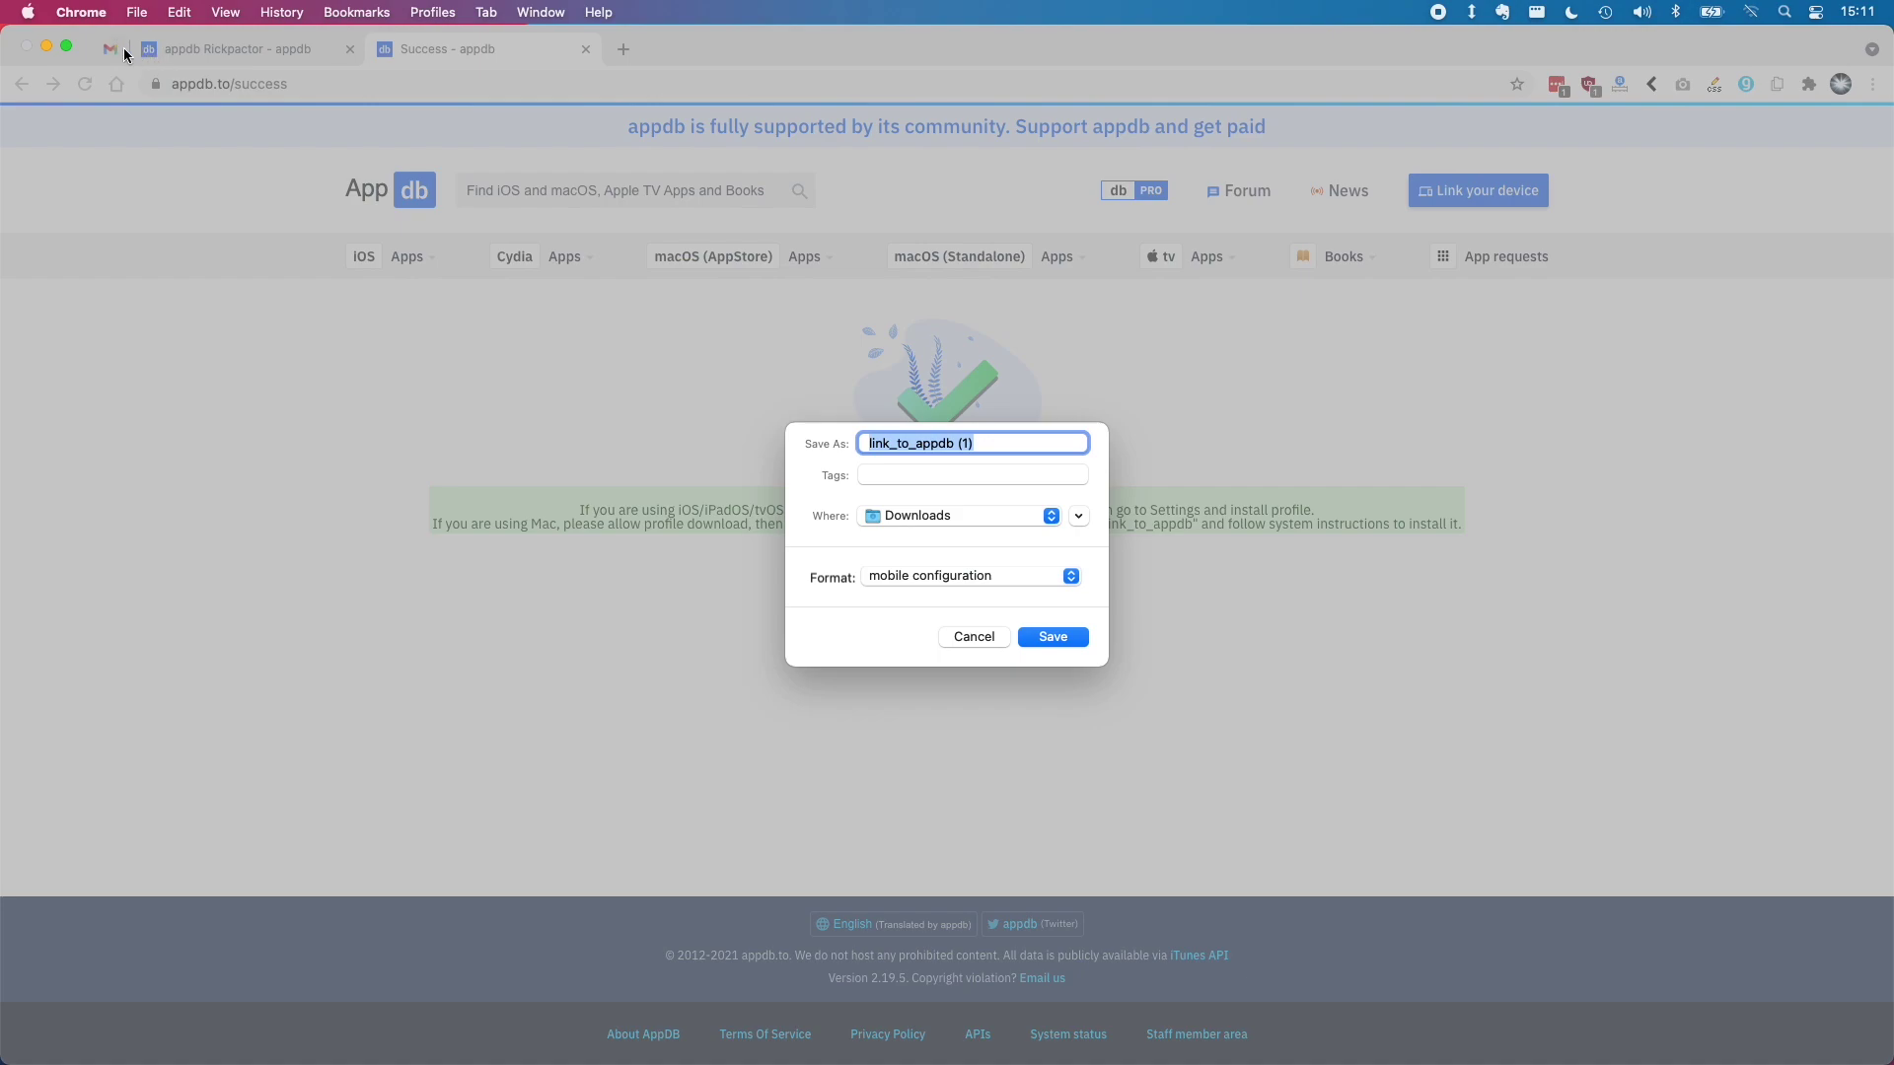
click(1051, 638)
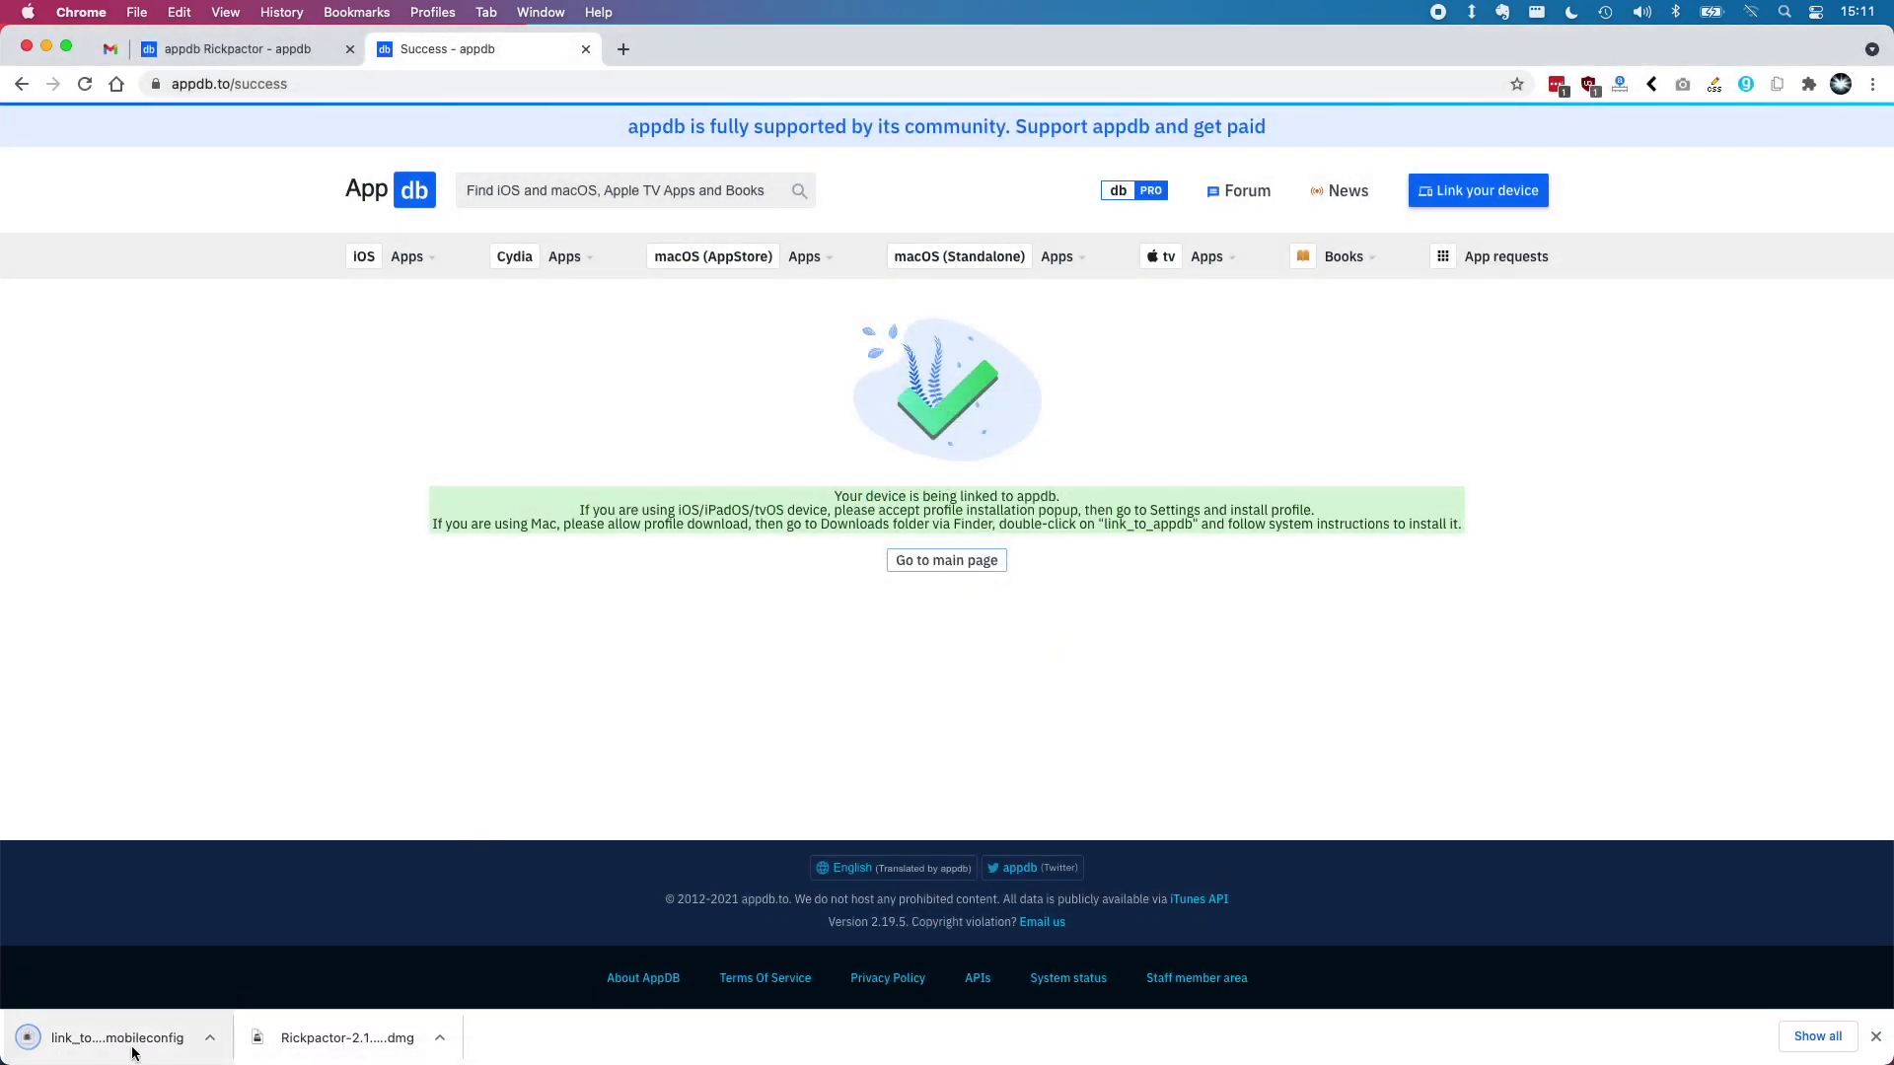
click(141, 1041)
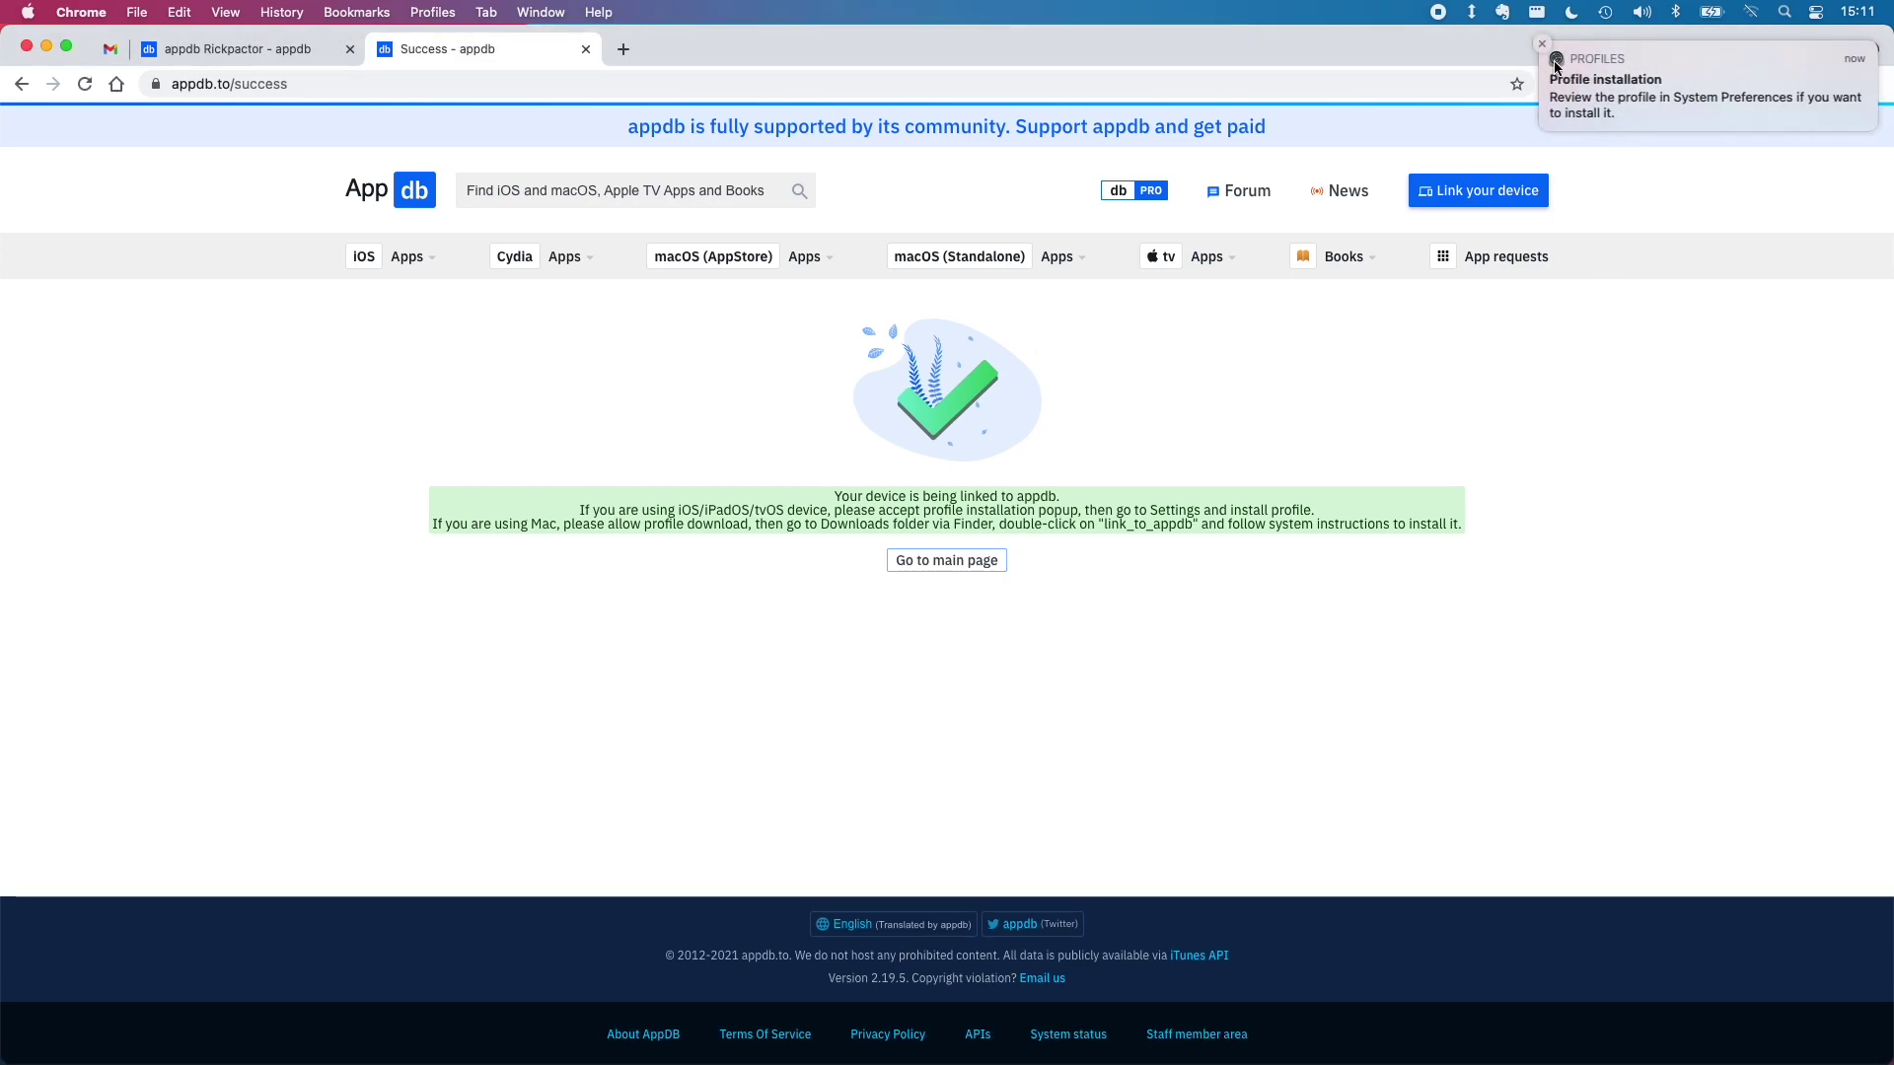
click(1627, 89)
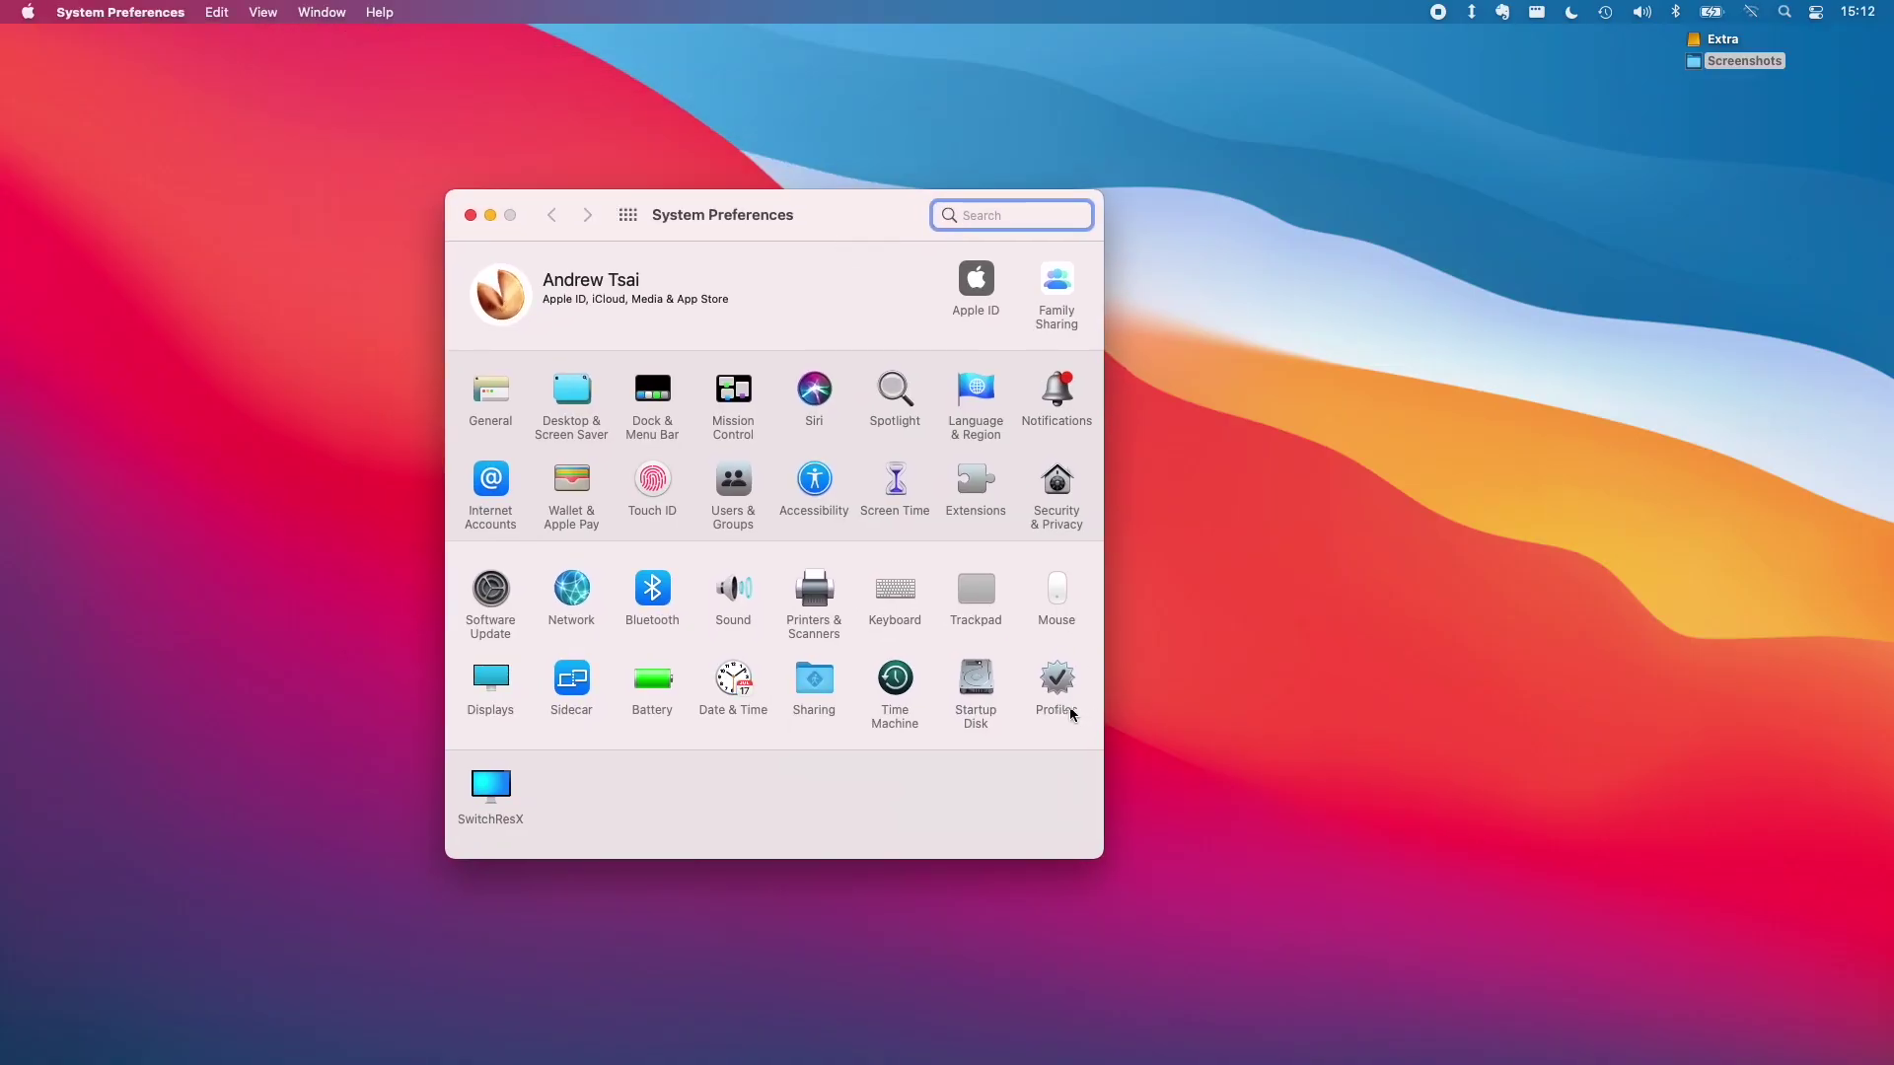
Install the appdb Device Link profile from System Preferences > Profiles, confirming both prompts
click(1062, 696)
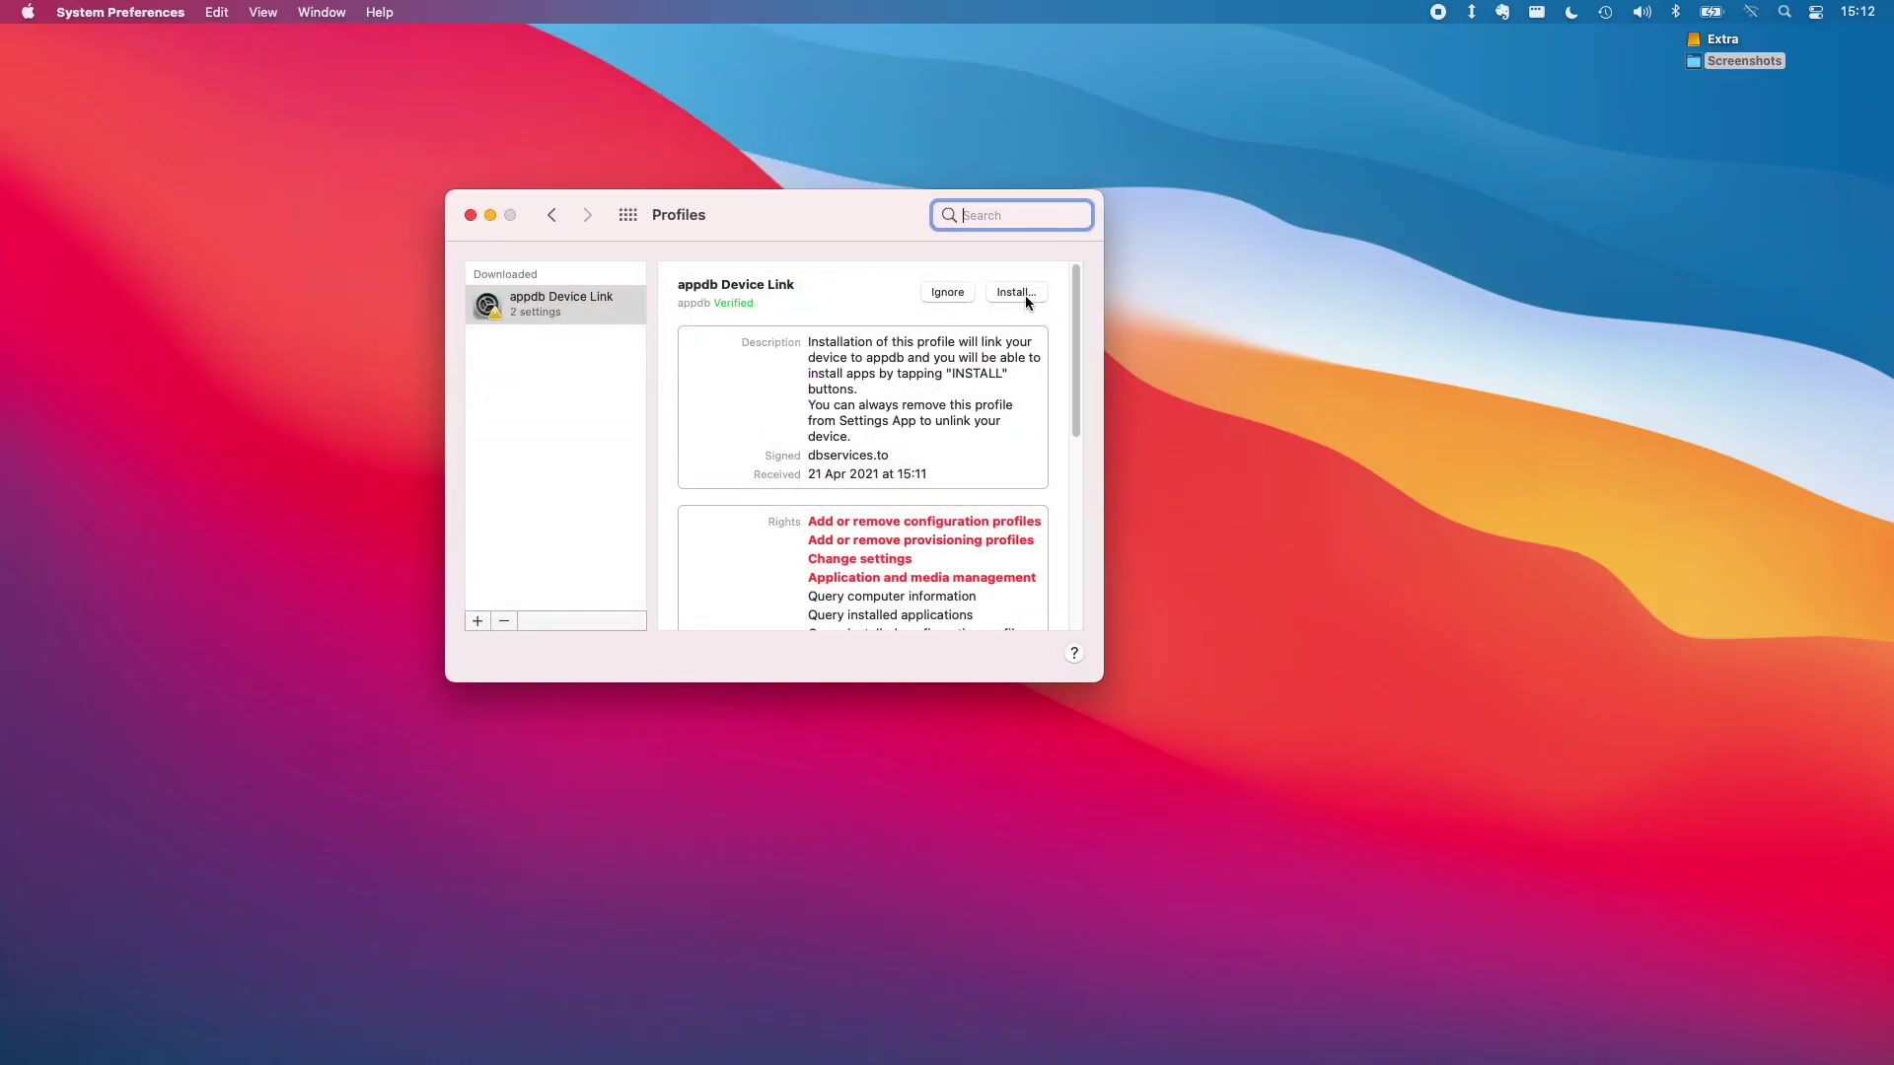
click(1016, 292)
click(834, 535)
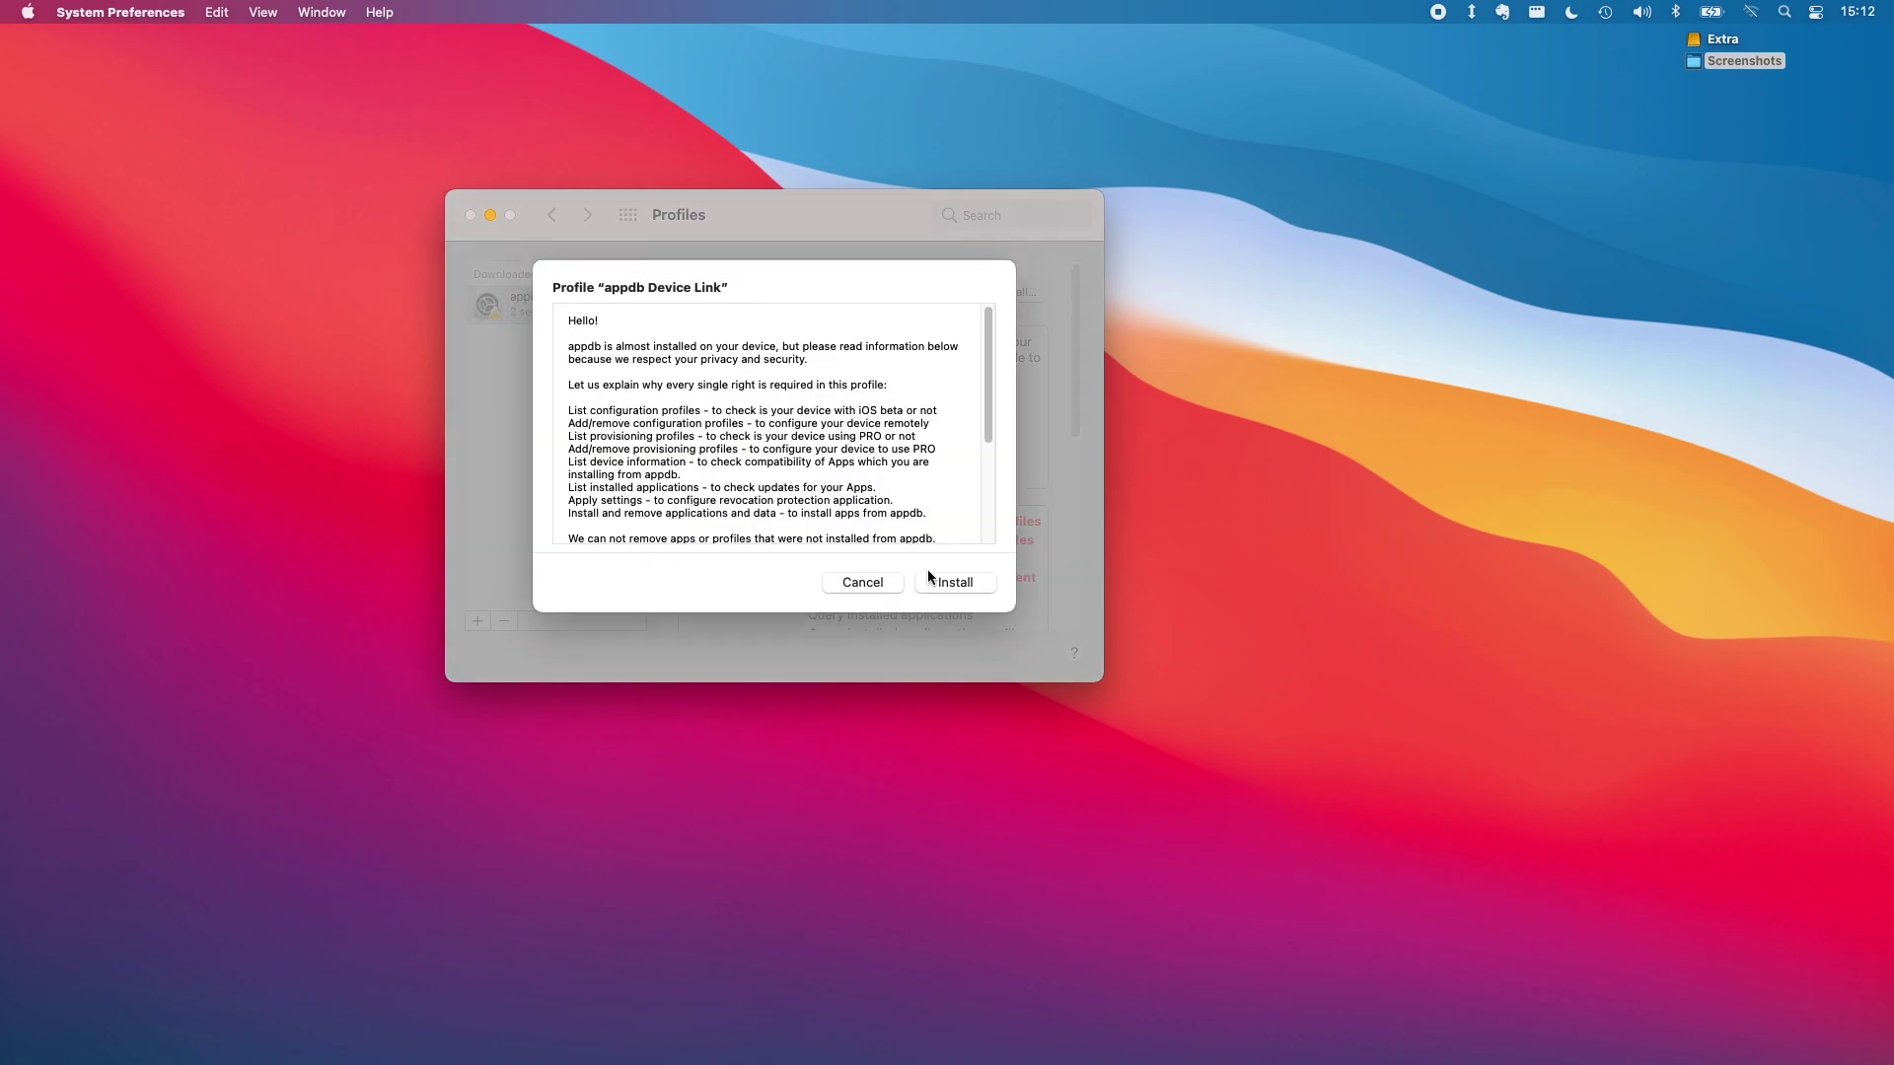
click(968, 584)
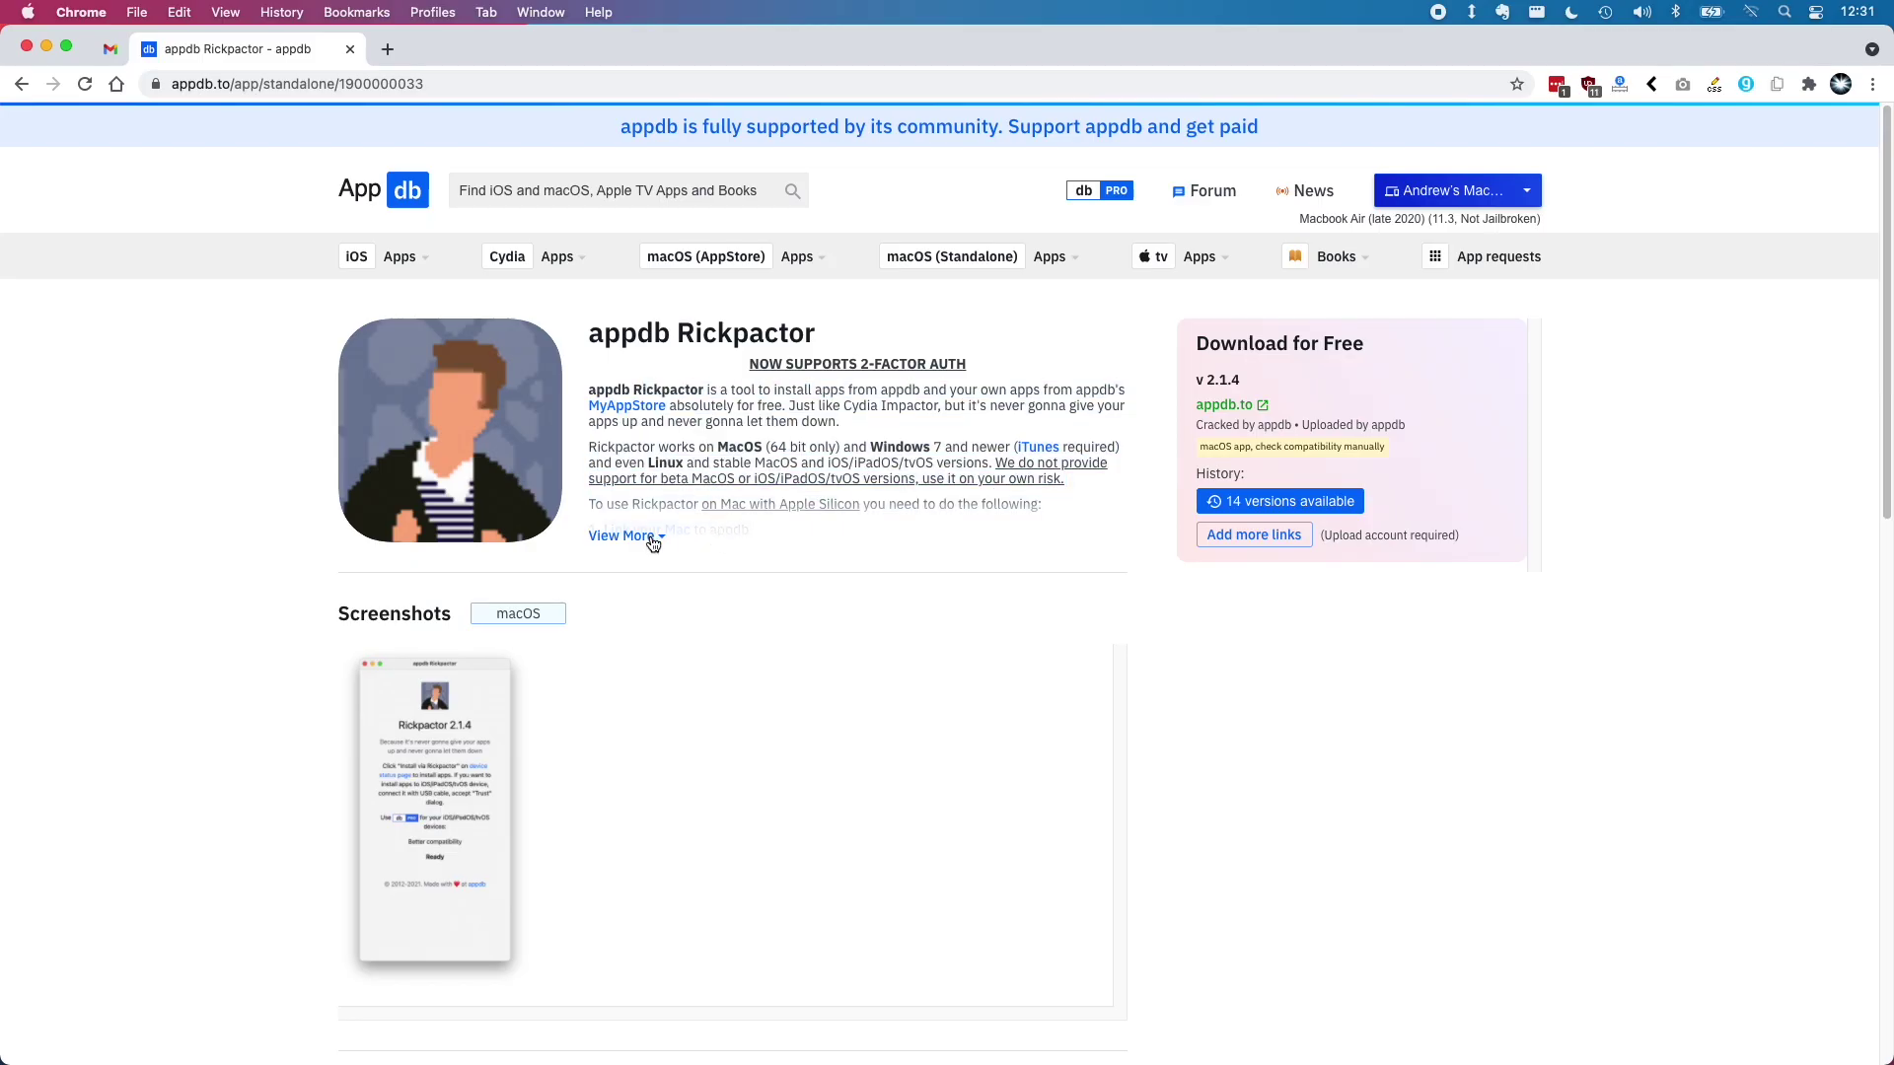
Download the Rickpactor disk image from the appdb.to source and copy Rickpactor into Applications
click(652, 545)
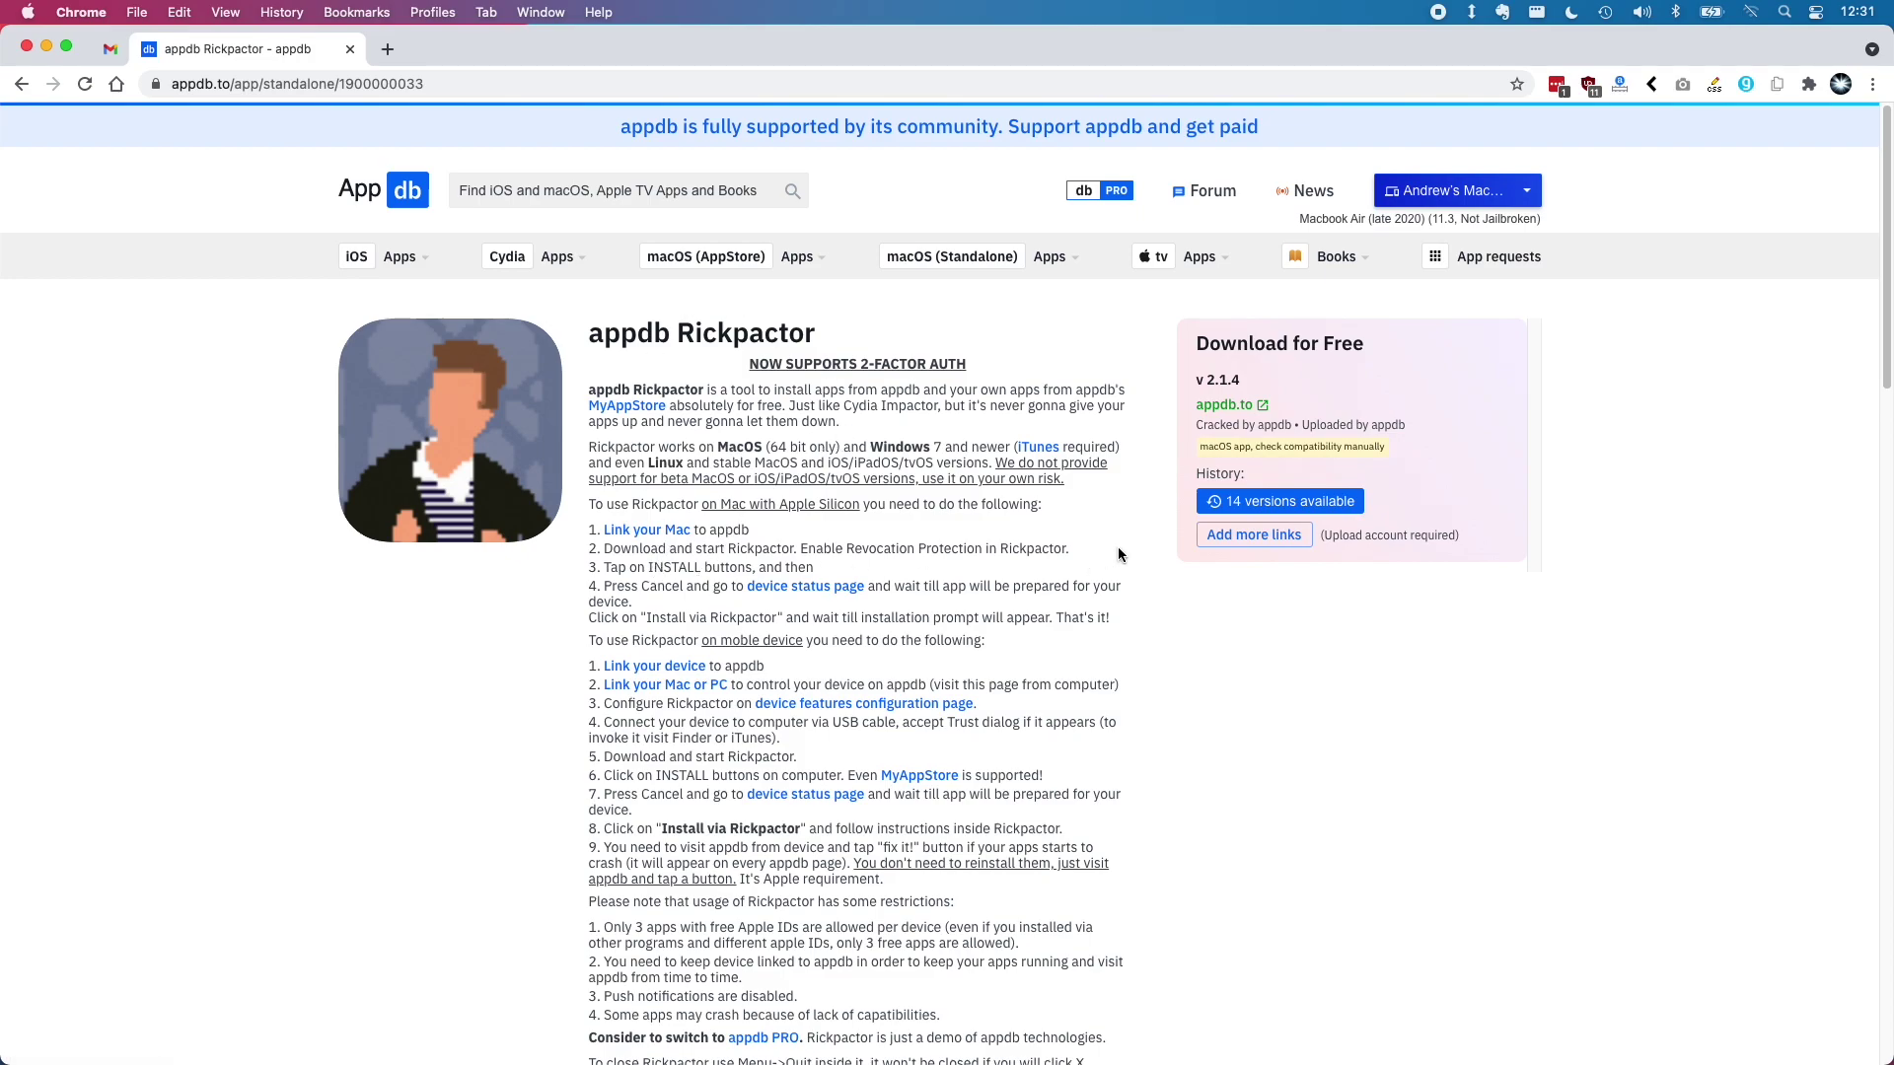
click(1223, 408)
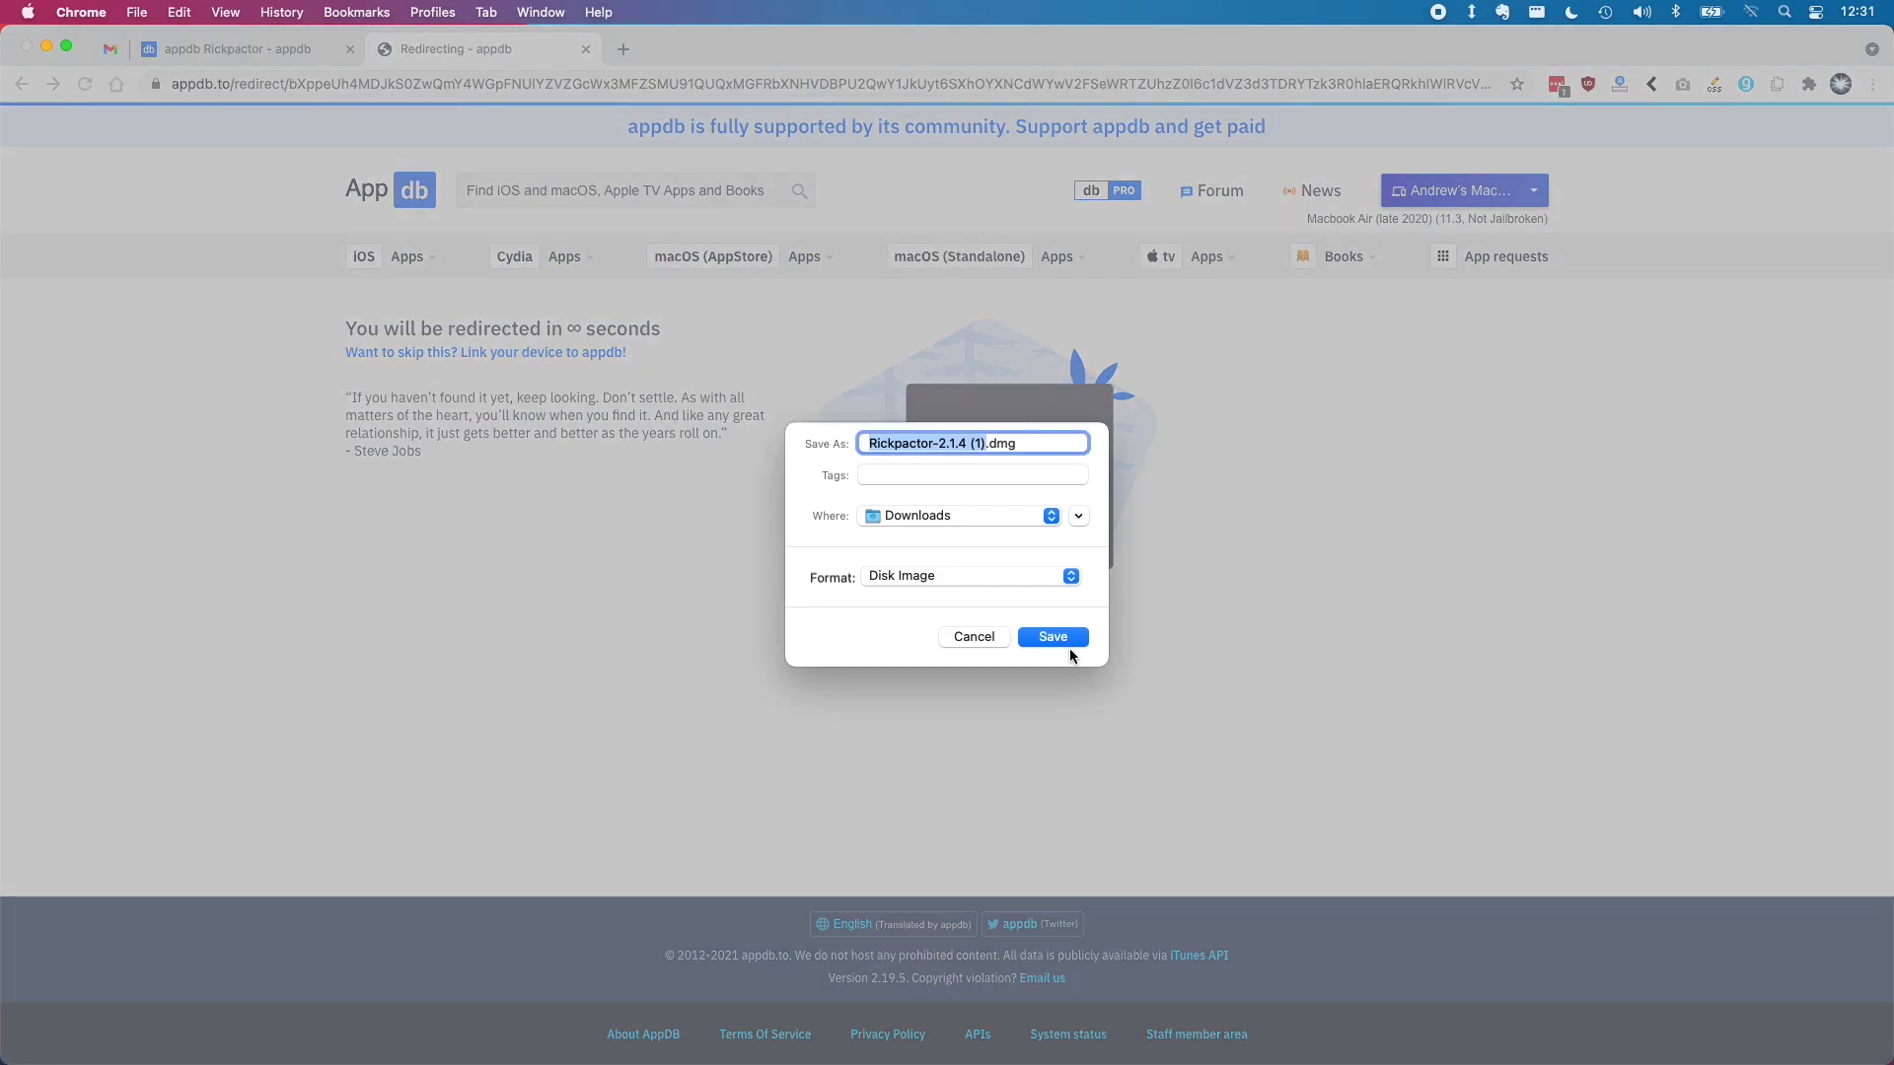
click(1052, 637)
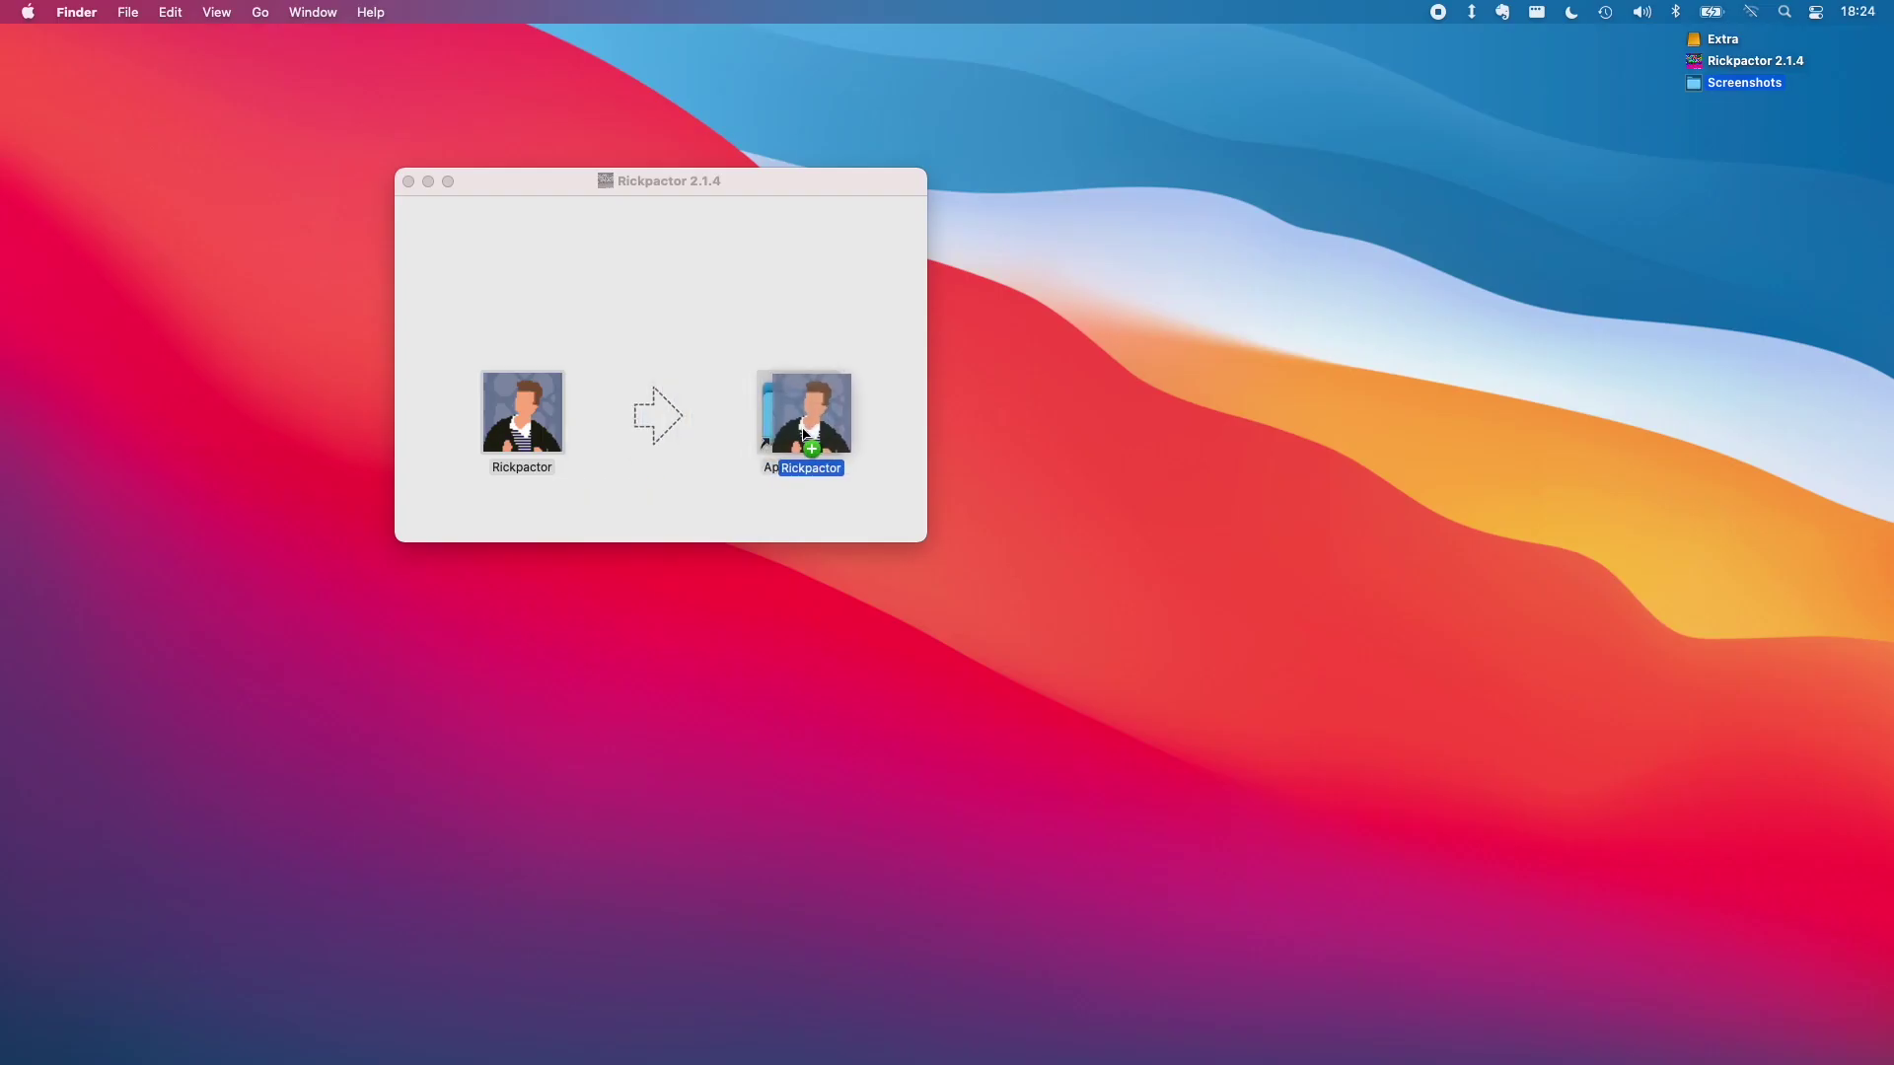
drag(809, 442, 817, 443)
drag(522, 414, 779, 432)
drag(779, 432, 780, 432)
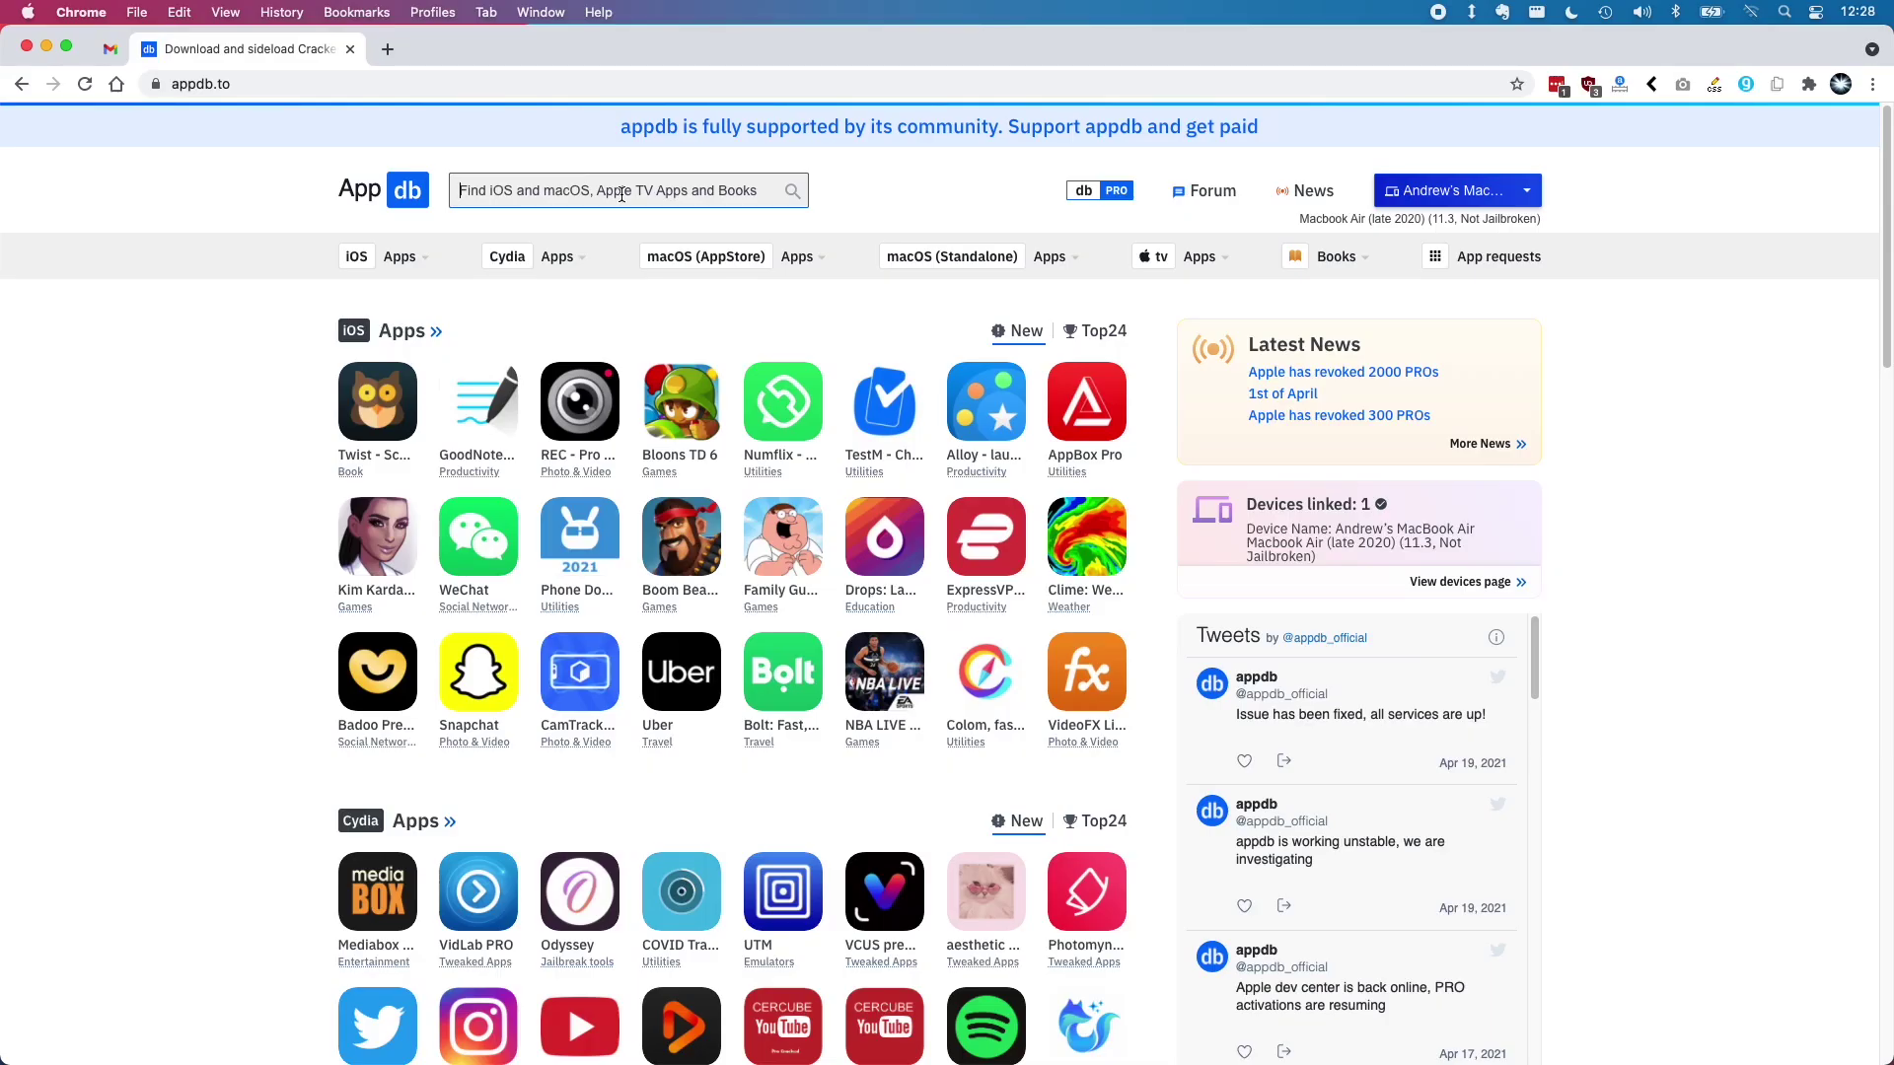
Search 'genshin impact' and queue Genshin Impact 1.4.0 from the mega.nz source to the Mac
text(g)
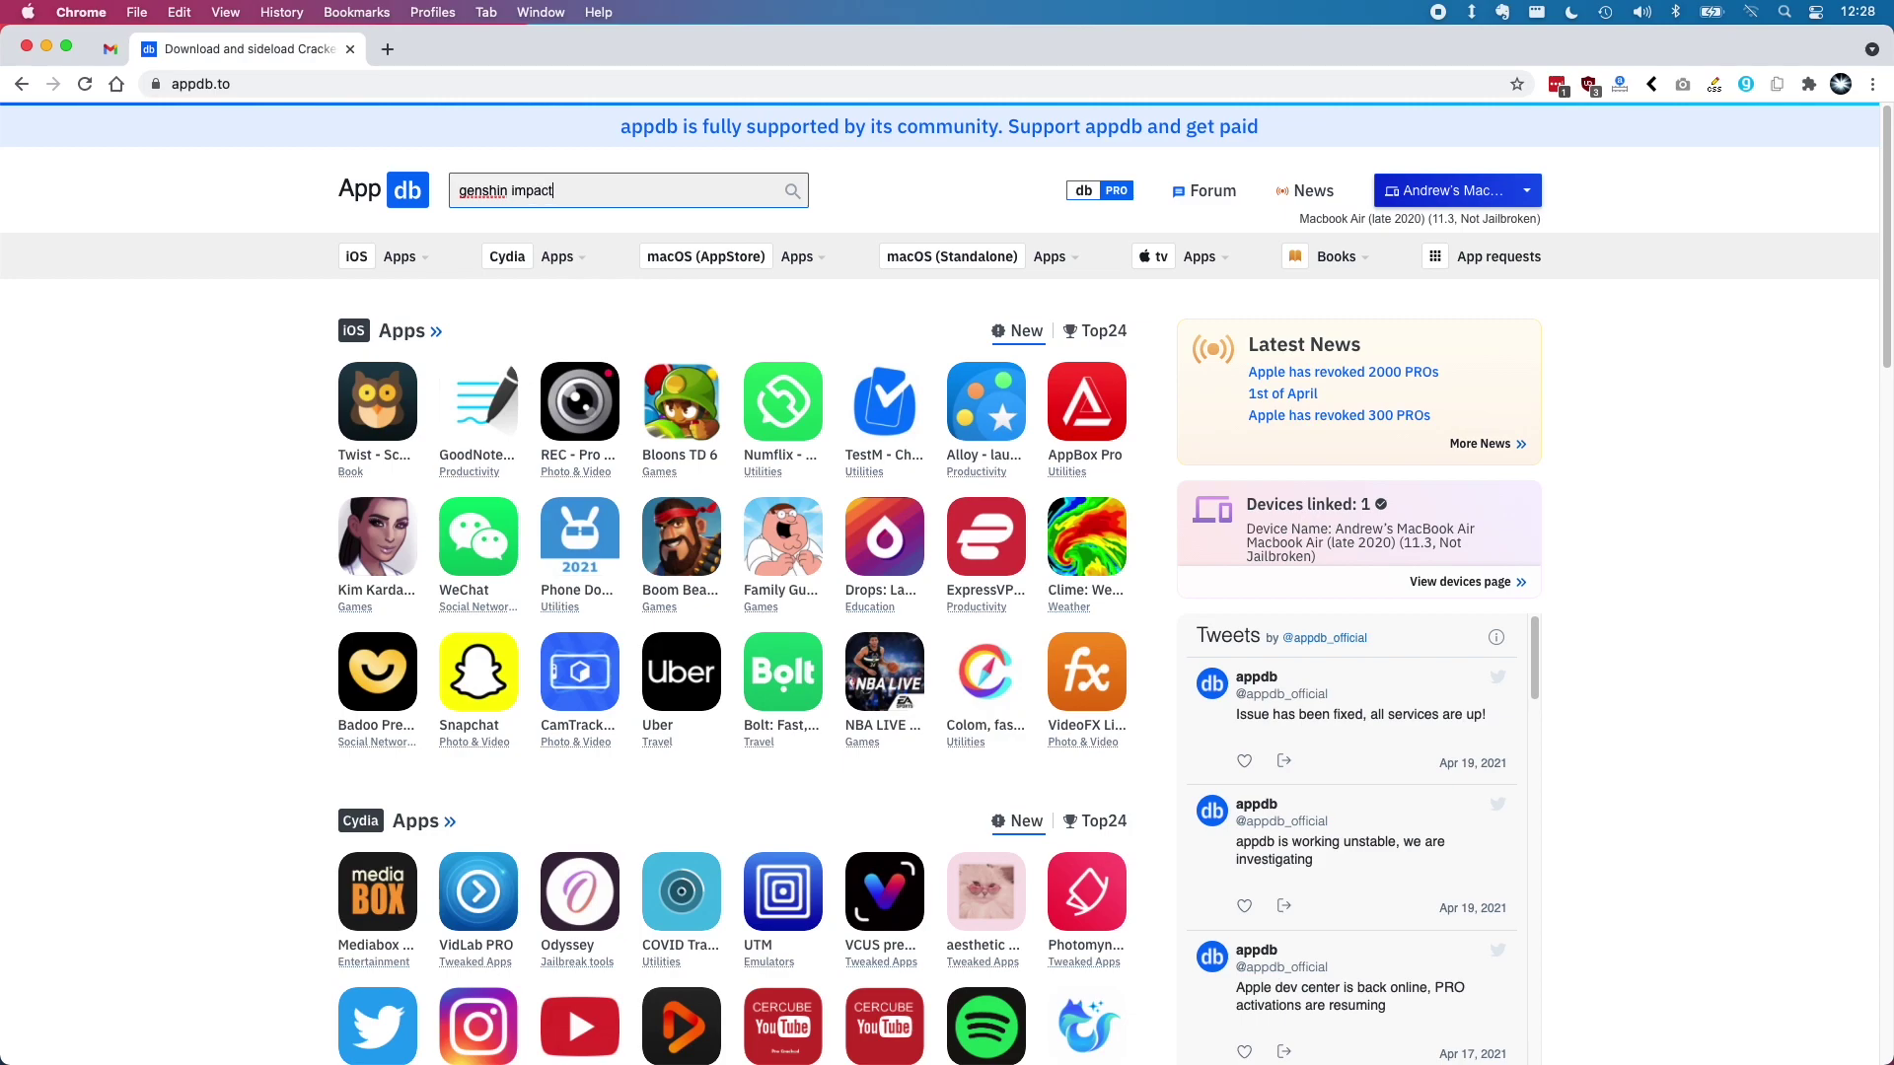
text(enshin impact)
key(Return)
click(731, 386)
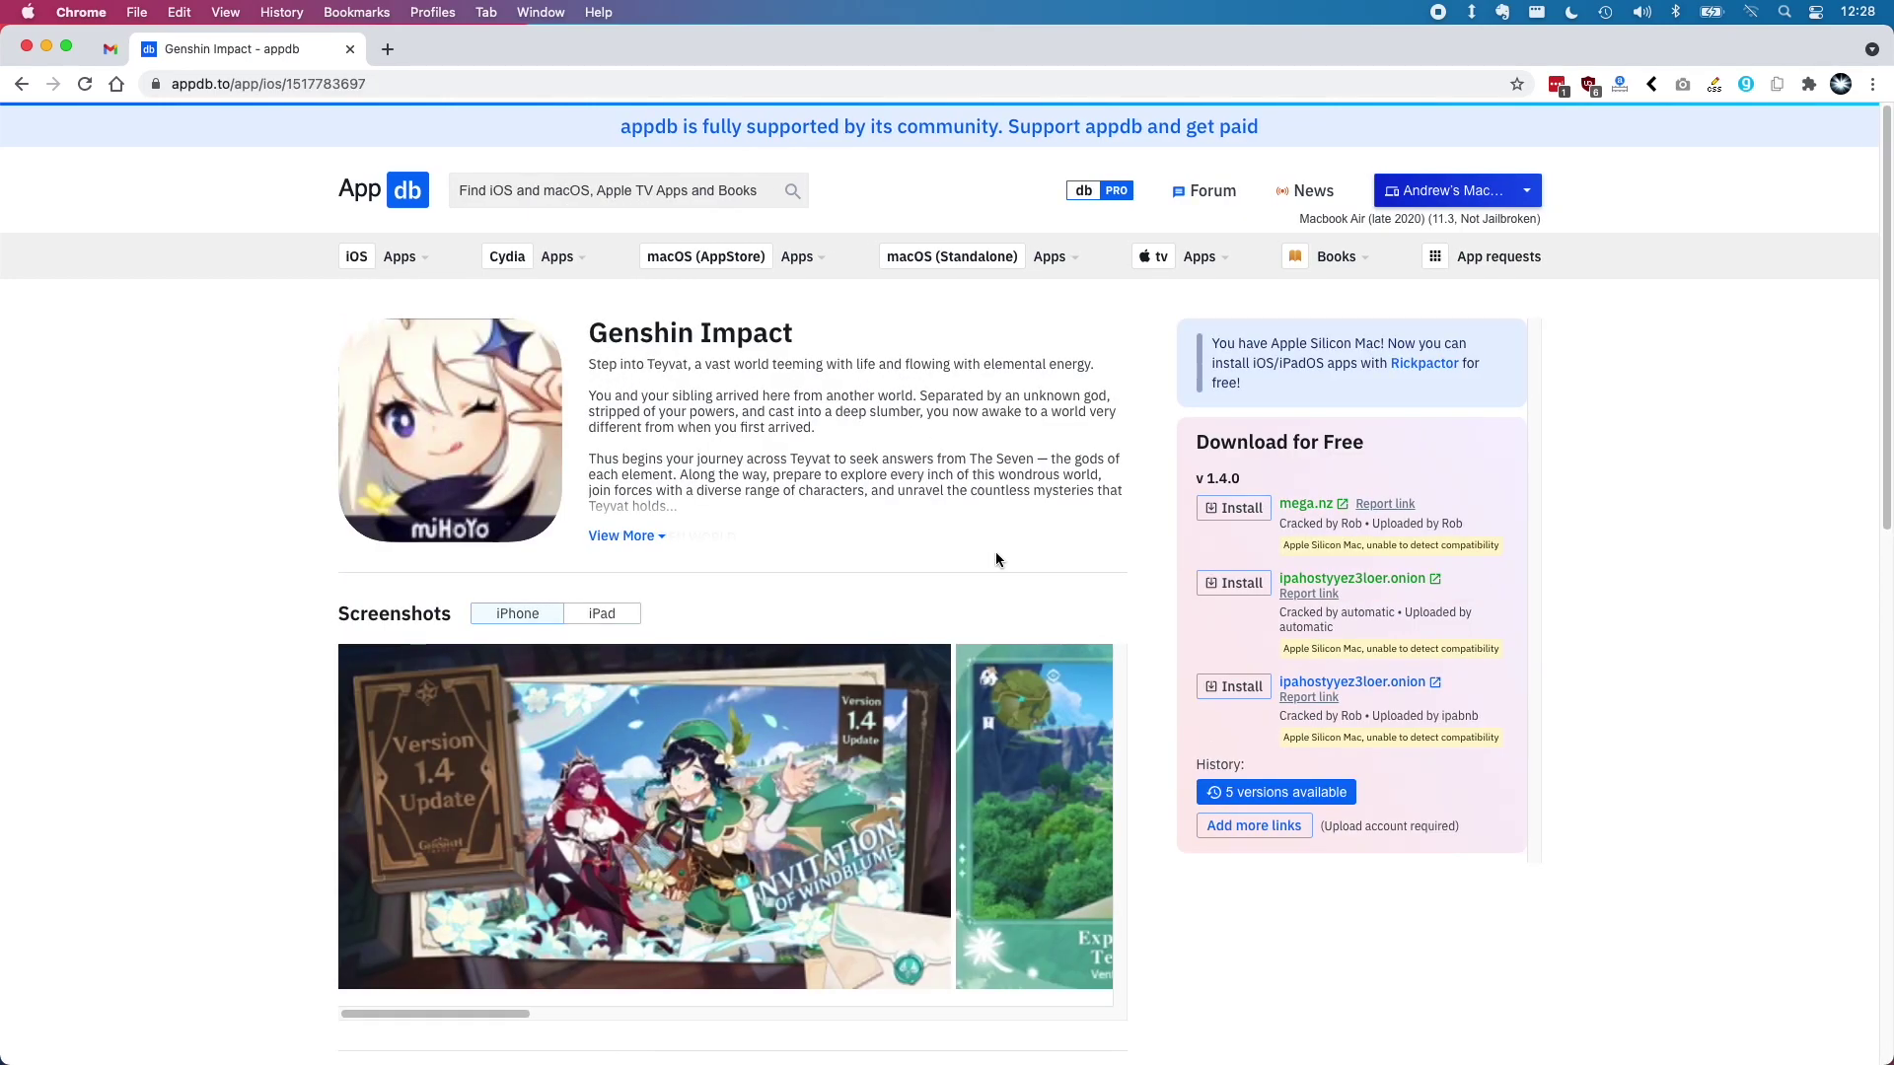
click(1236, 509)
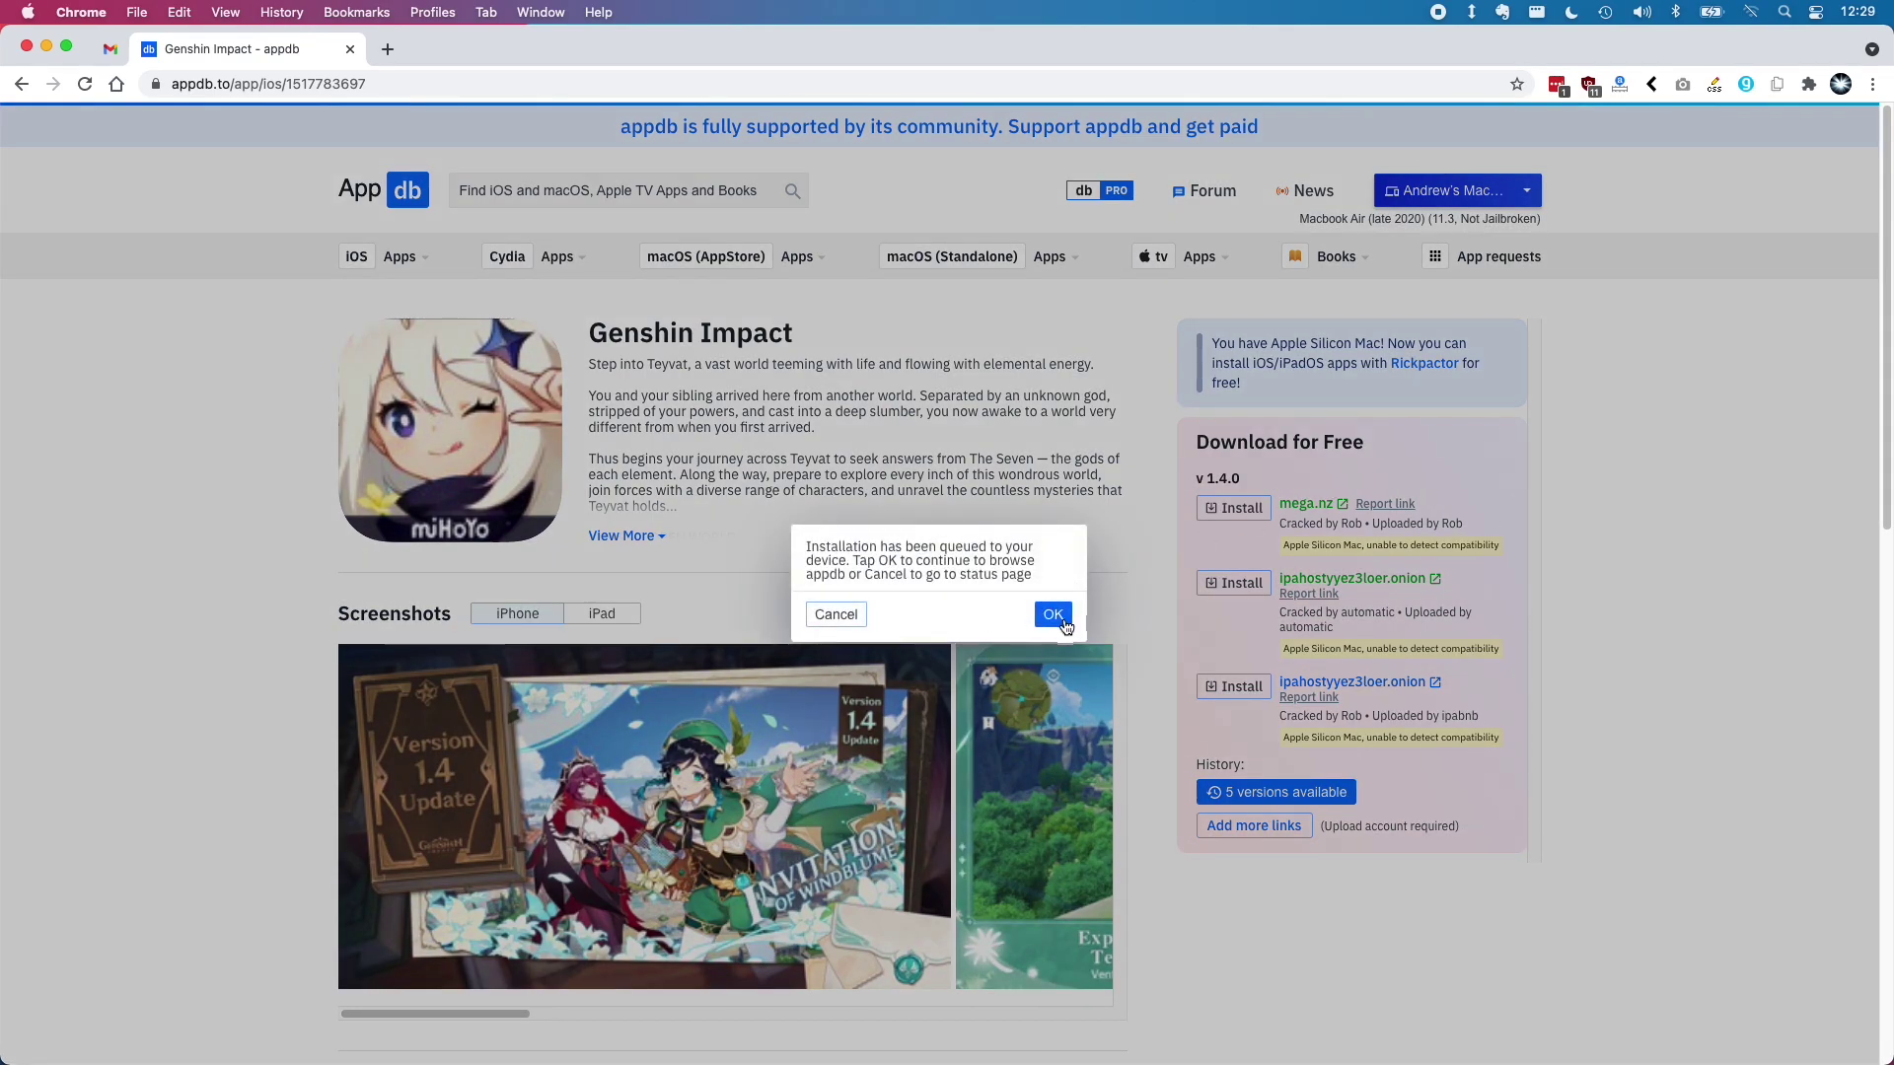
click(1054, 614)
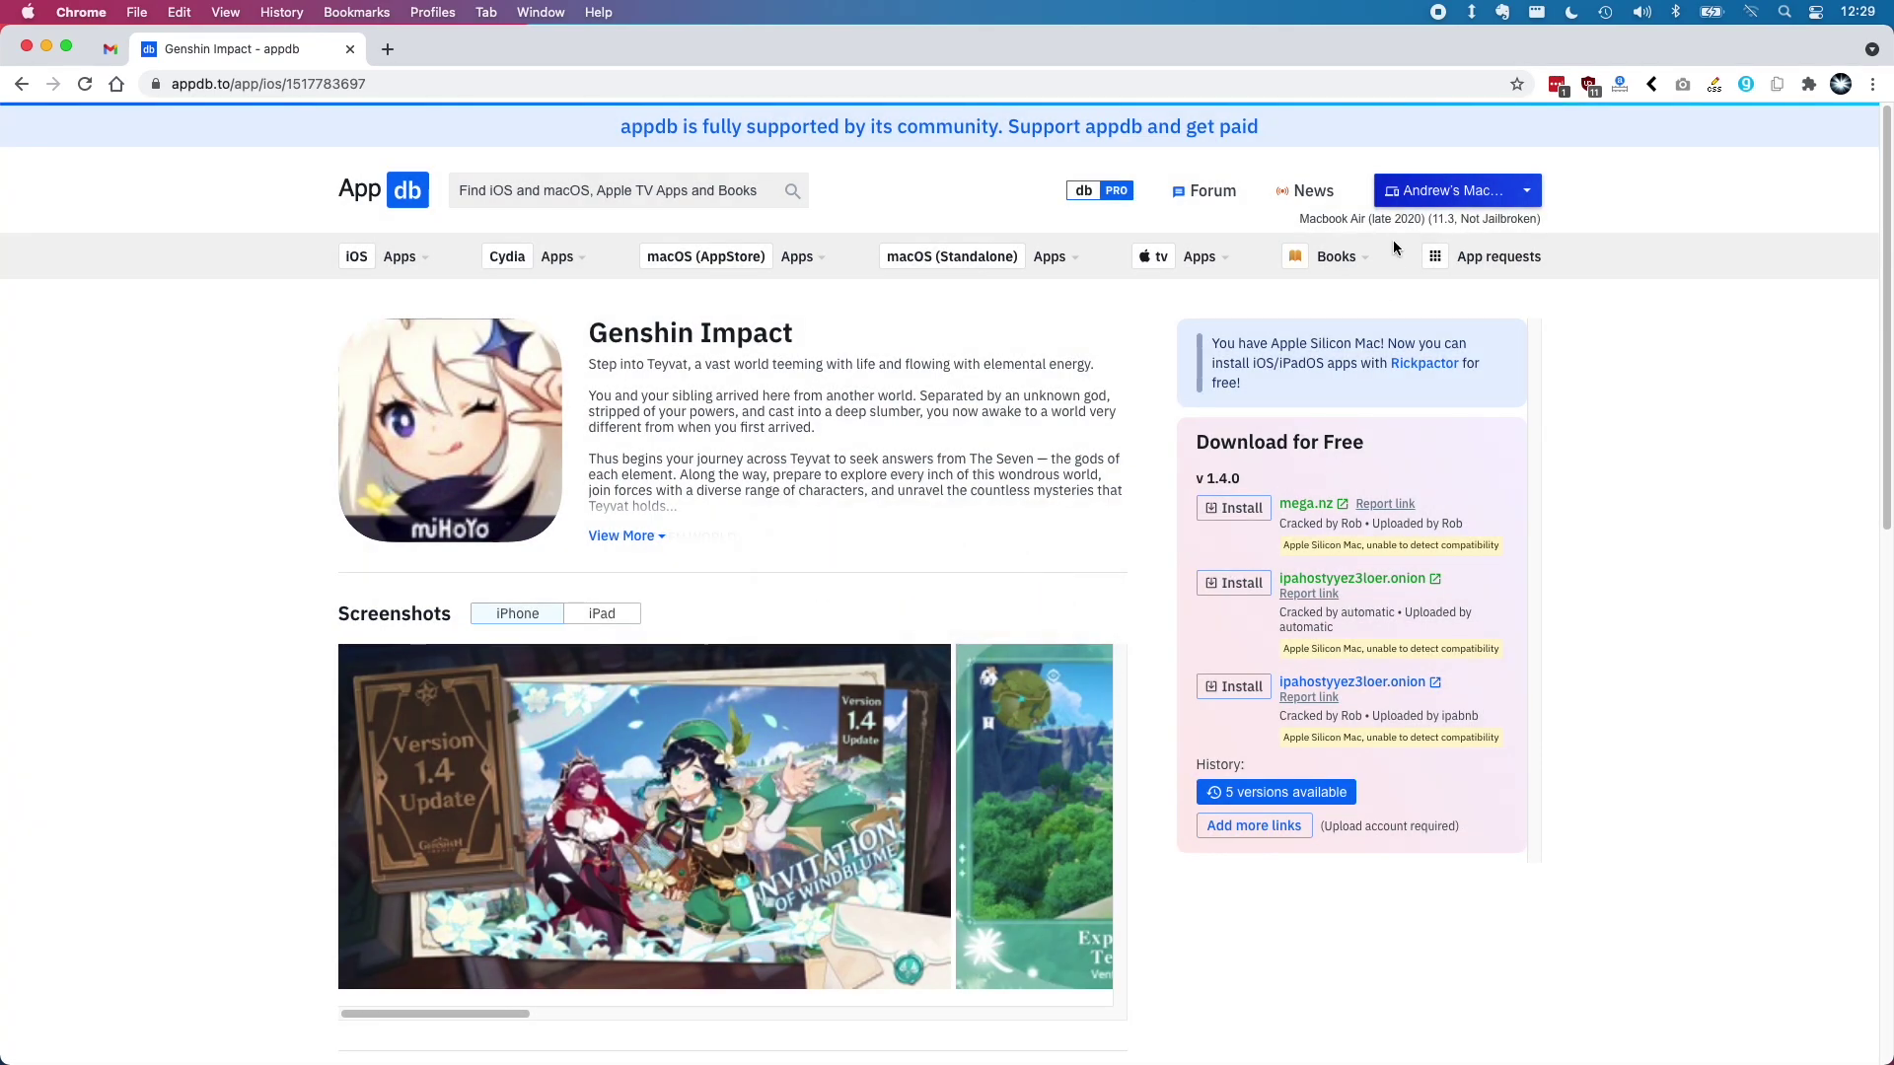
On the Live device status page, send the signed Genshin Impact to Rickpactor for installation
click(1421, 192)
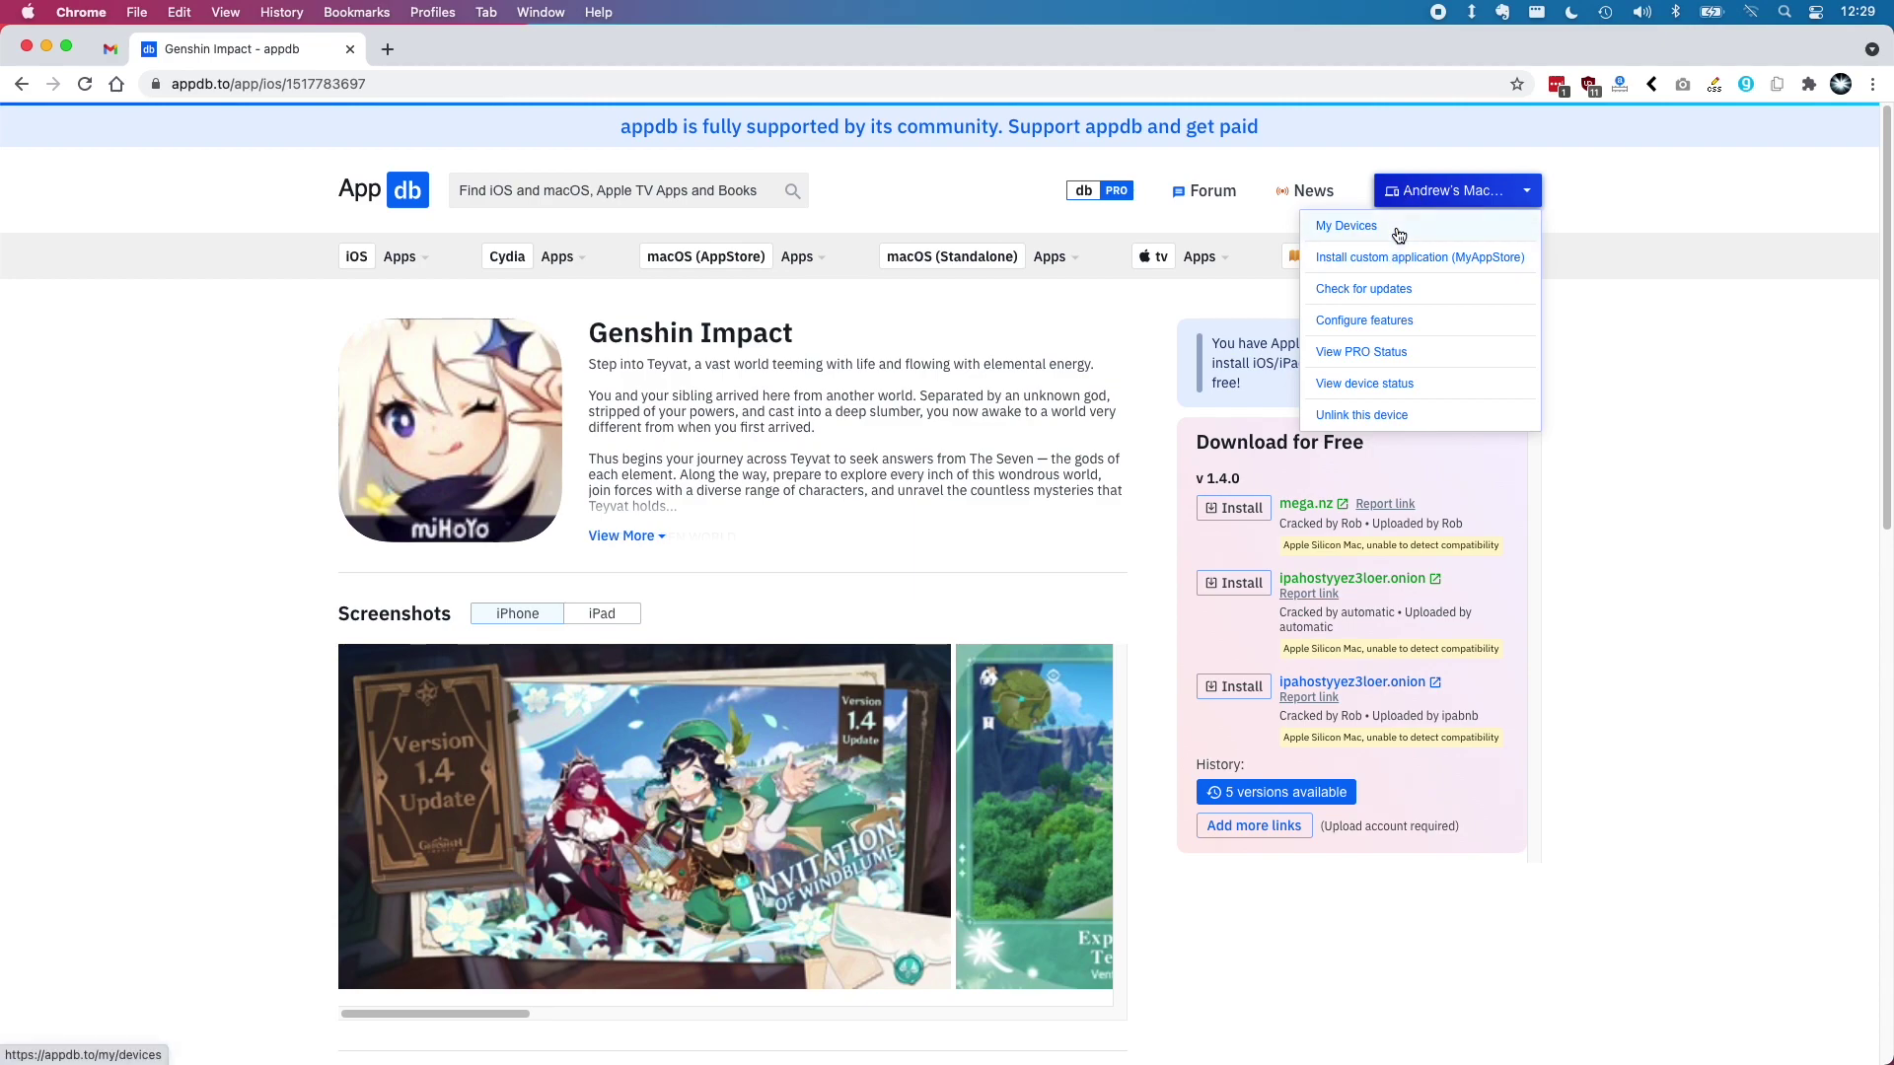
click(1364, 384)
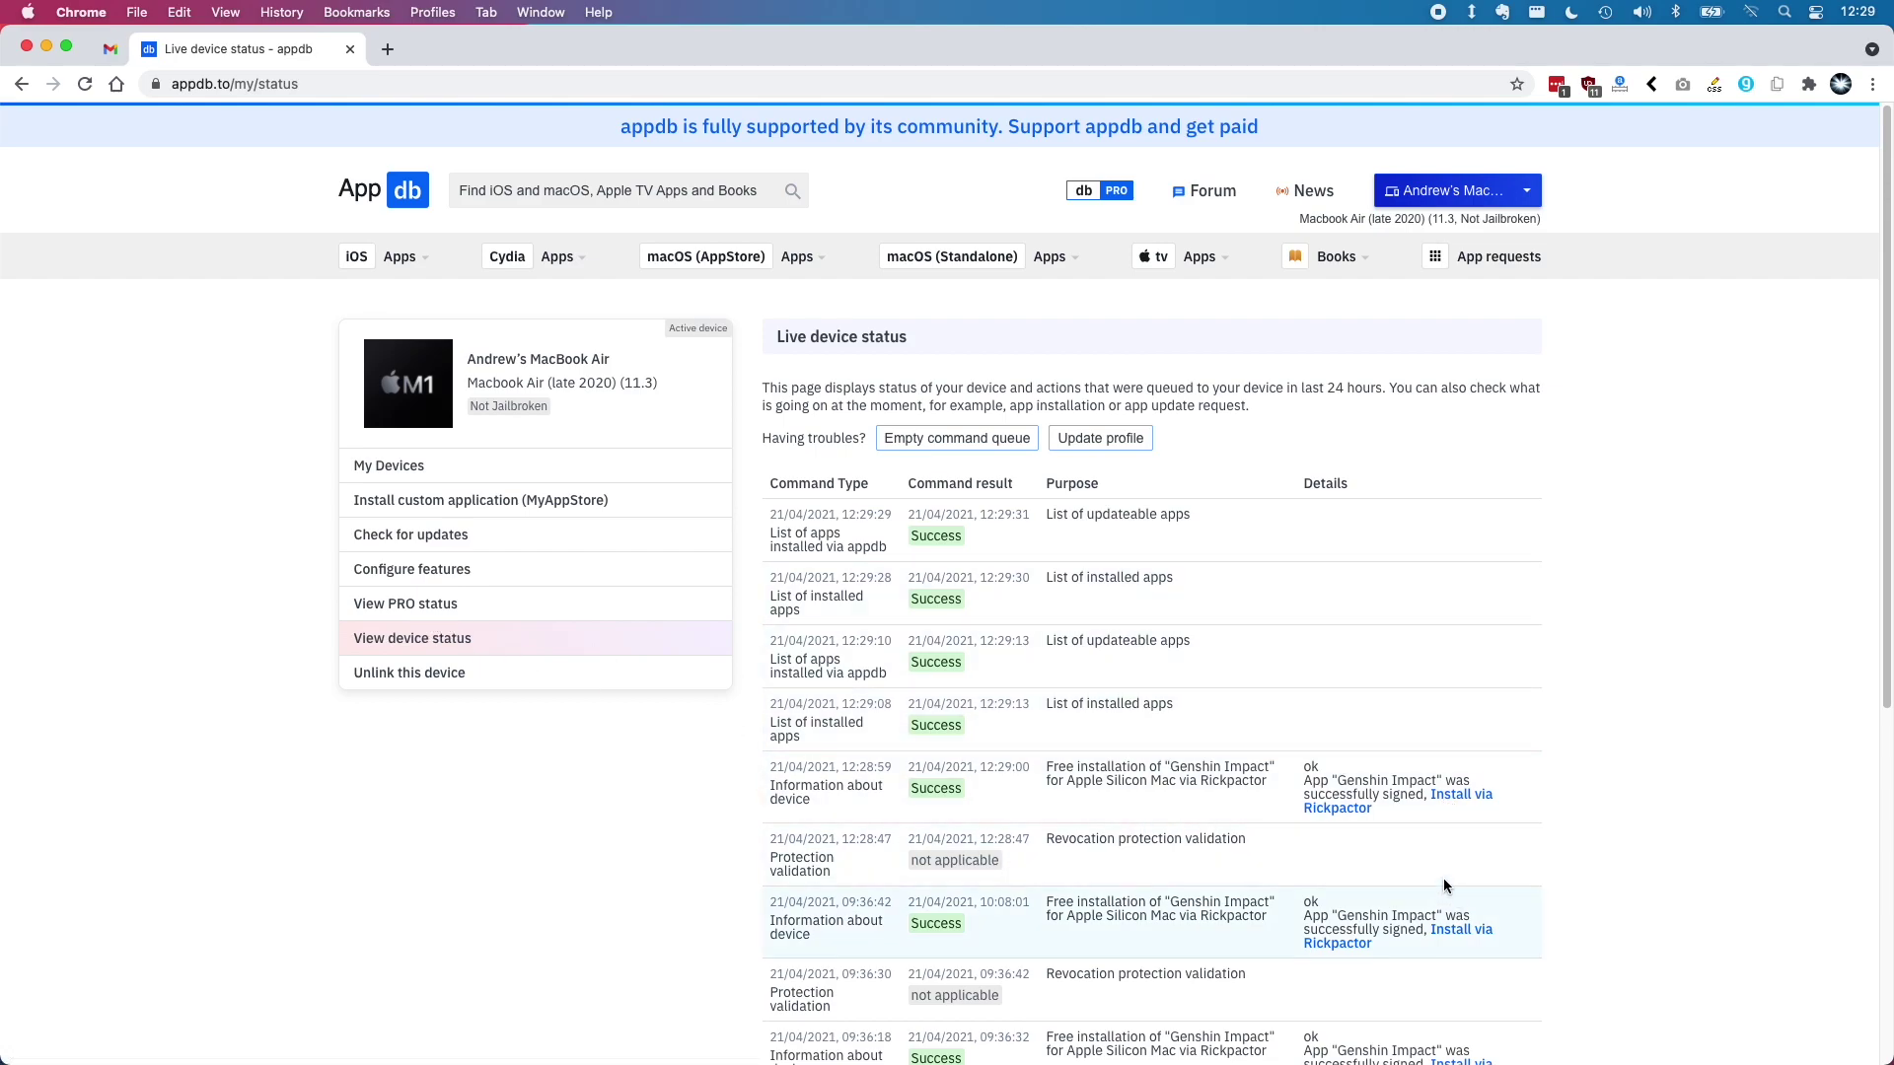
drag(1411, 806, 768, 779)
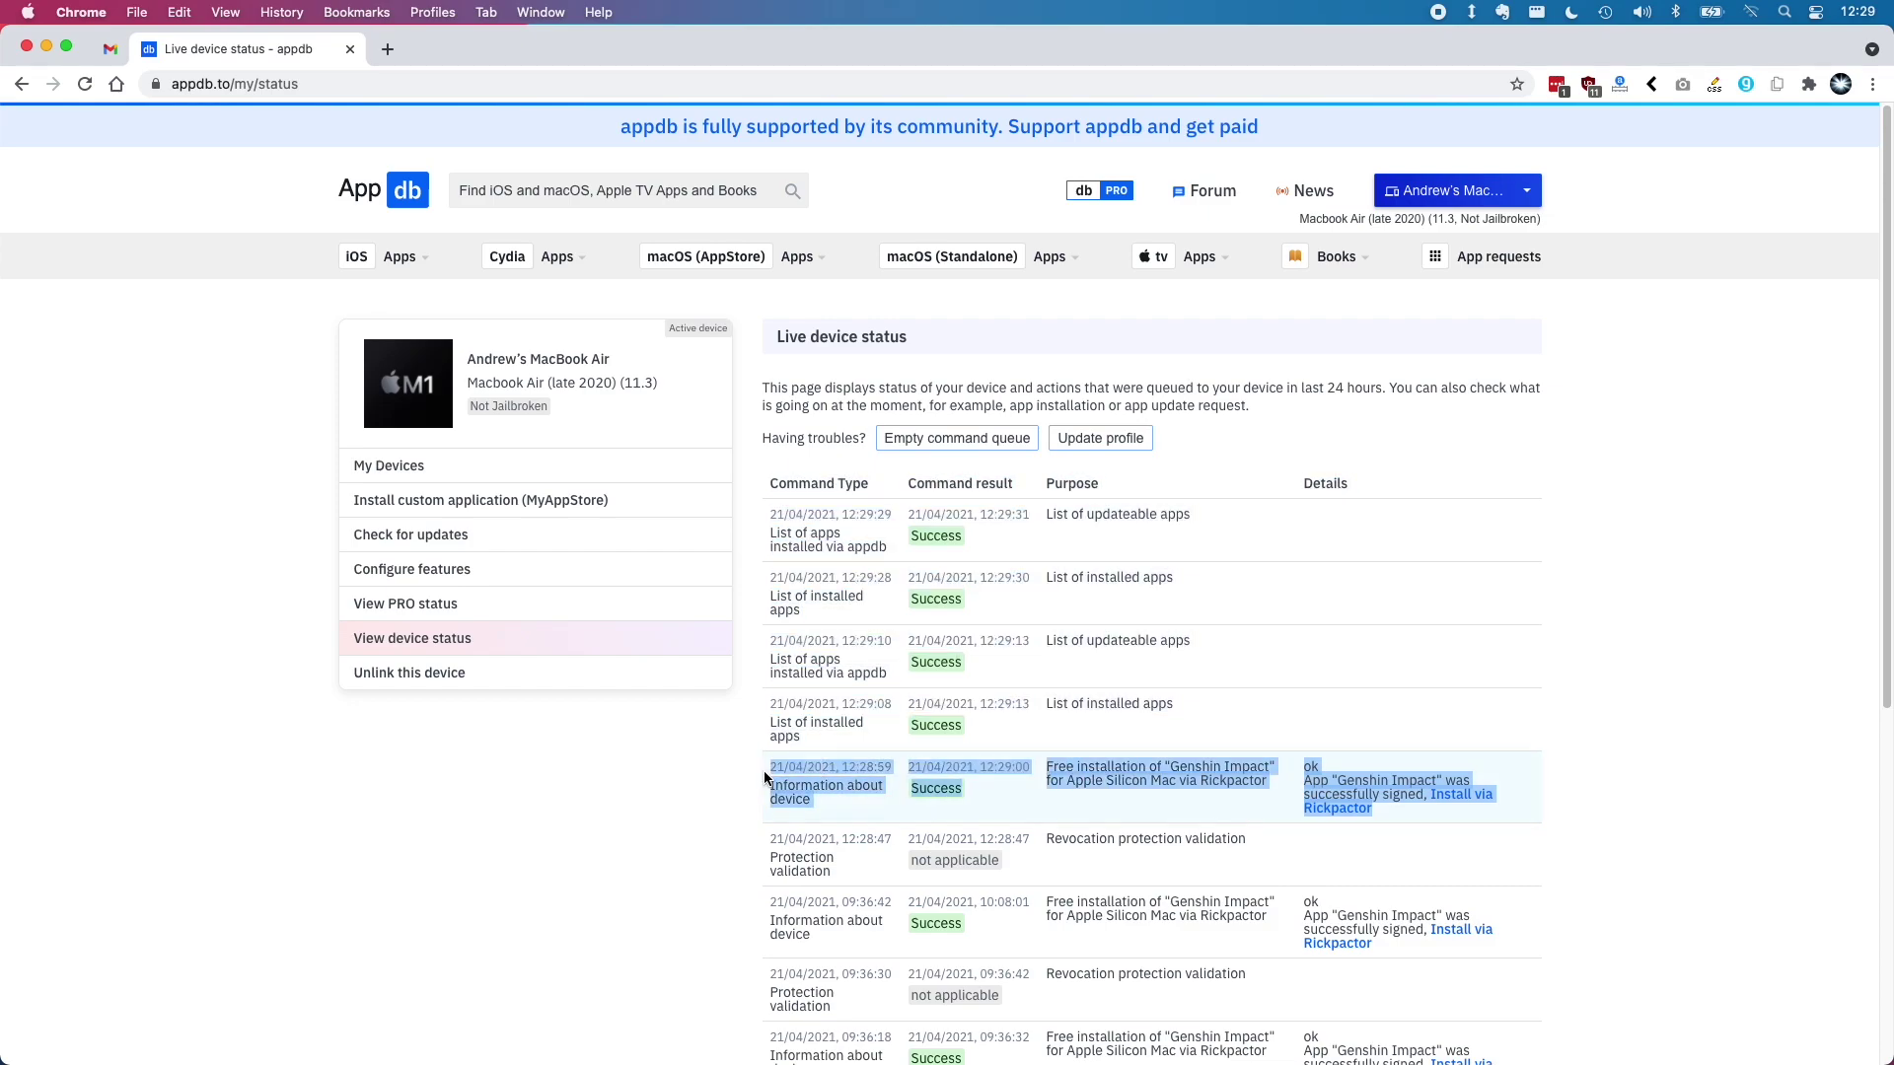
click(1344, 808)
Bring Rickpactor forward to complete the Genshin Impact installation
click(1312, 1038)
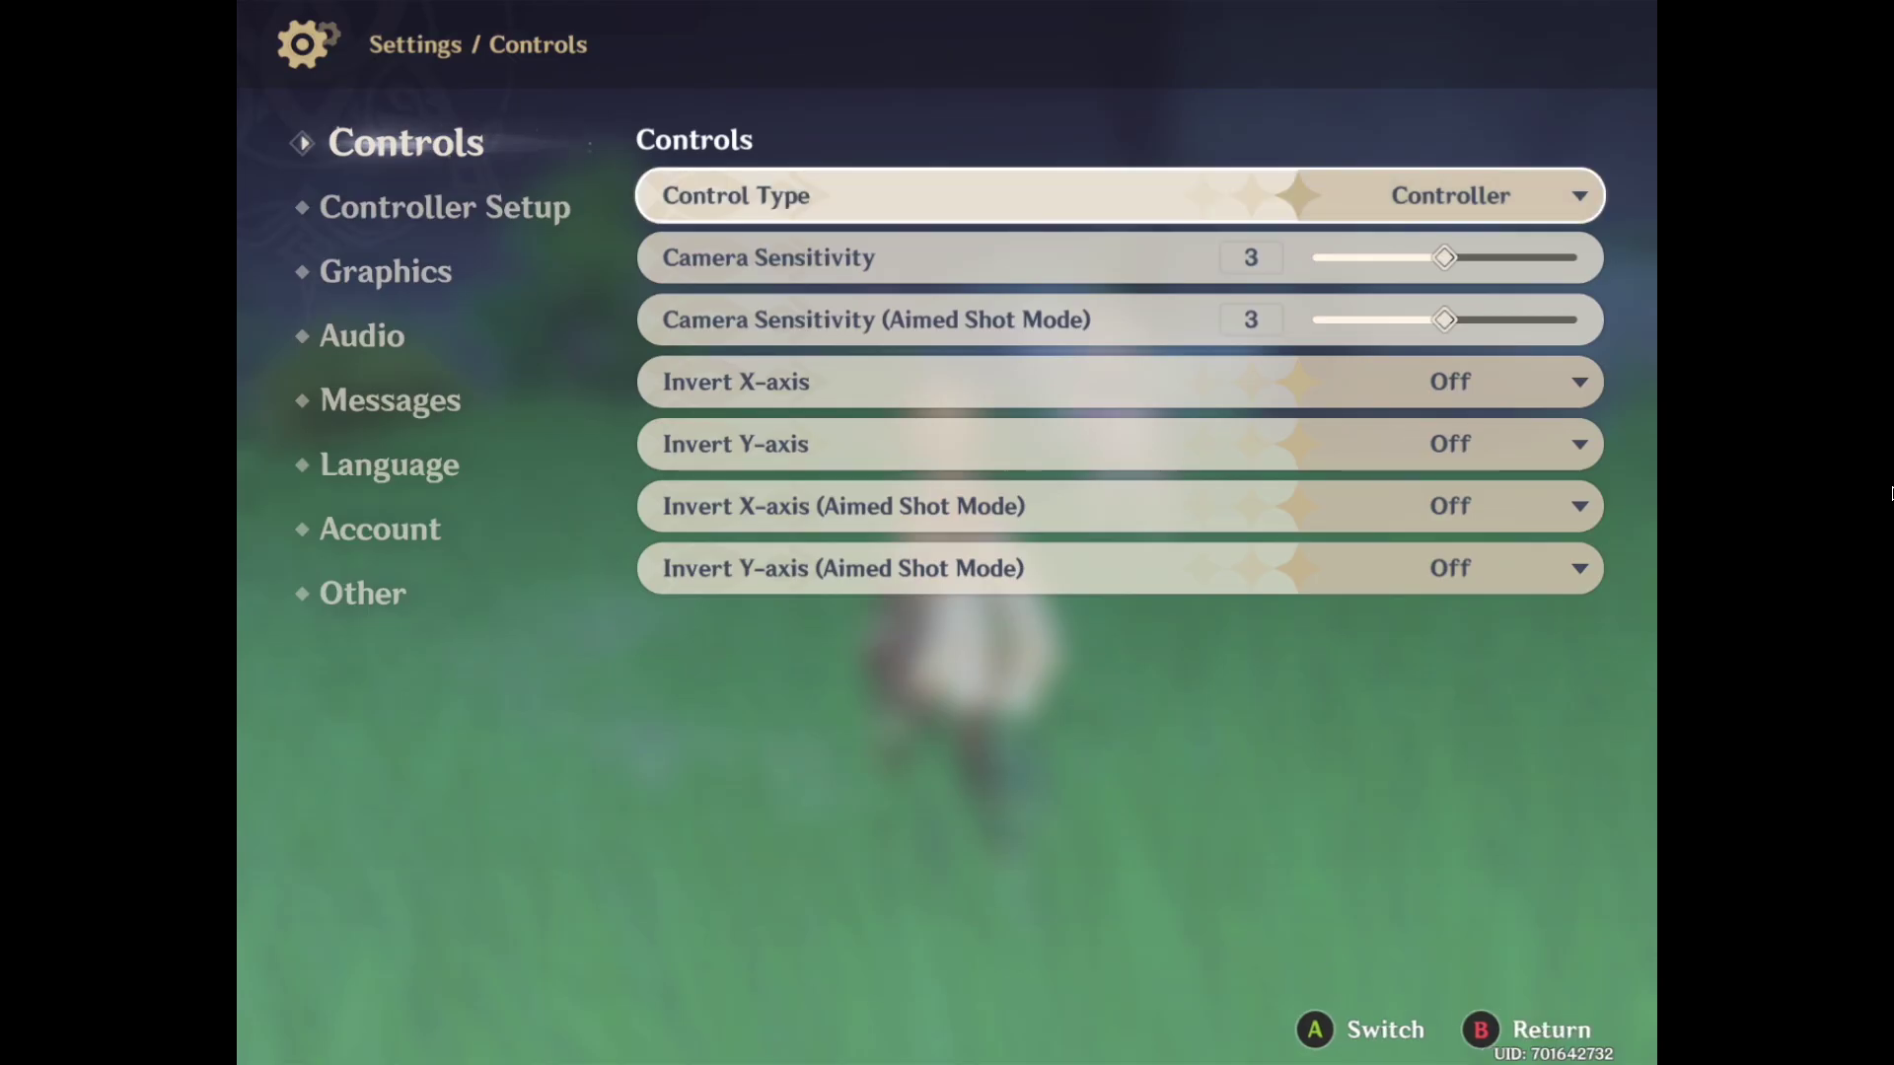
Turn on both Invert Y-axis options, including for aimed shots, in Controls settings
key(Down)
key(Down)
key(Down)
key(Down)
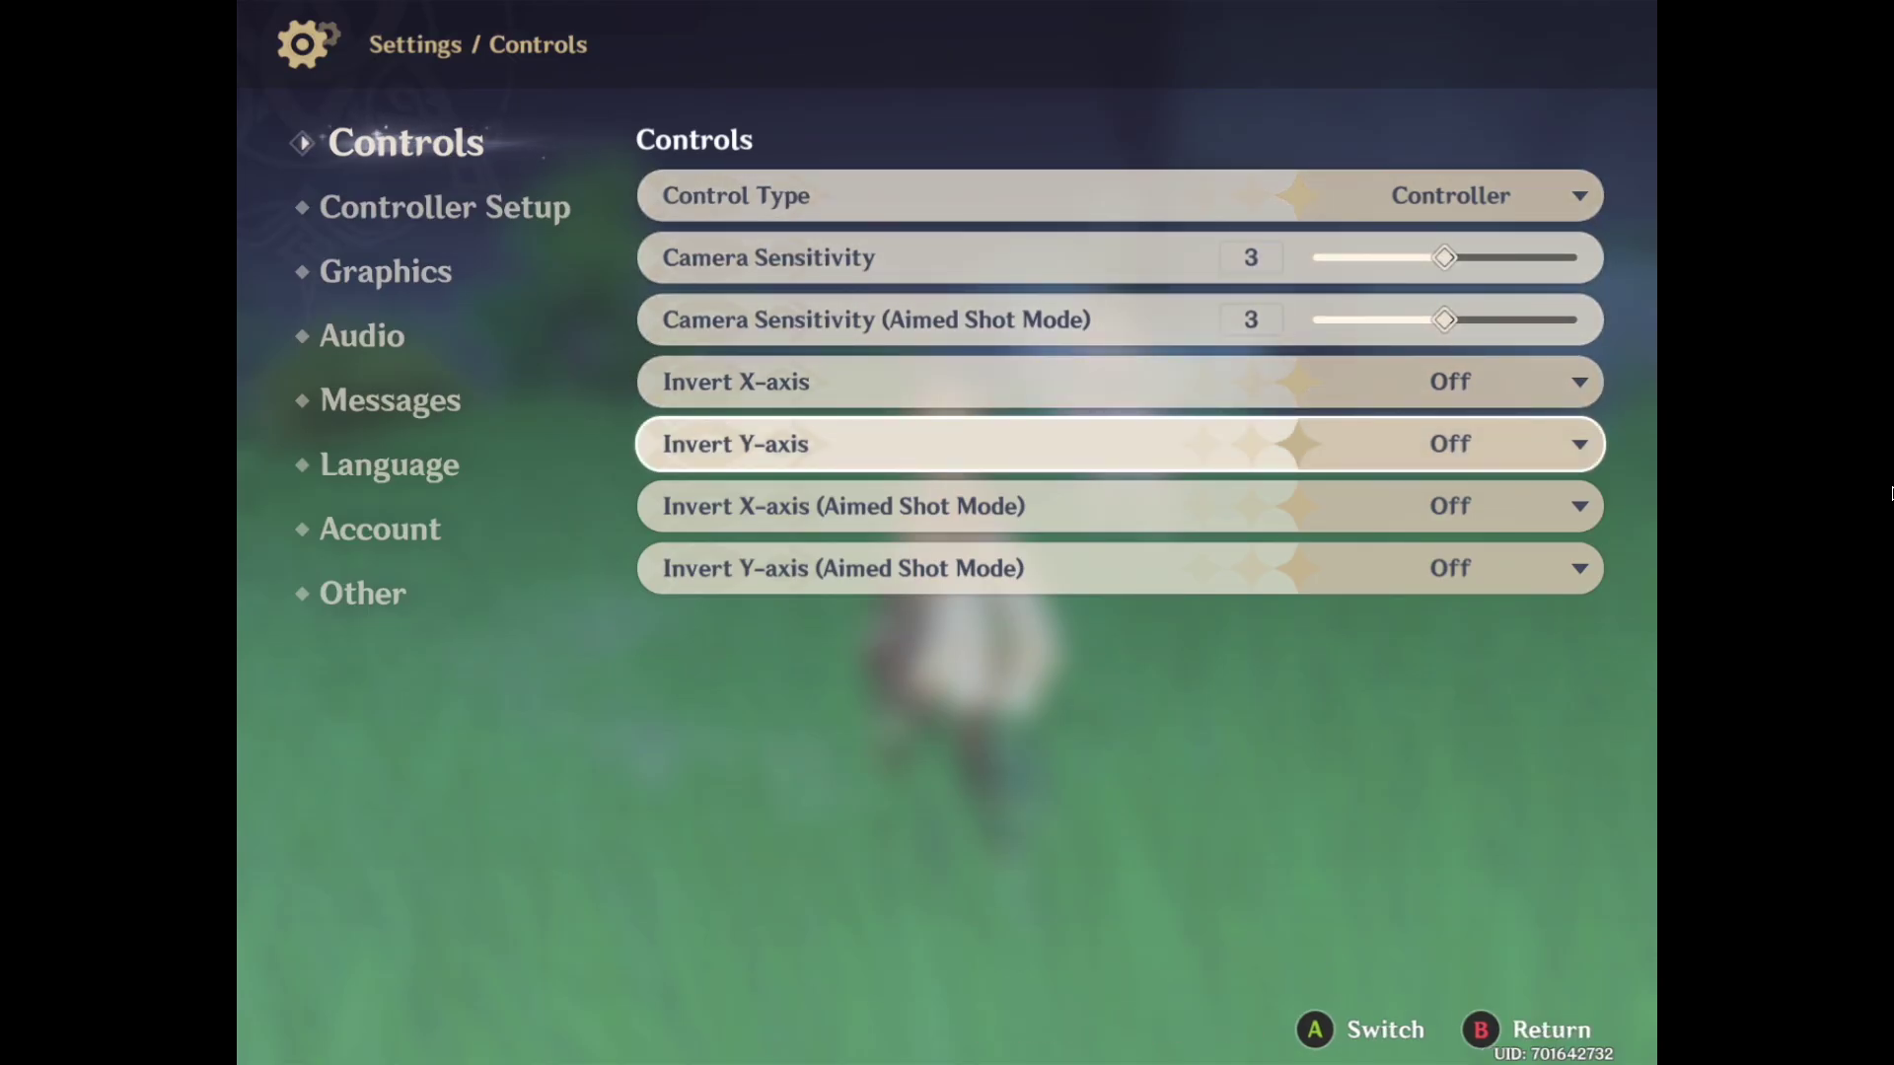
key(Up)
key(Down)
key(Return)
key(Down)
key(Return)
key(Down)
key(Down)
key(Return)
key(Down)
key(Return)
In Graphics settings, raise FPS to 60, leaving quality as Custom
key(Page_Down)
key(Page_Down)
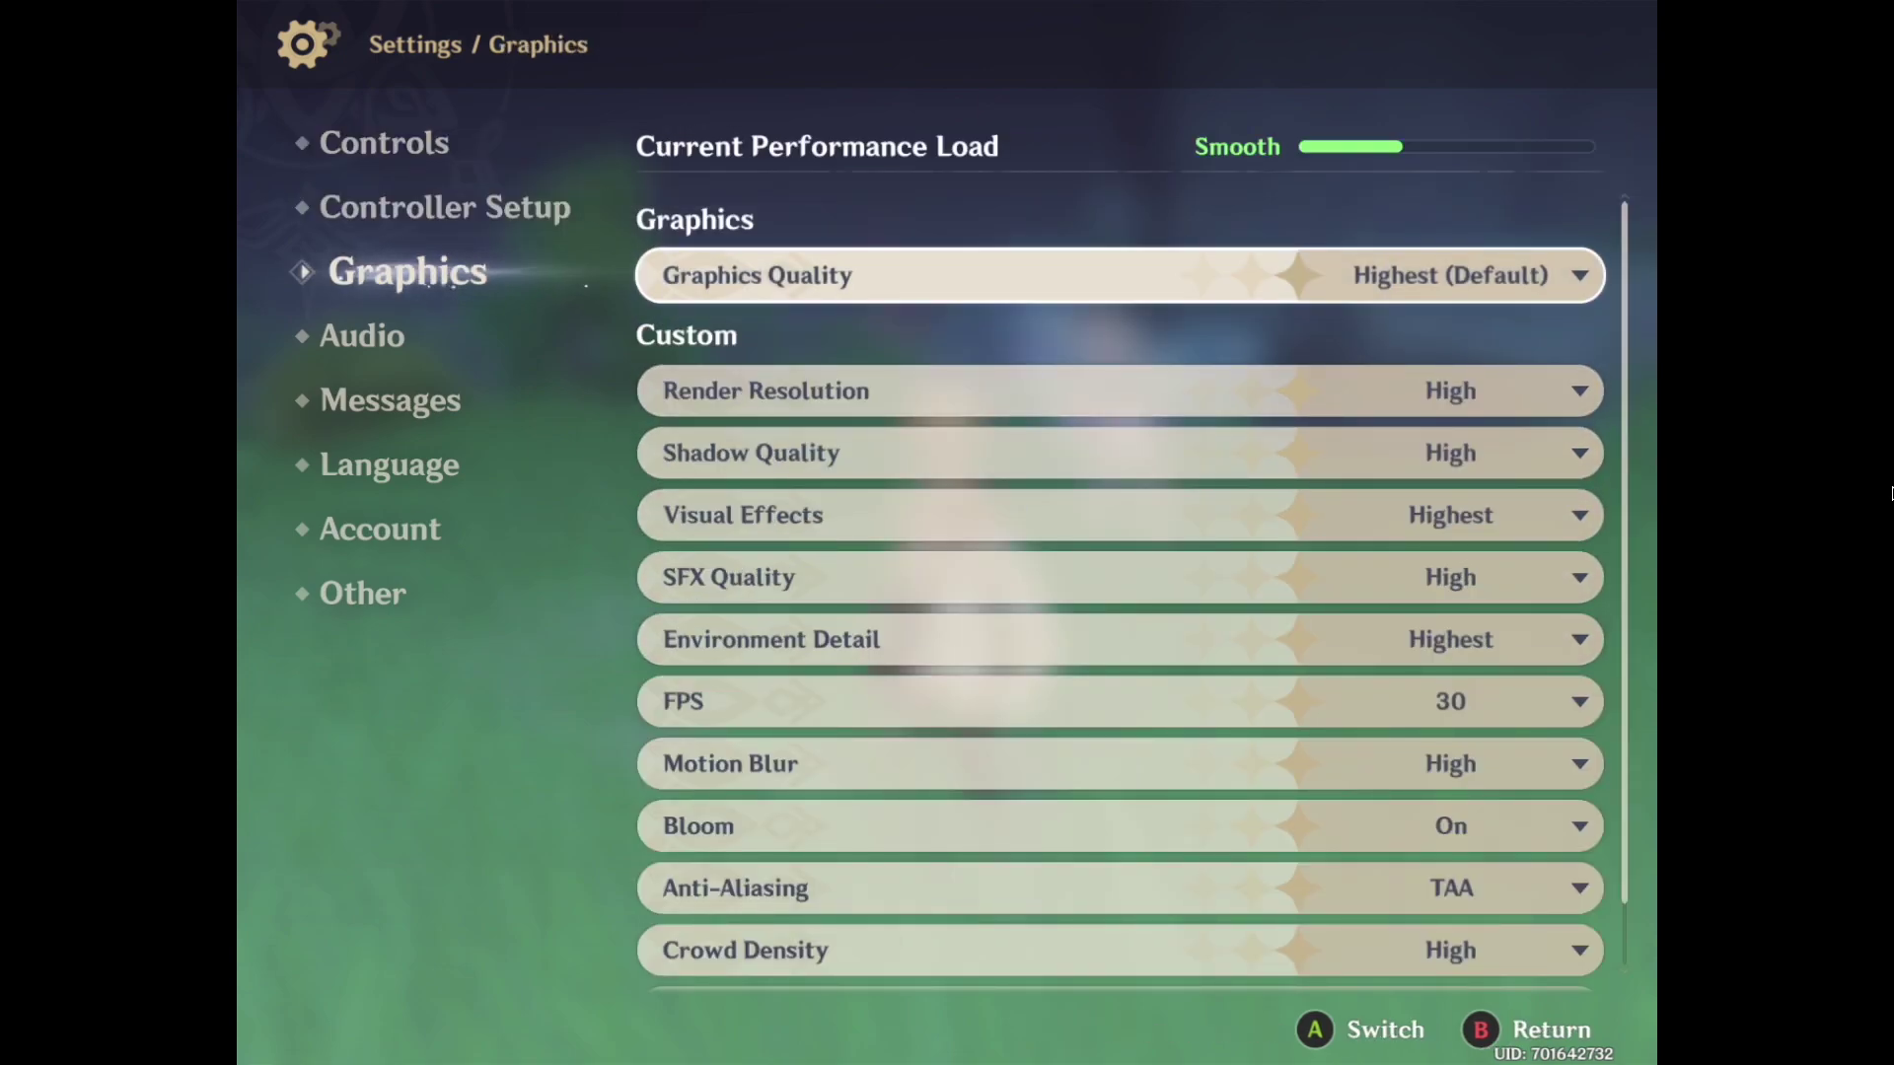
key(Return)
key(Return)
key(Down)
key(Down)
key(Down)
key(Down)
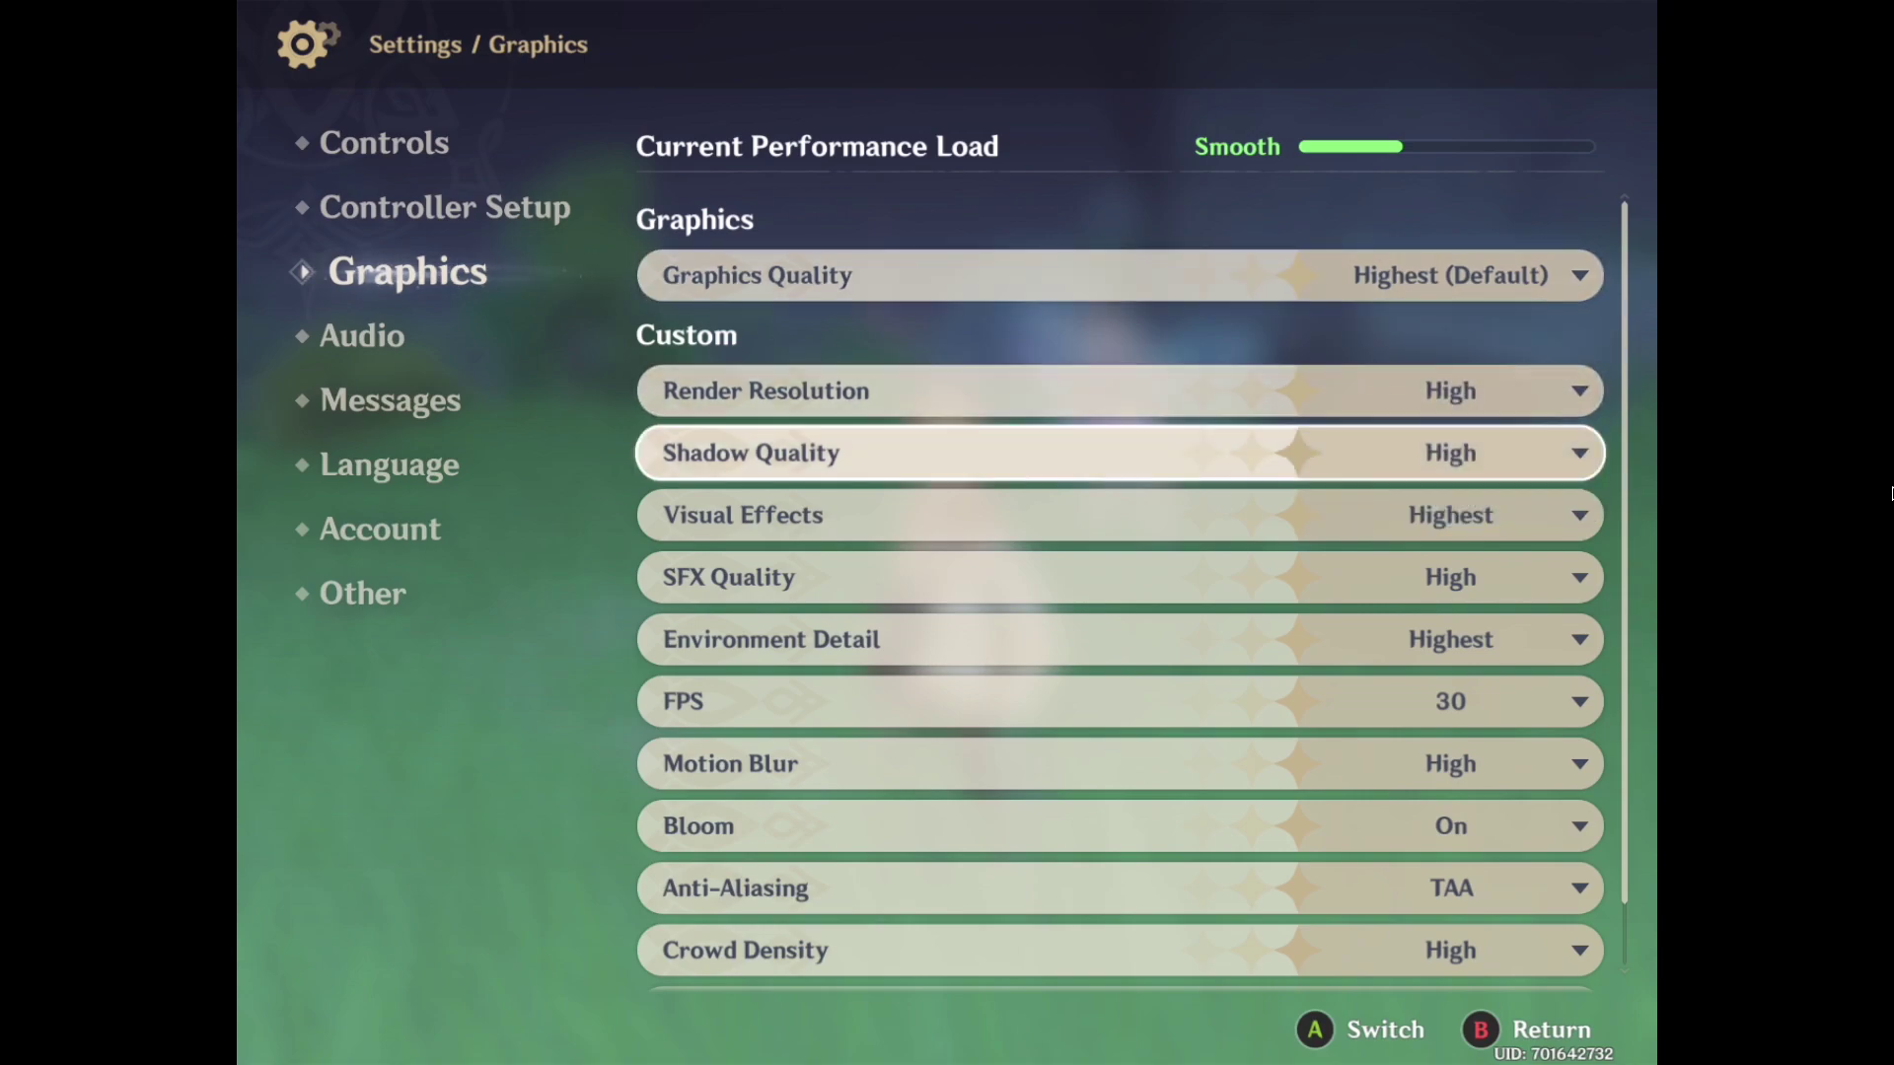
key(Down)
key(Down)
key(Return)
key(Down)
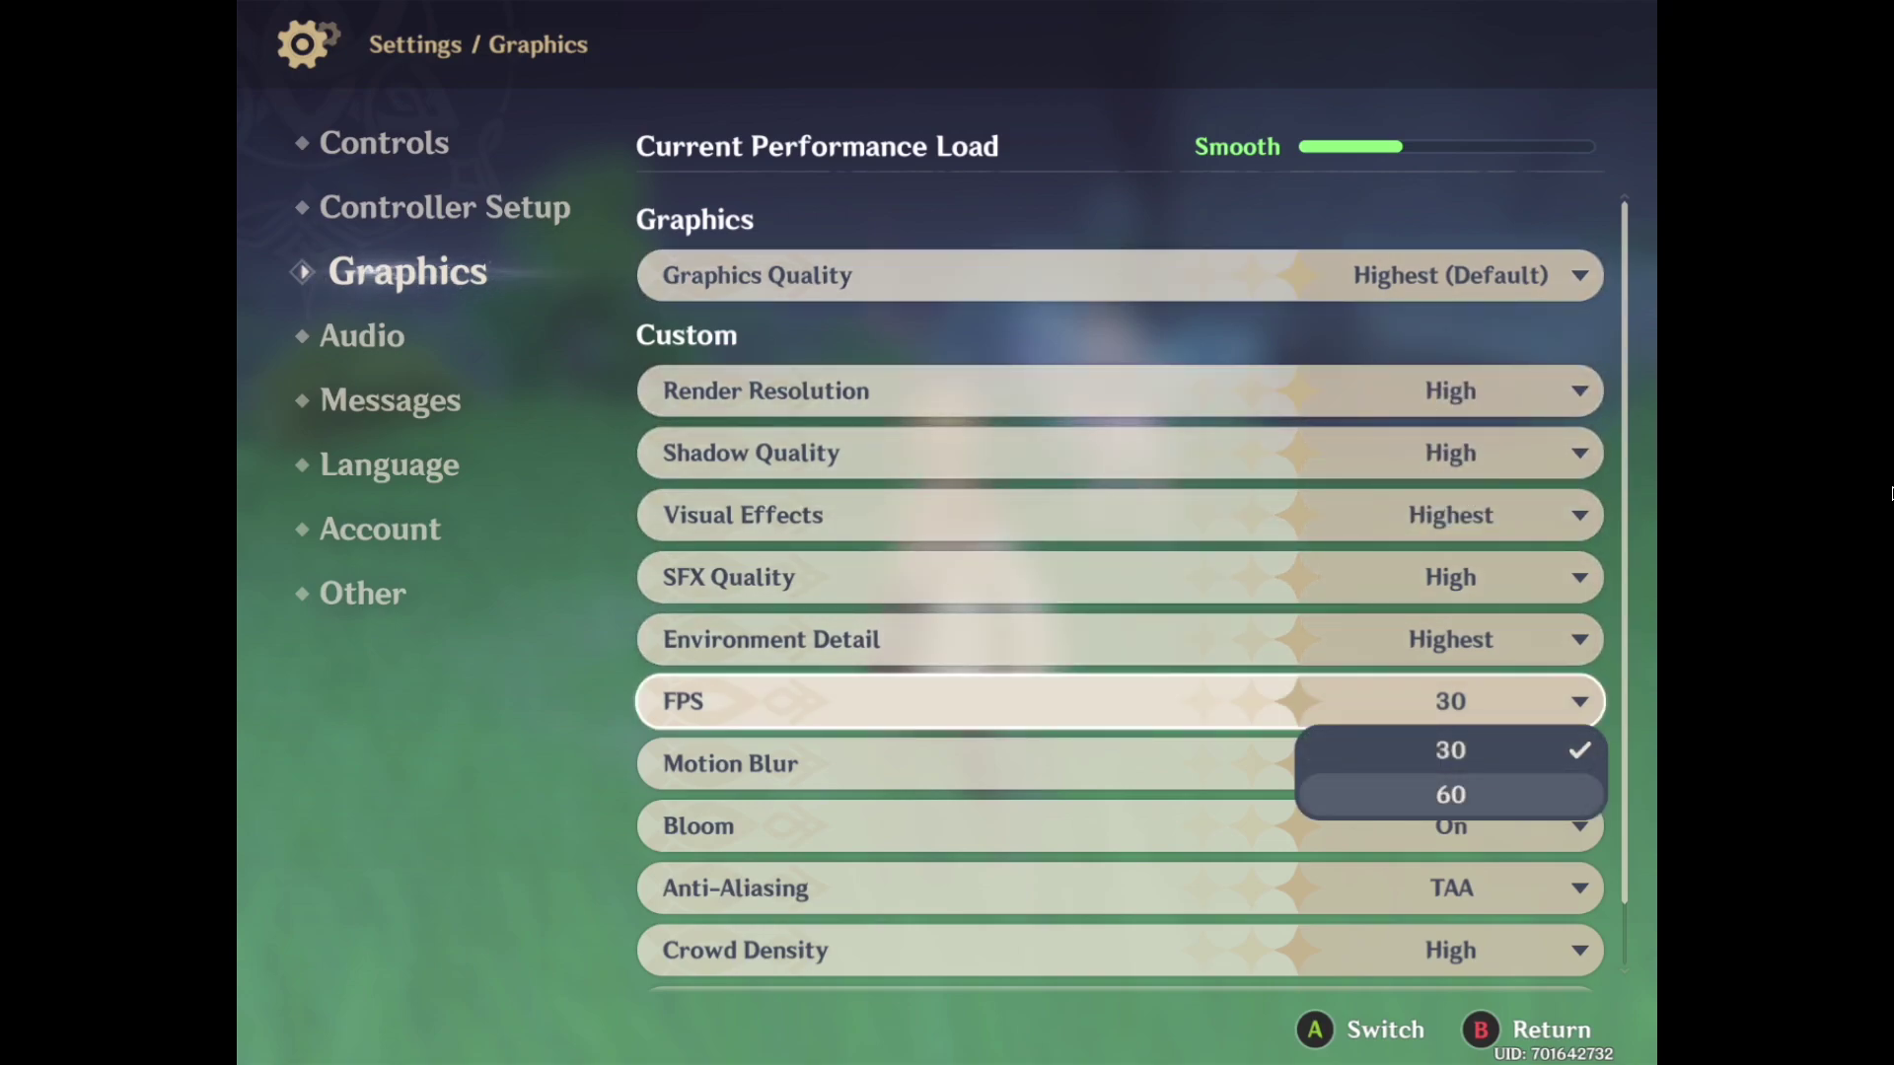
key(Return)
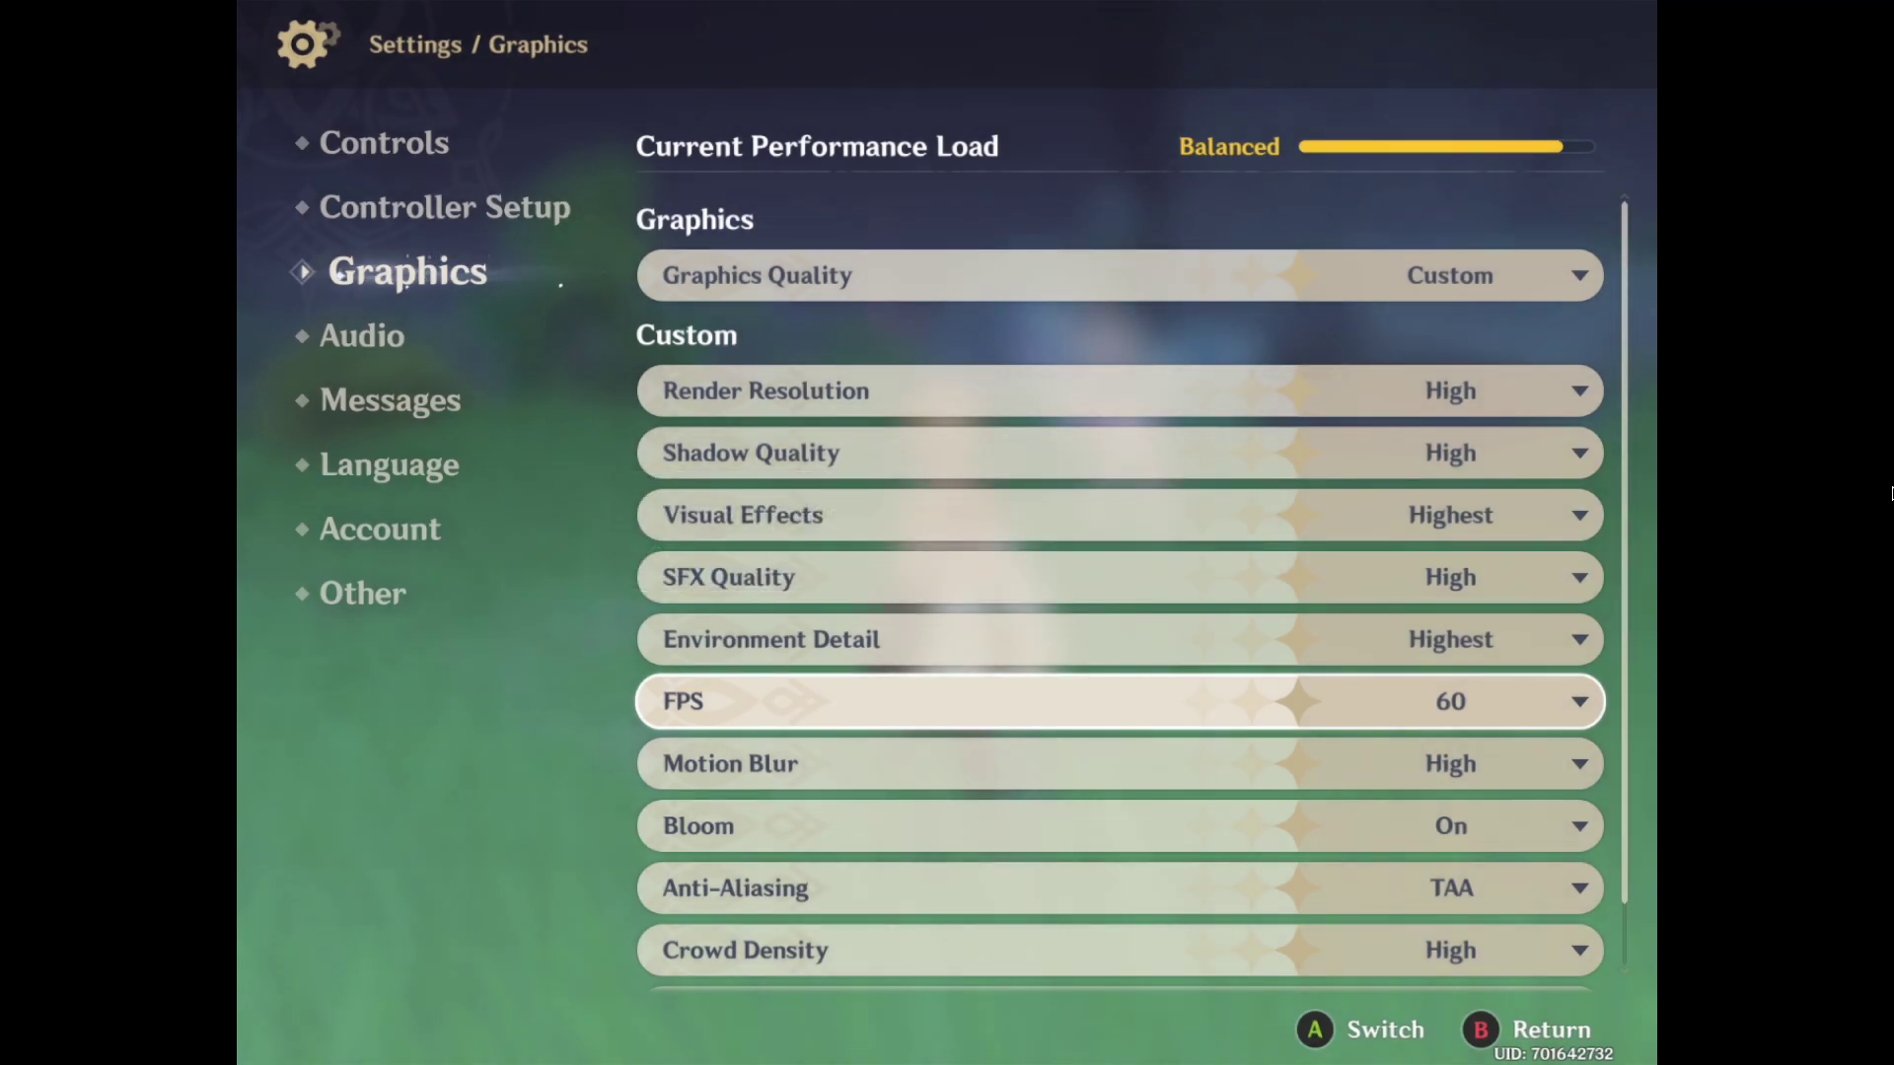
key(Down)
key(Down)
key(Down)
key(Down)
key(Down)
Close the settings and game menu, then run across the grassland toward the campfire camp
key(Escape)
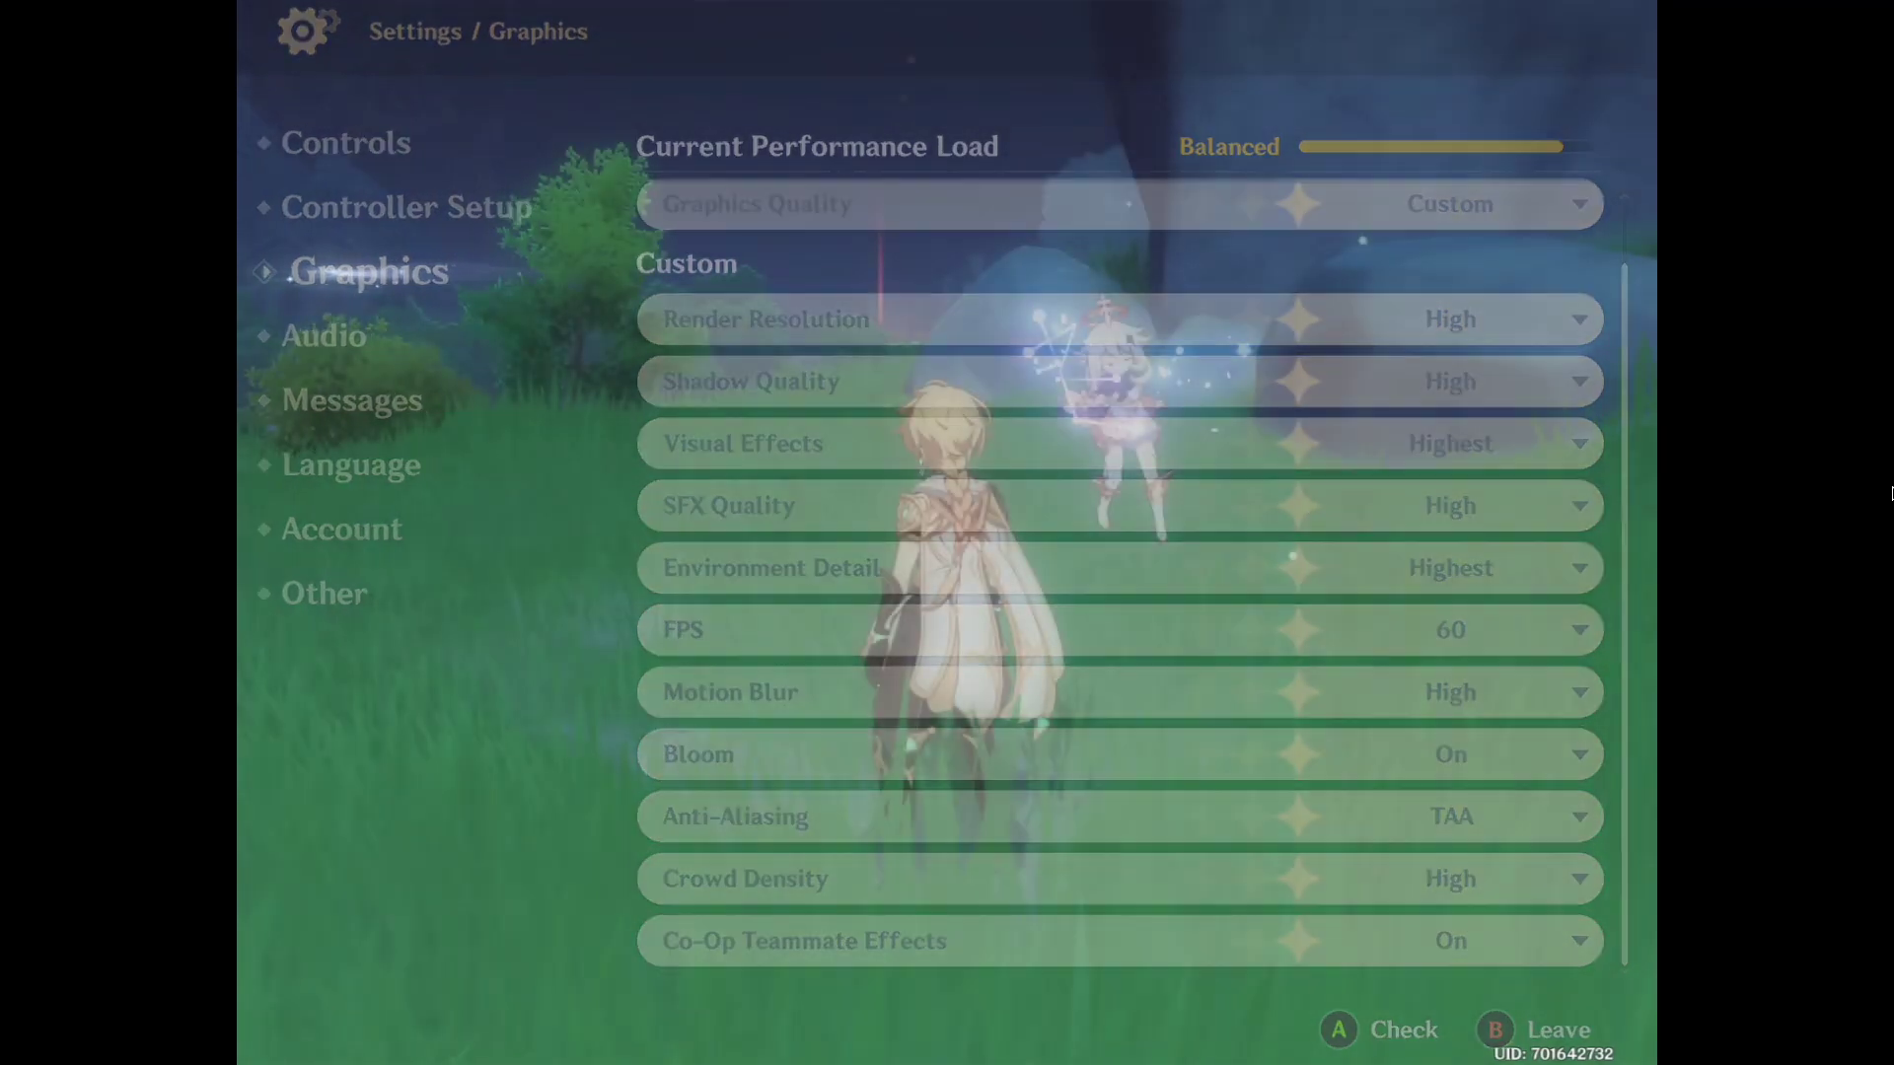
key(Escape)
key(w)
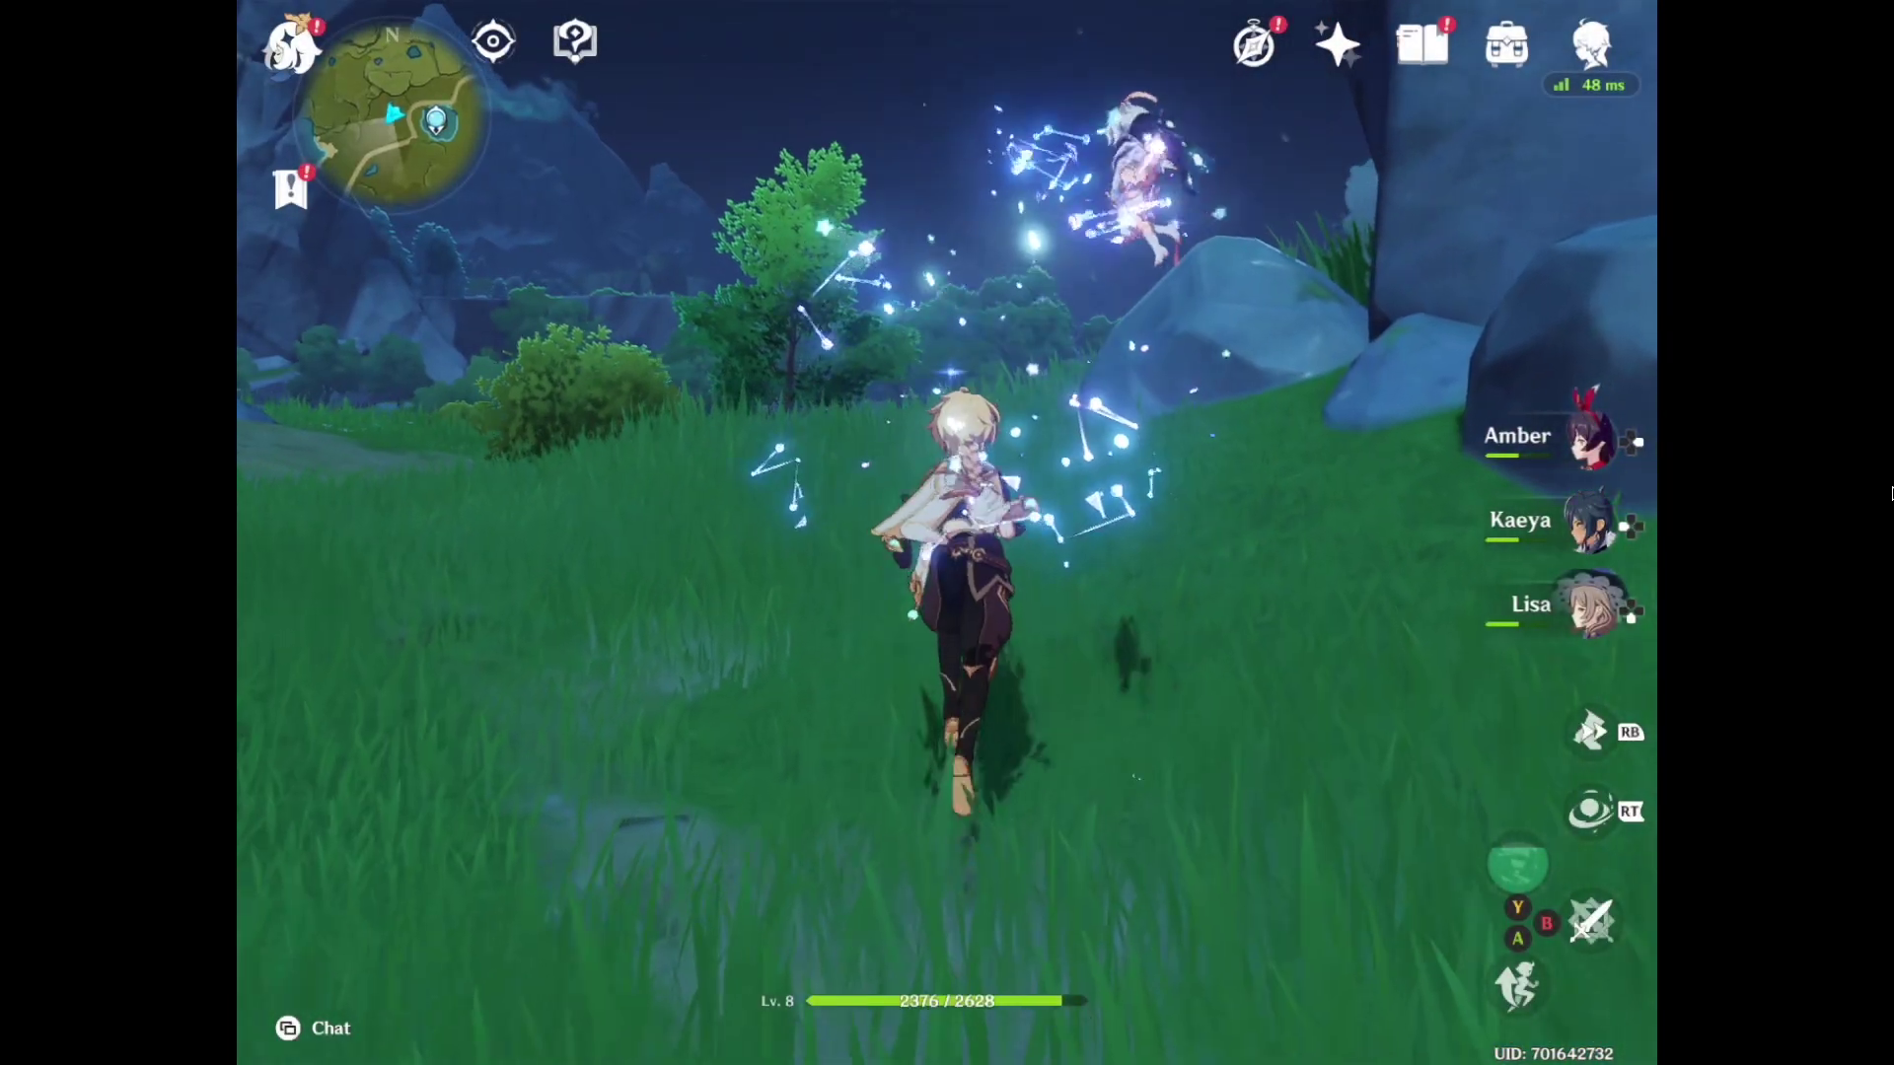
key(a)
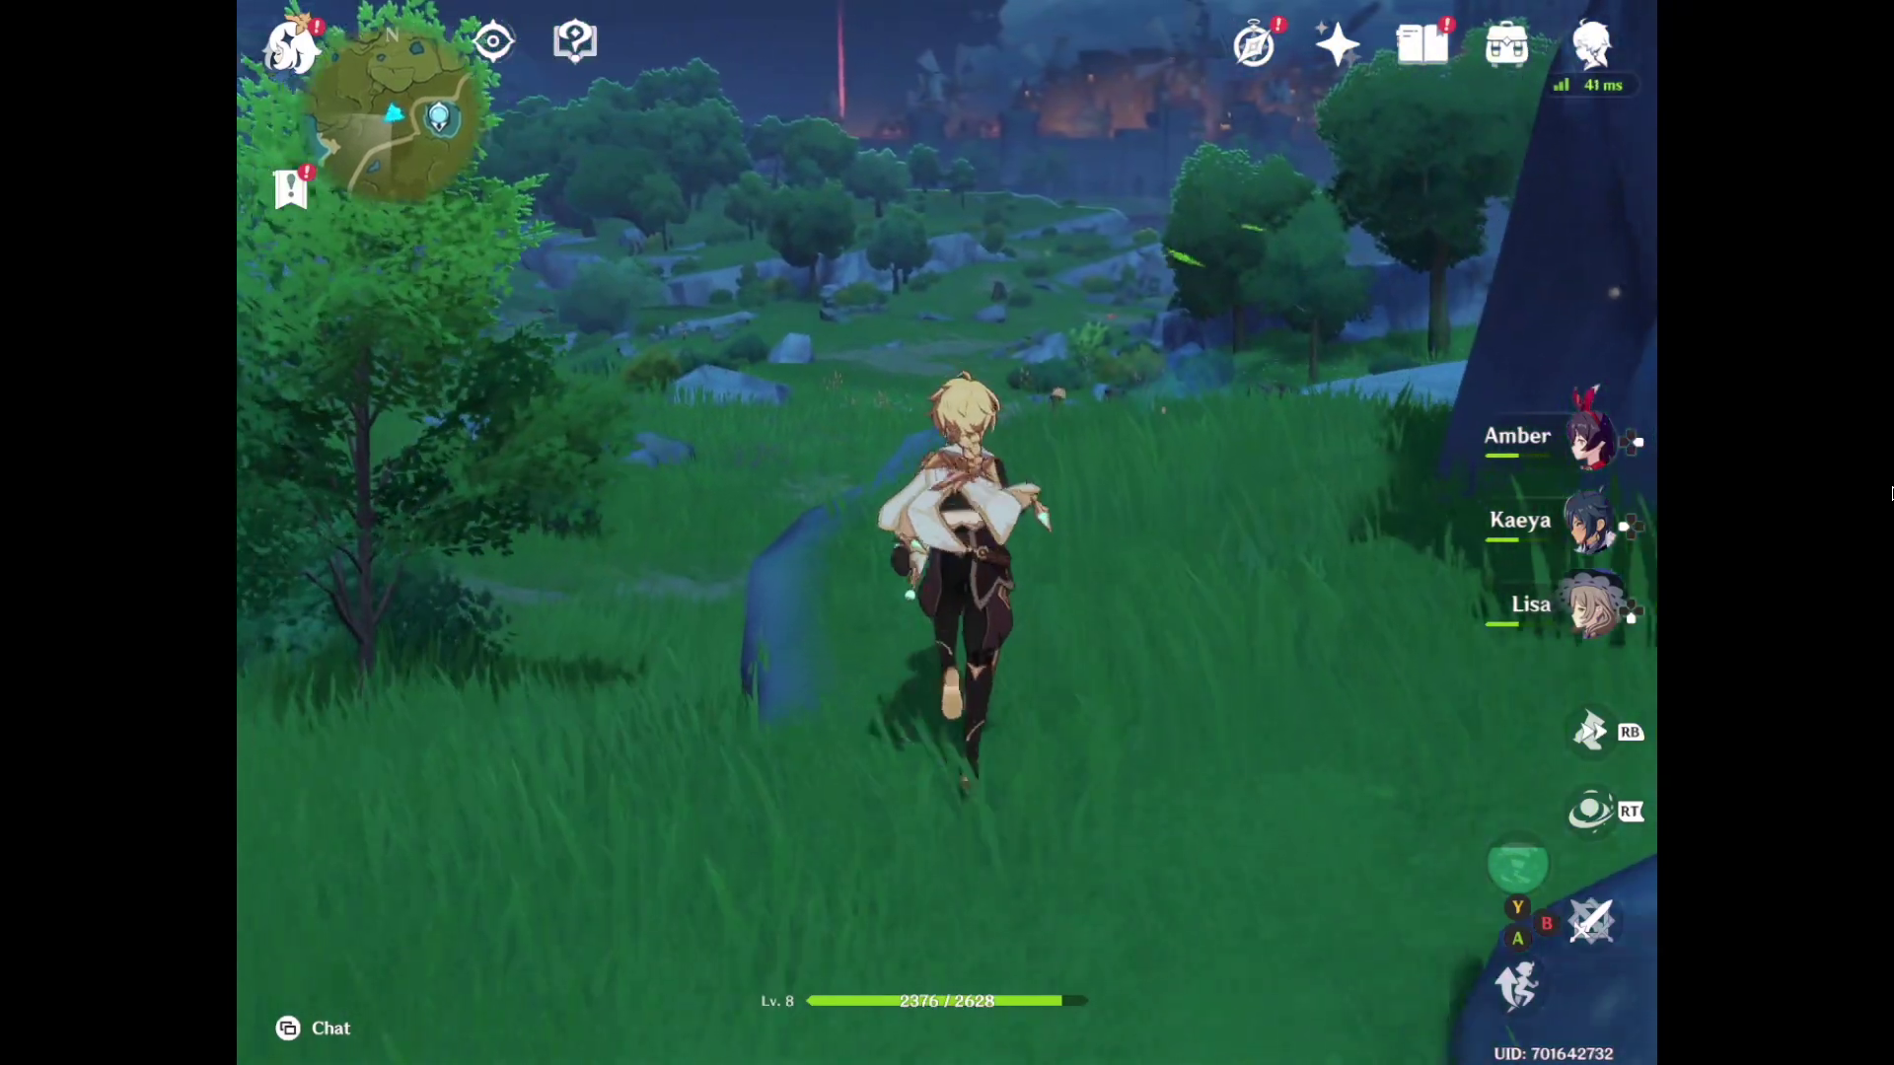
key(w)
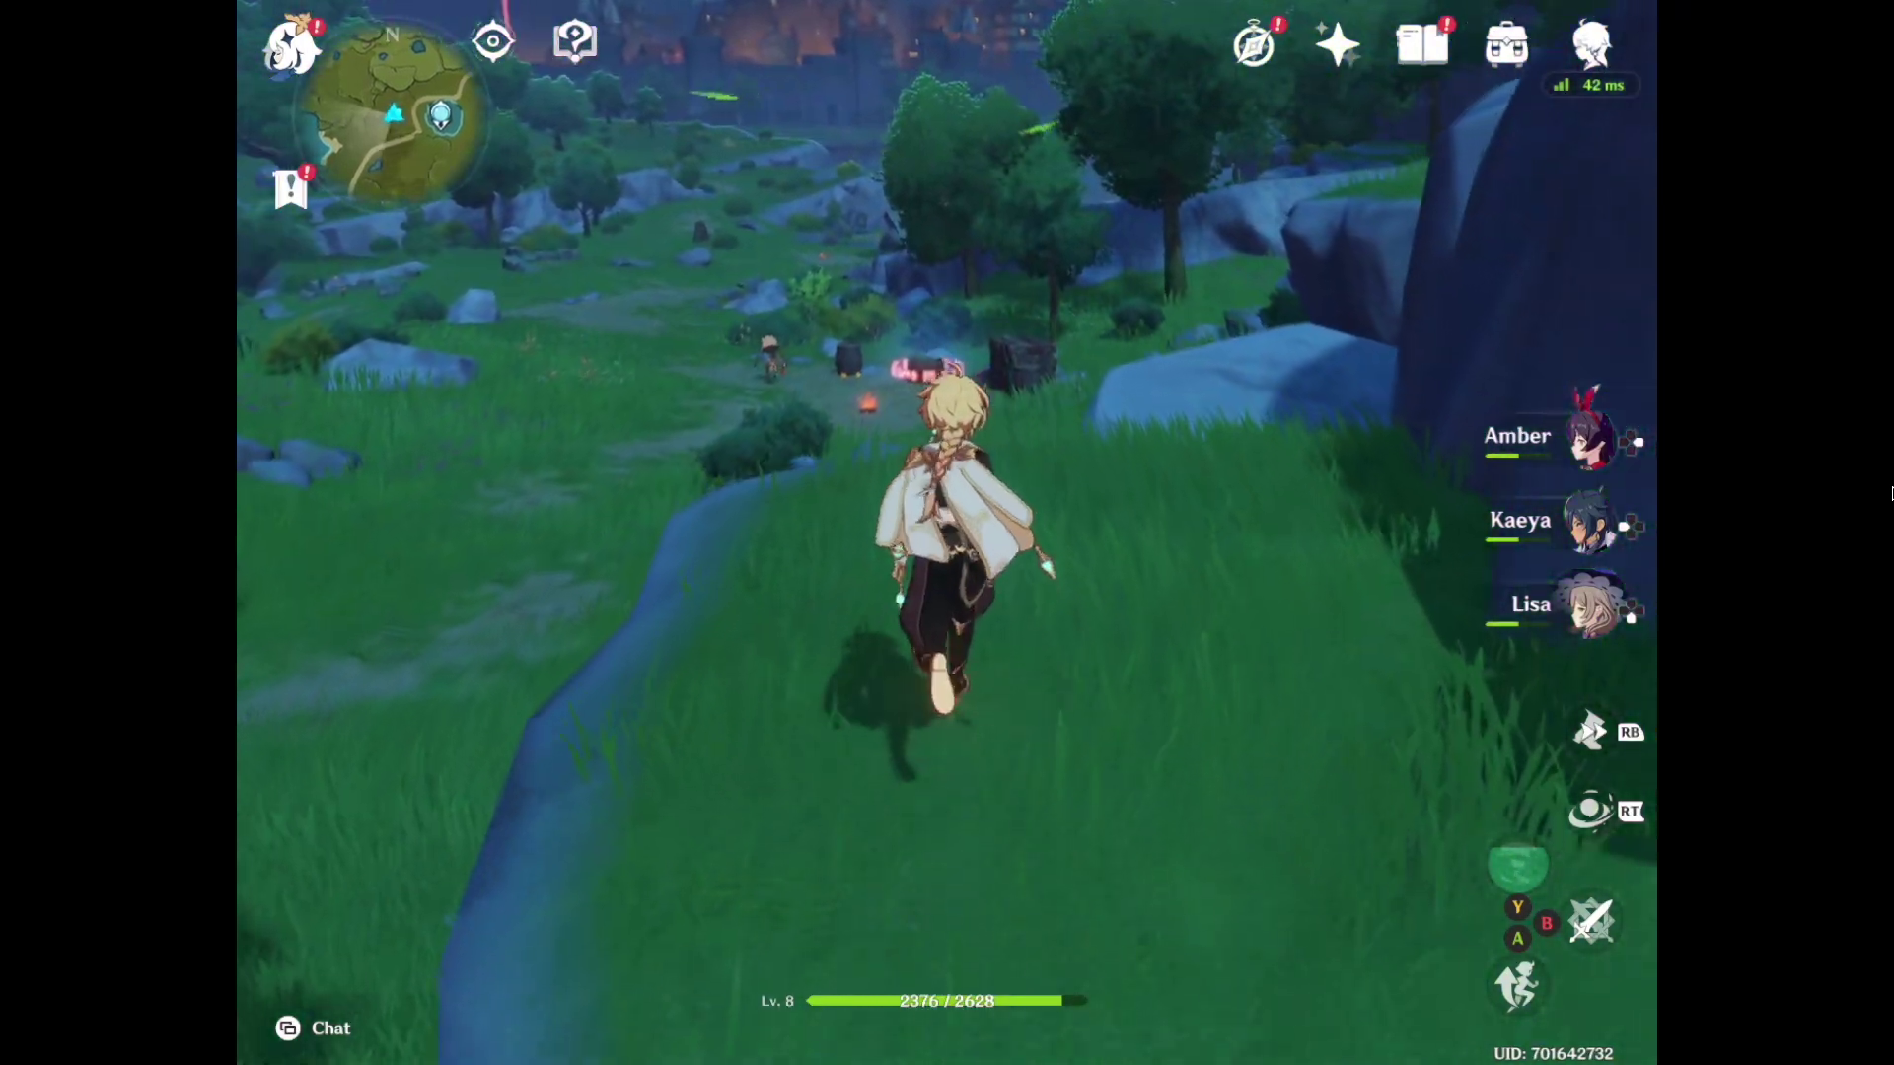
key(w)
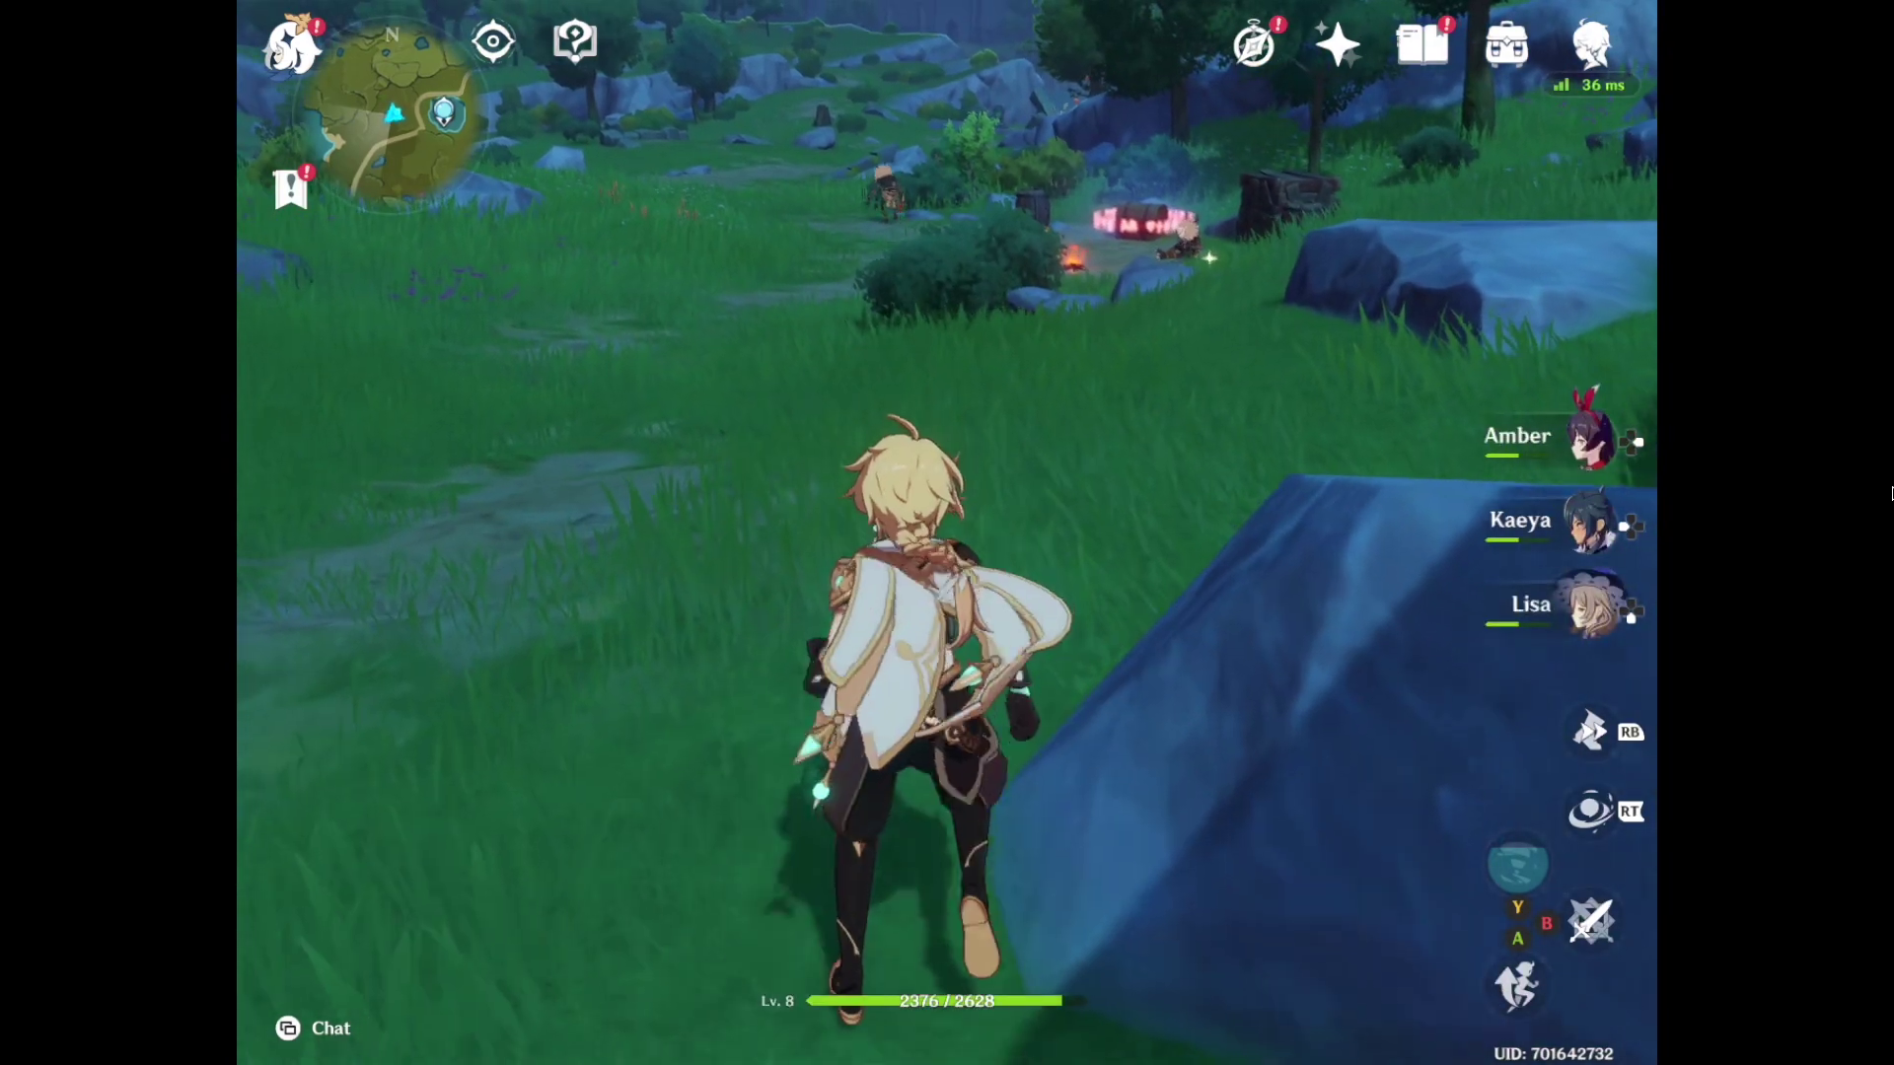
key(w)
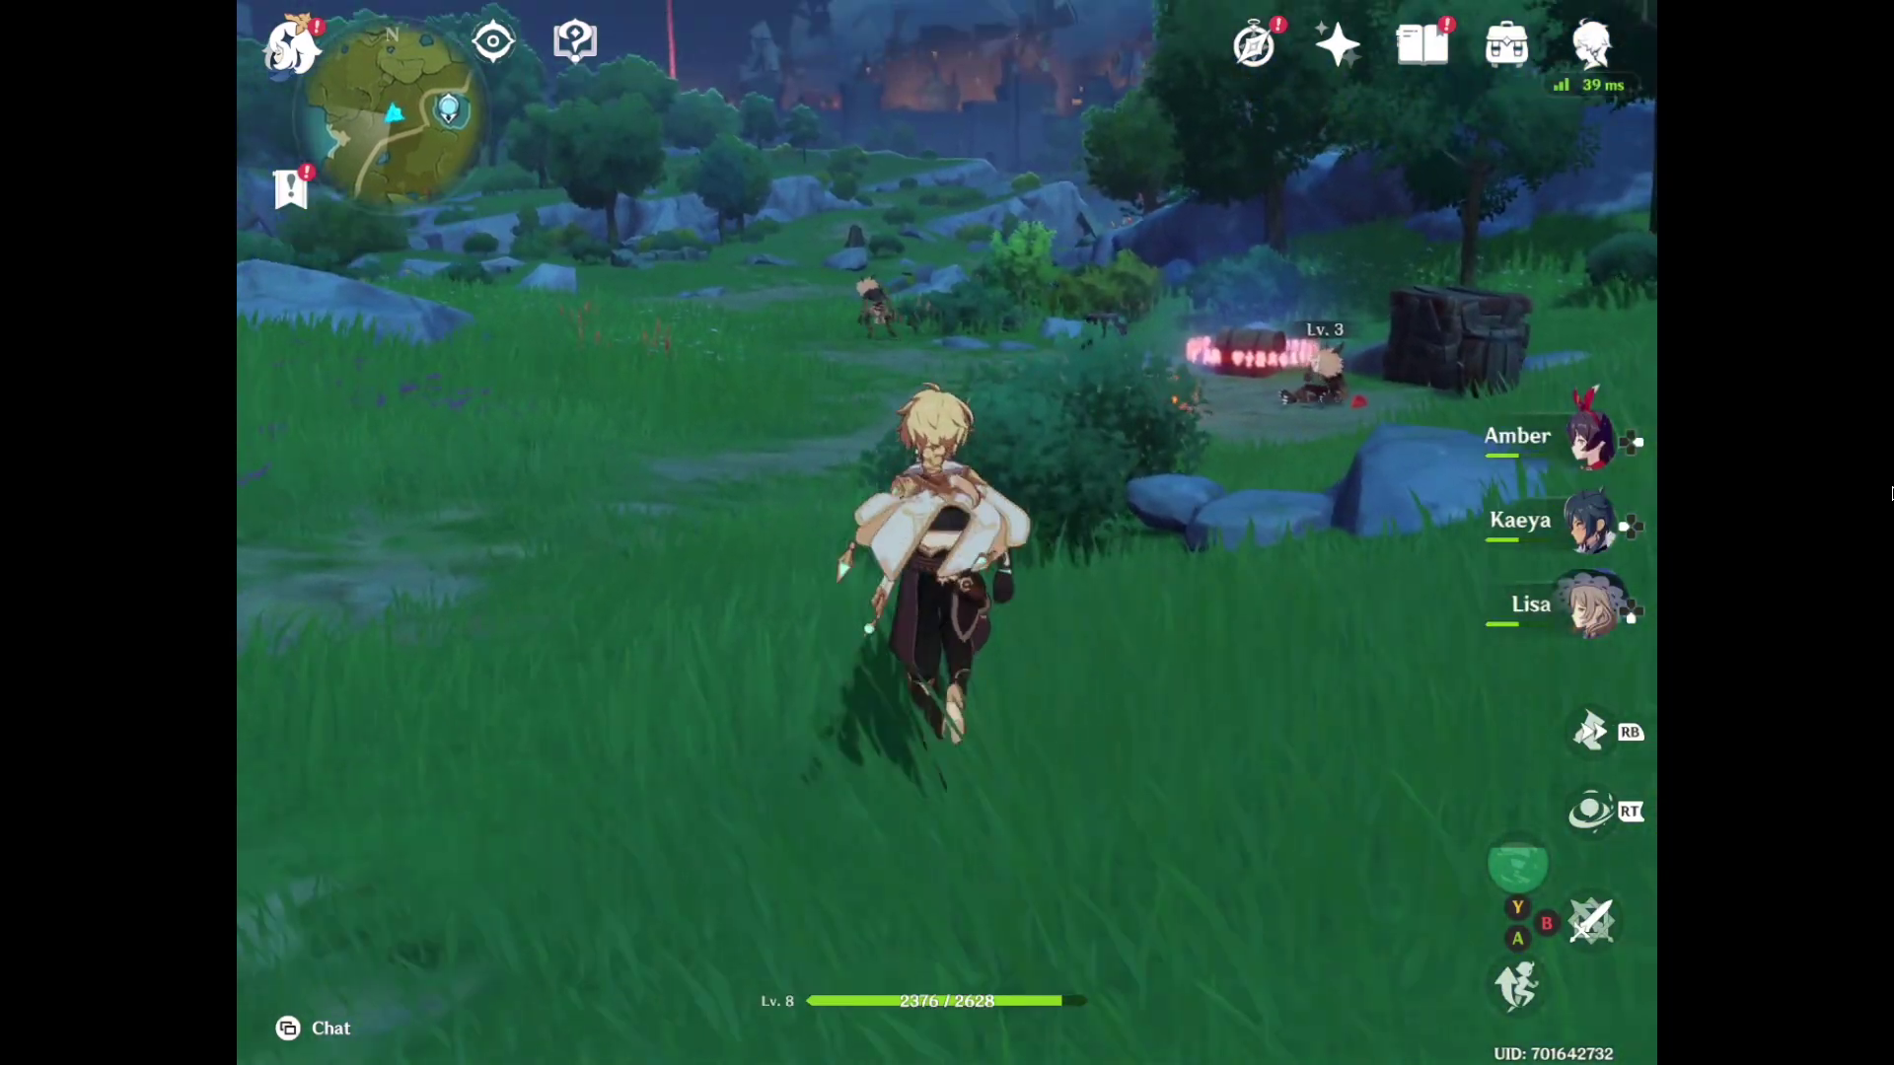
key(a)
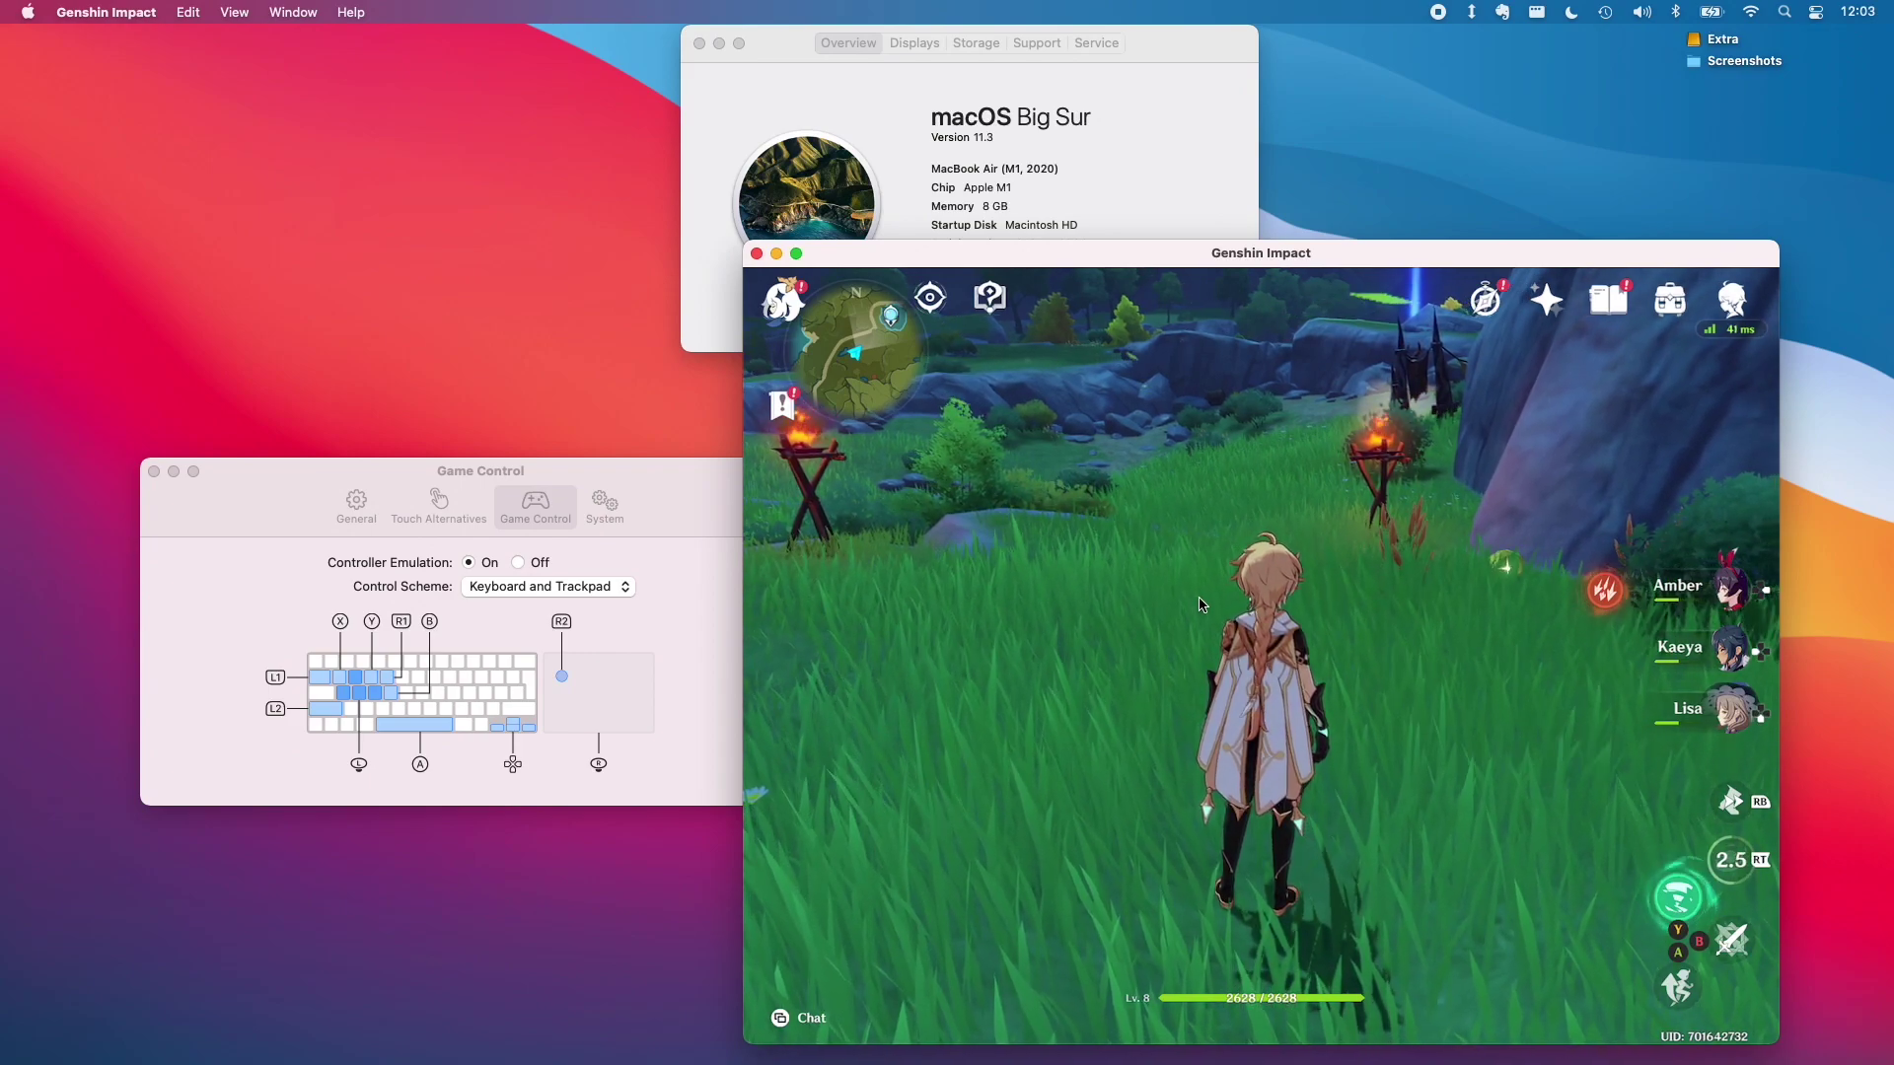
Cast the Traveler's wind elemental skill while turning the camera toward the rocks and banner poles
drag(1006, 569, 1081, 581)
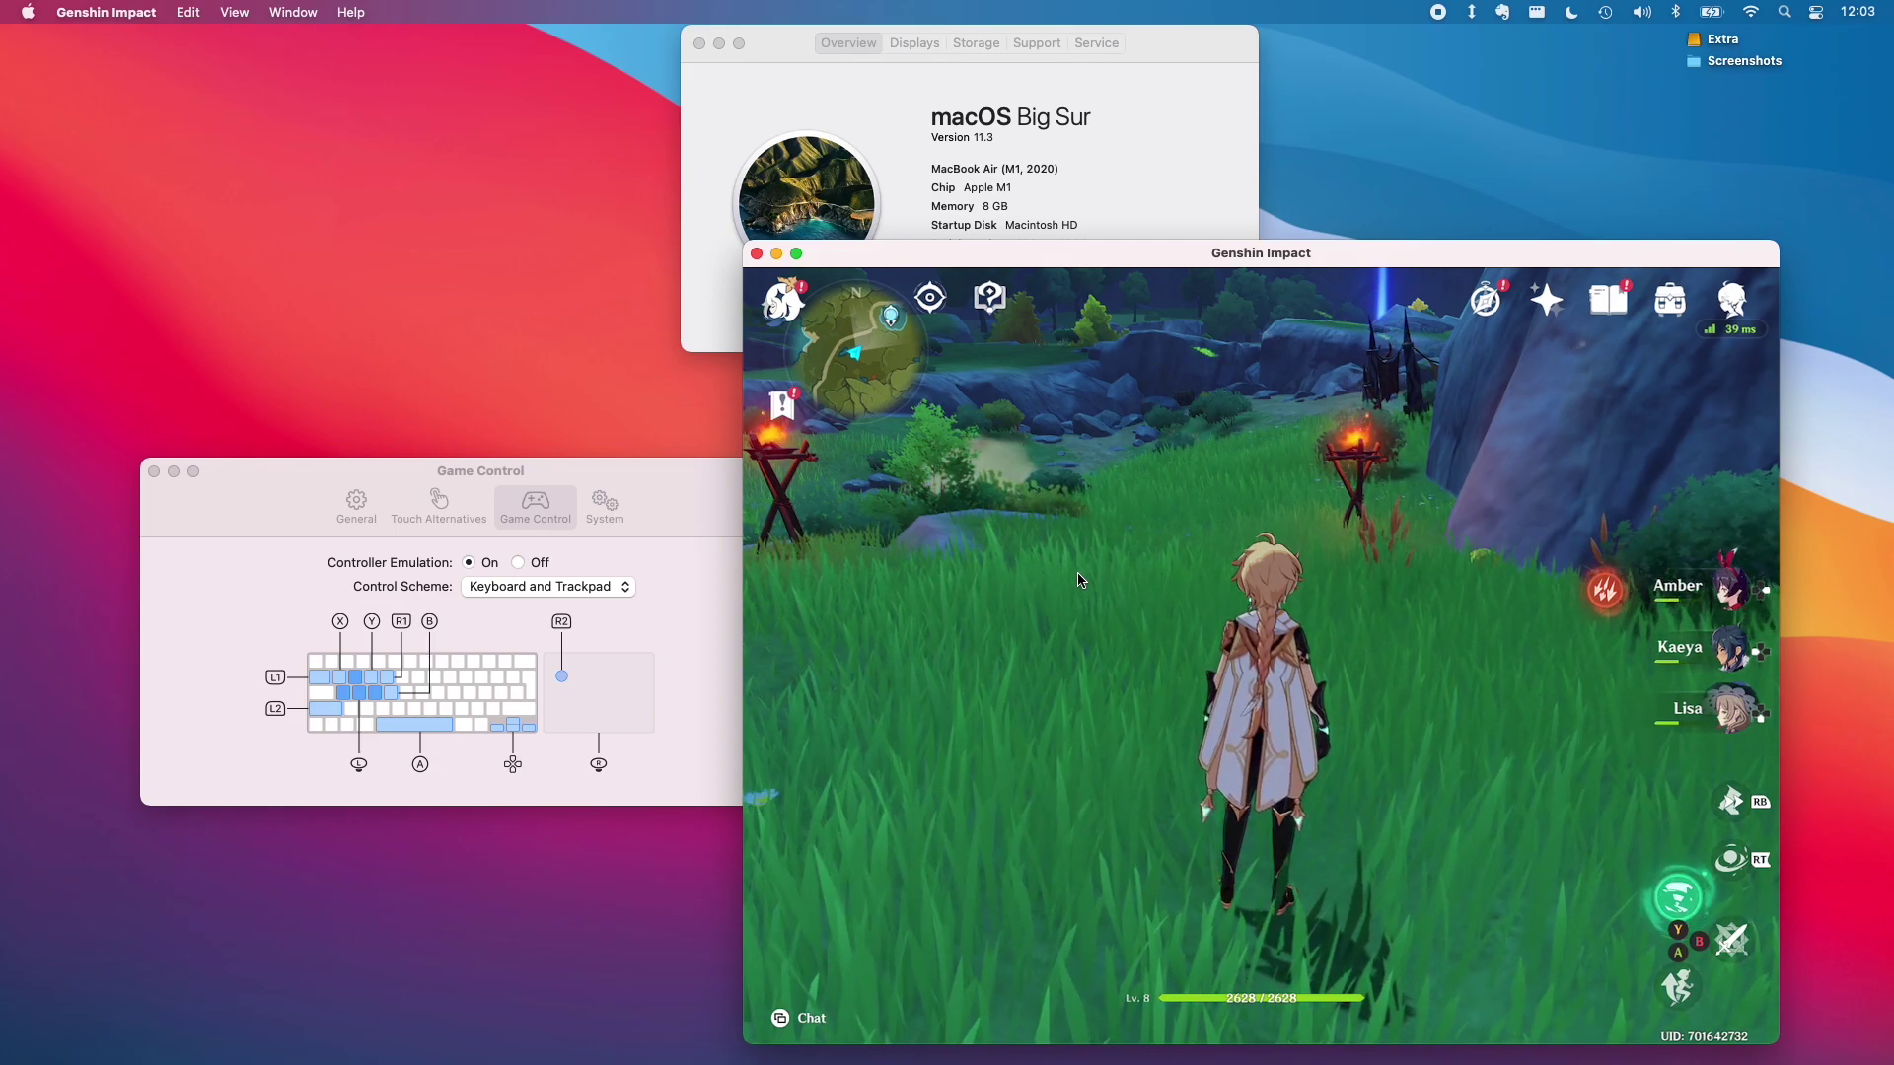
key(e)
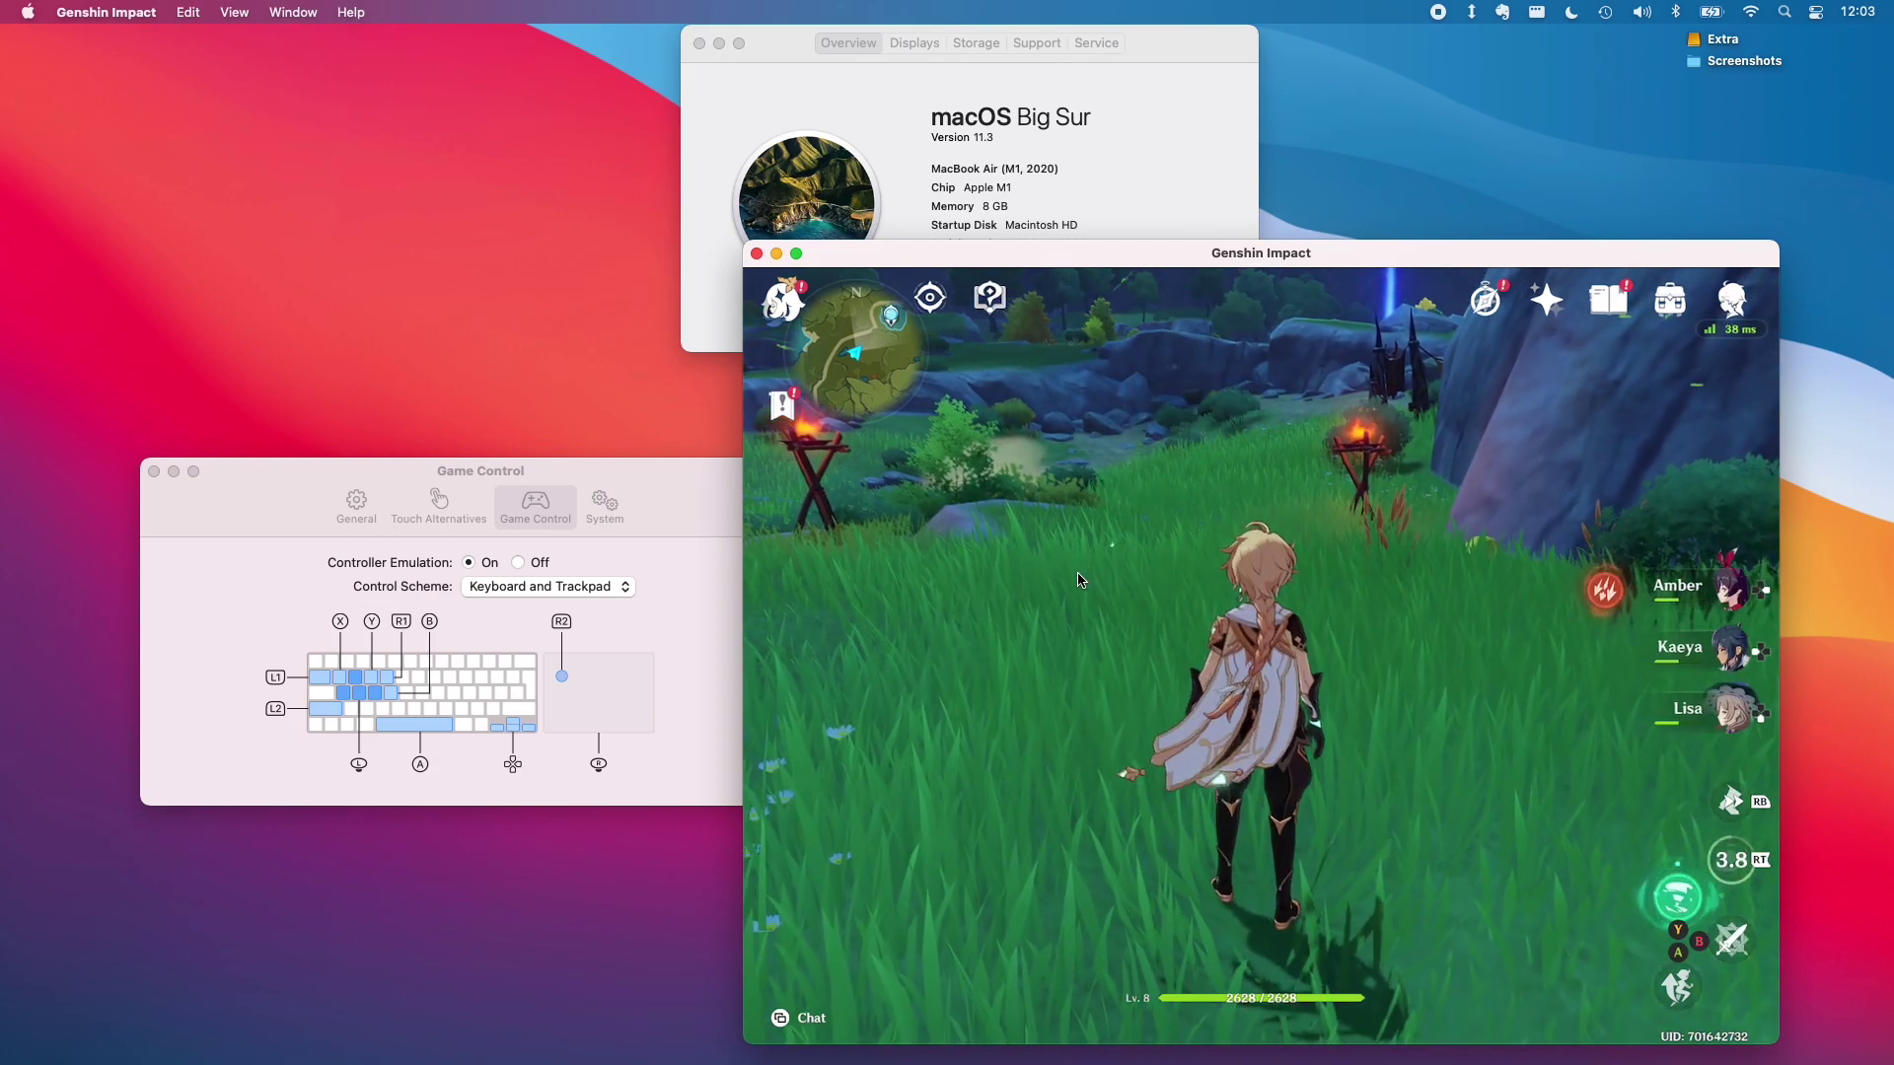
drag(1179, 600, 1010, 897)
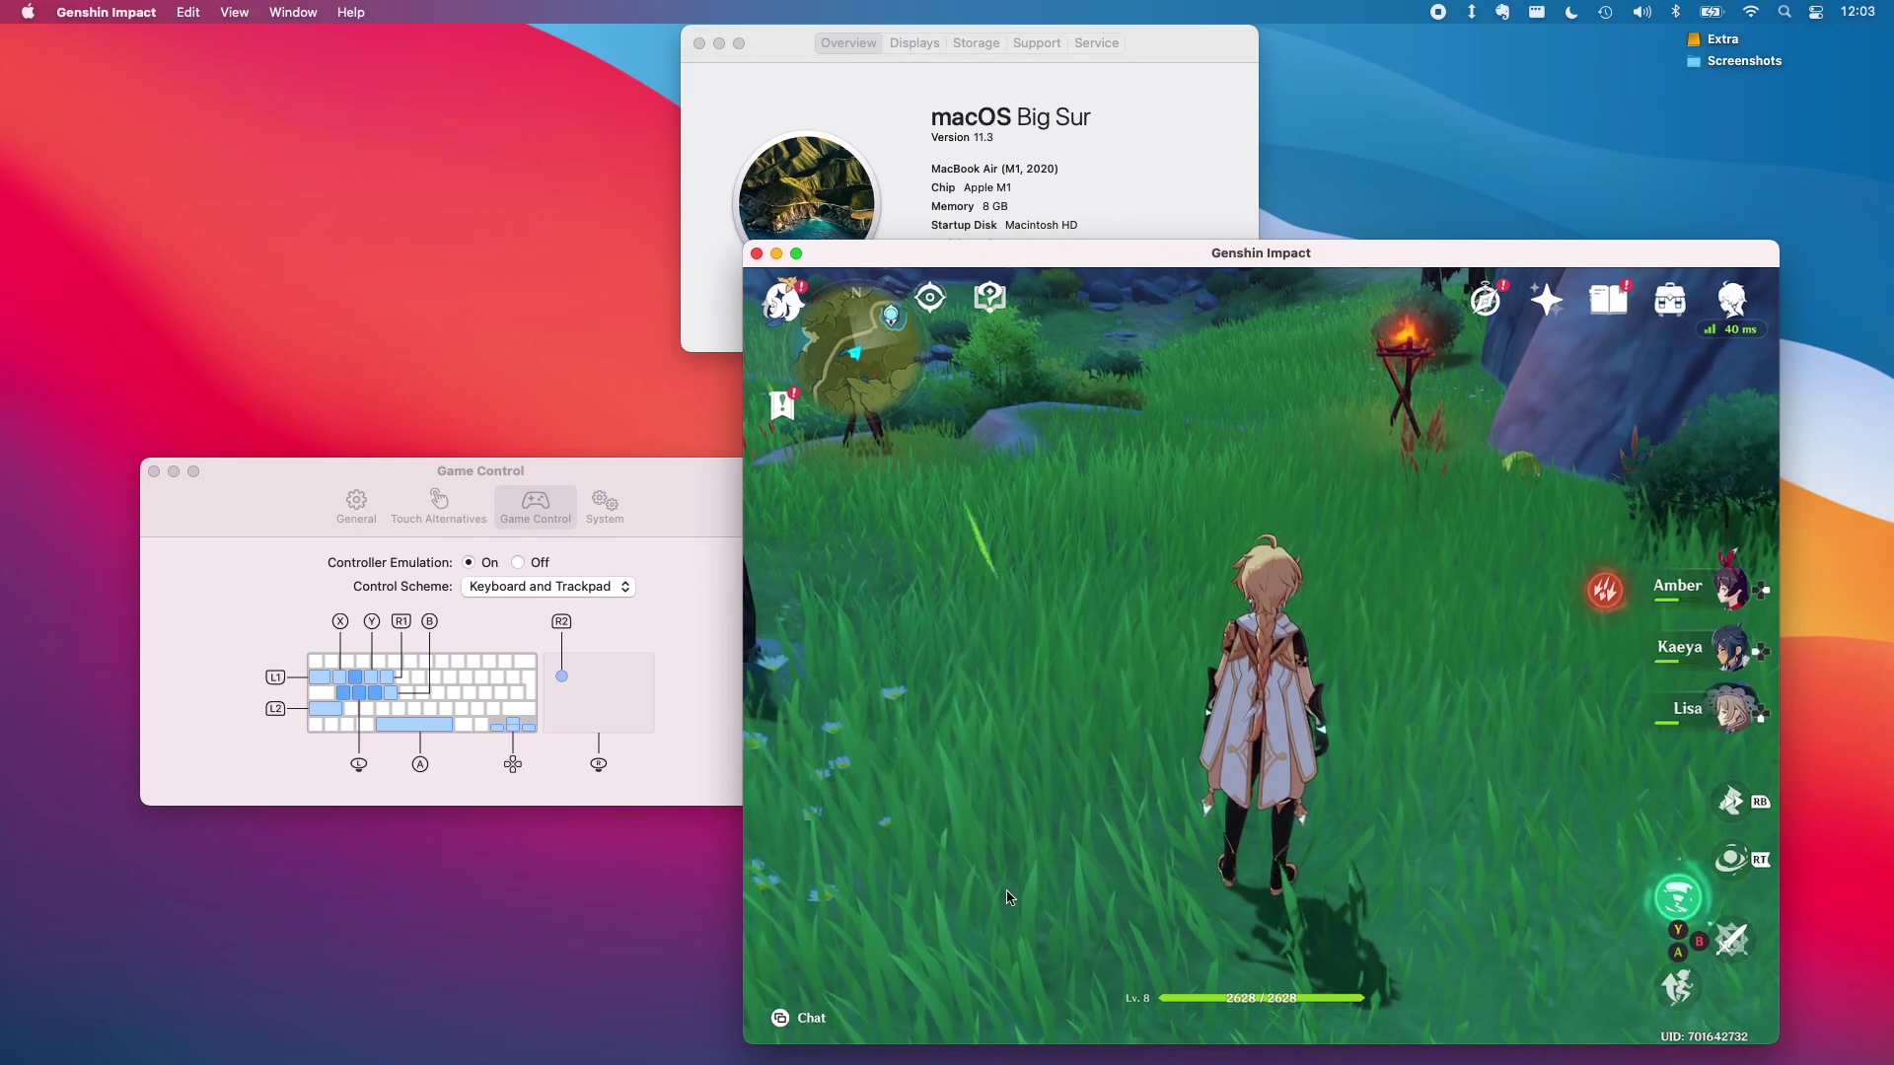
drag(994, 1018, 1085, 496)
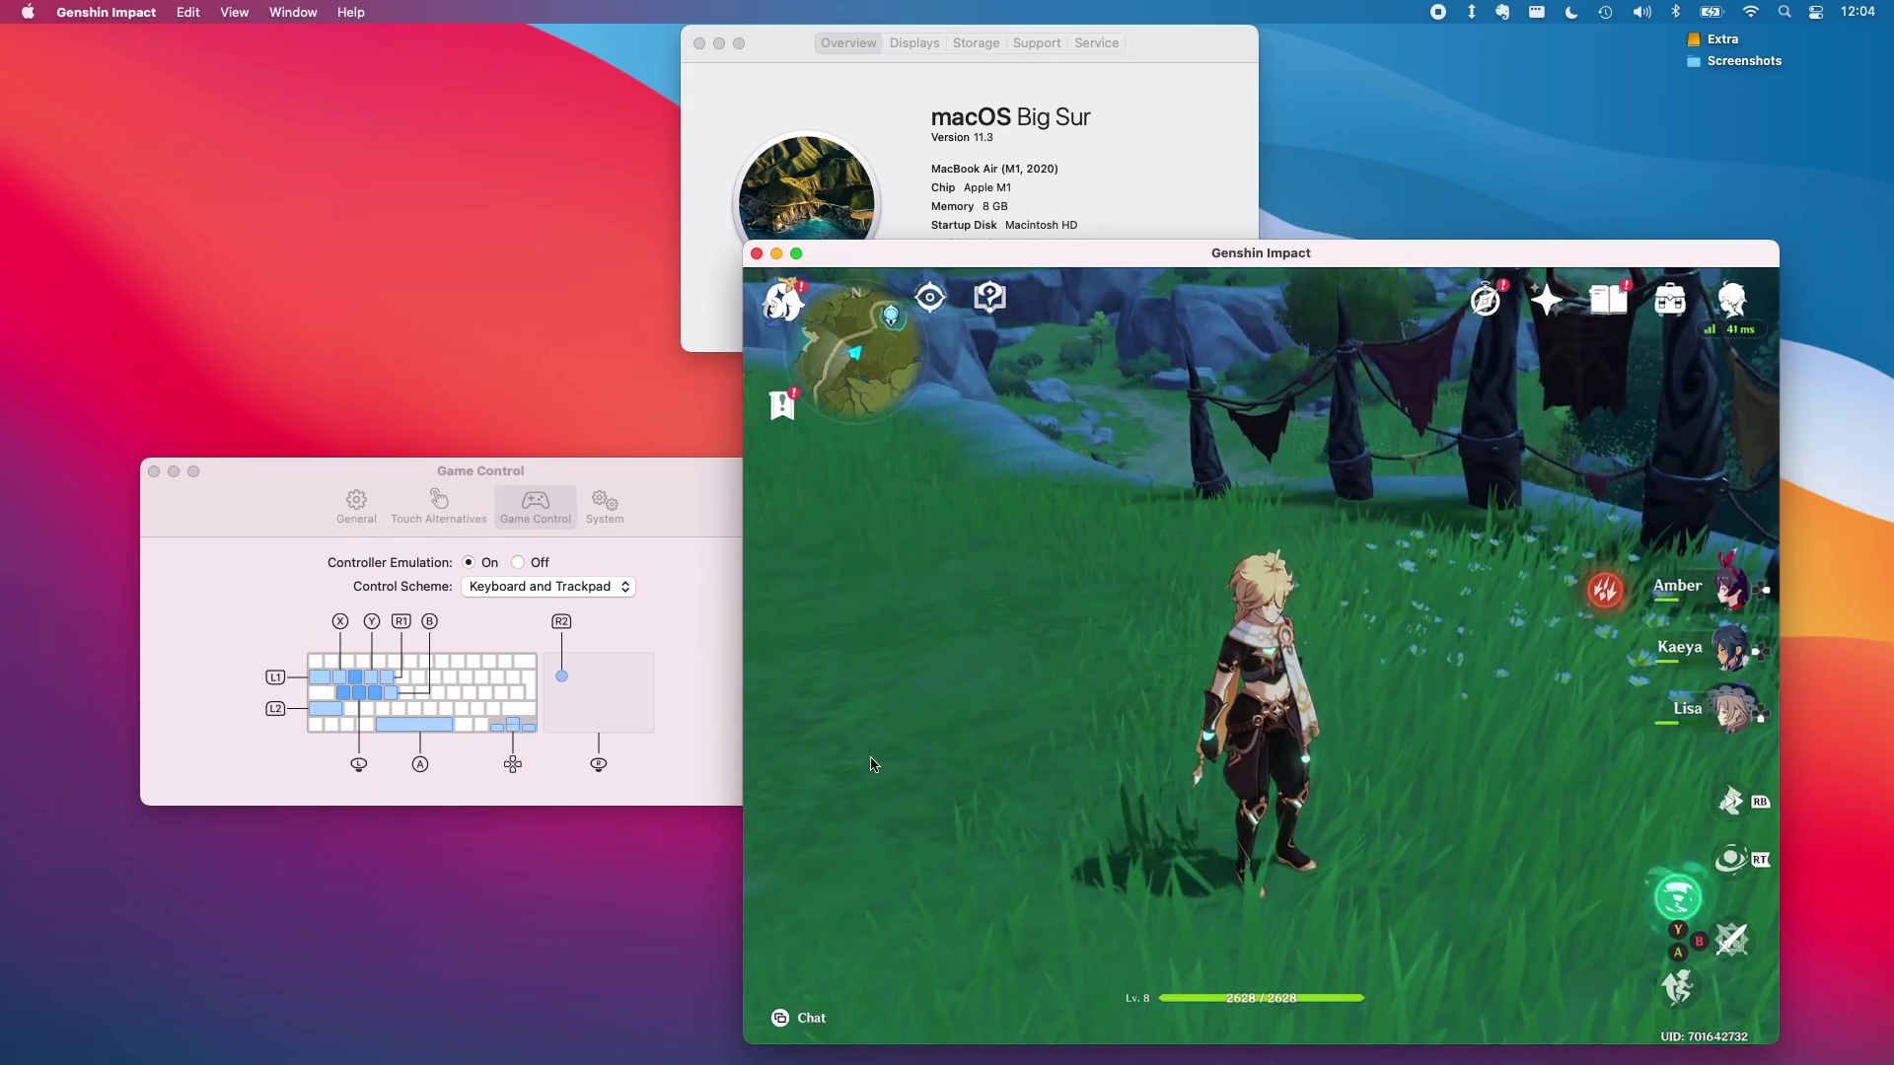
Turn Touch Alternatives on and go back to attacking in the game
key(e)
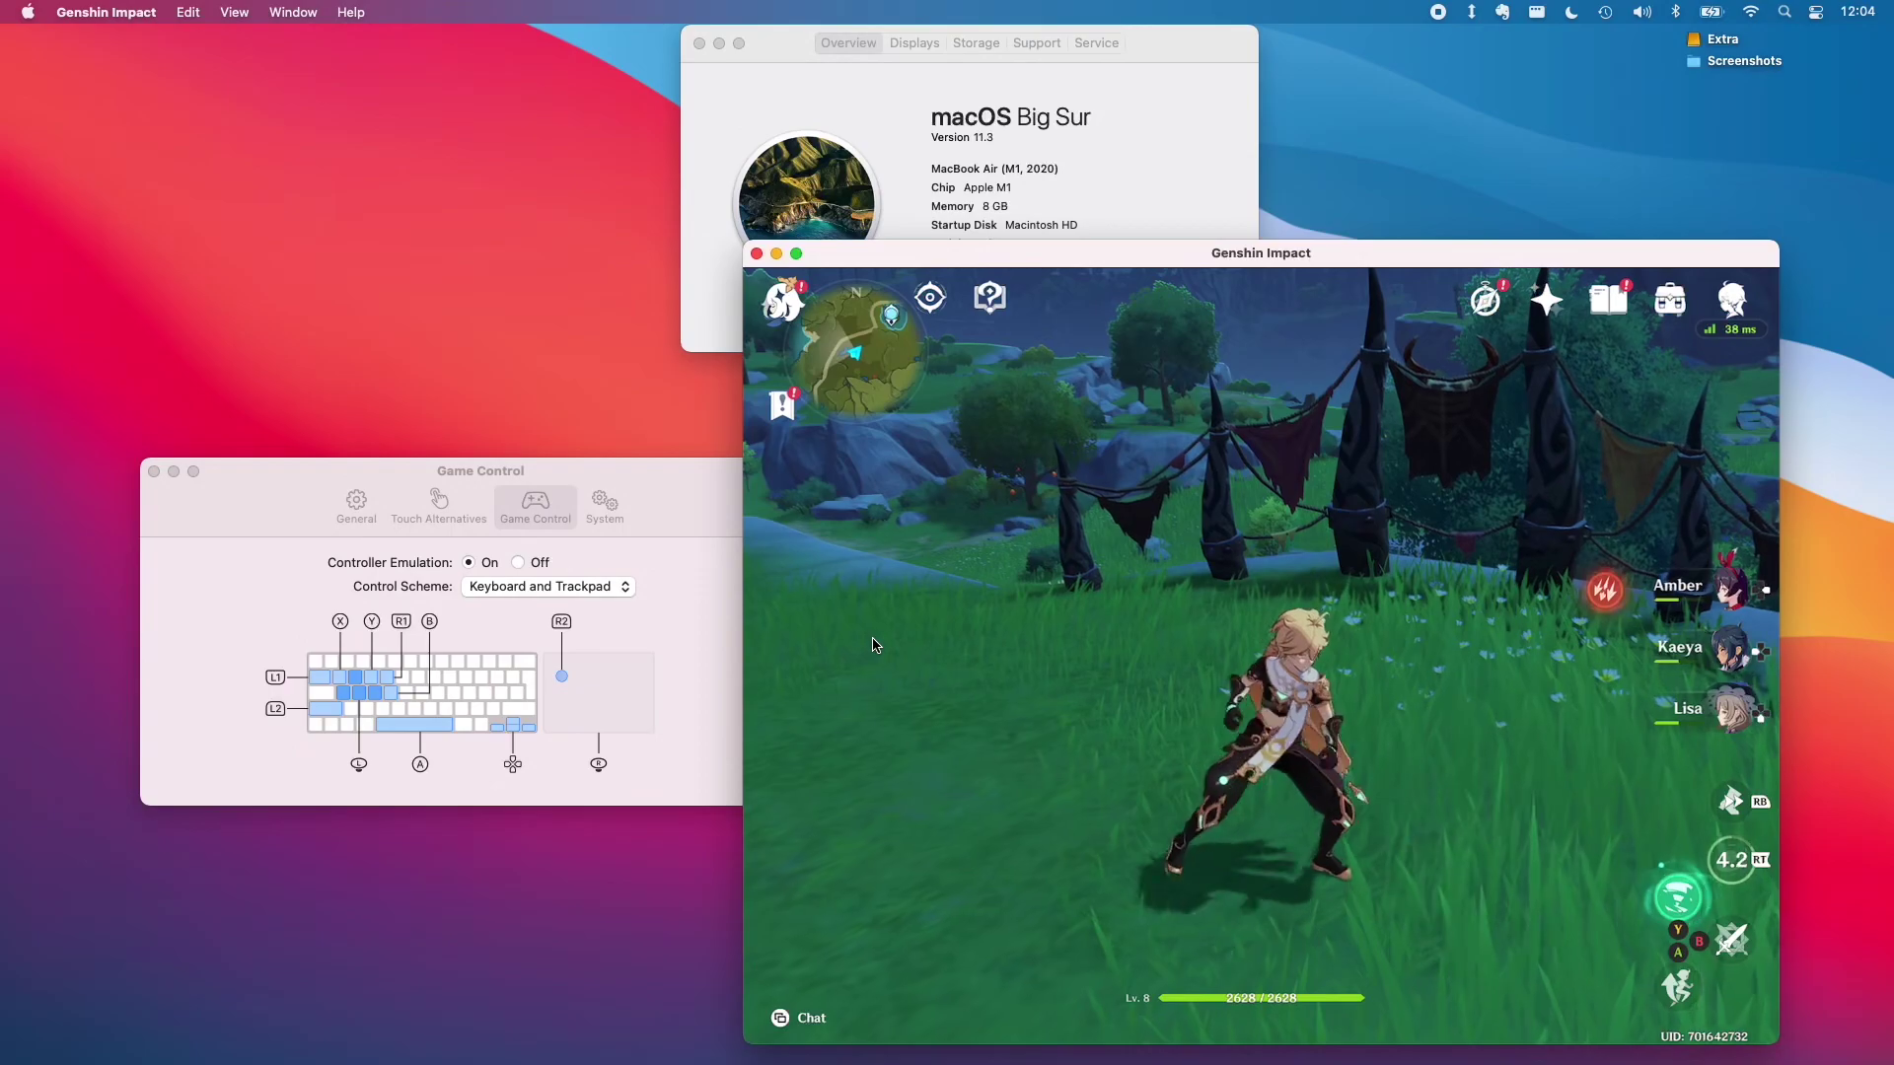
click(445, 507)
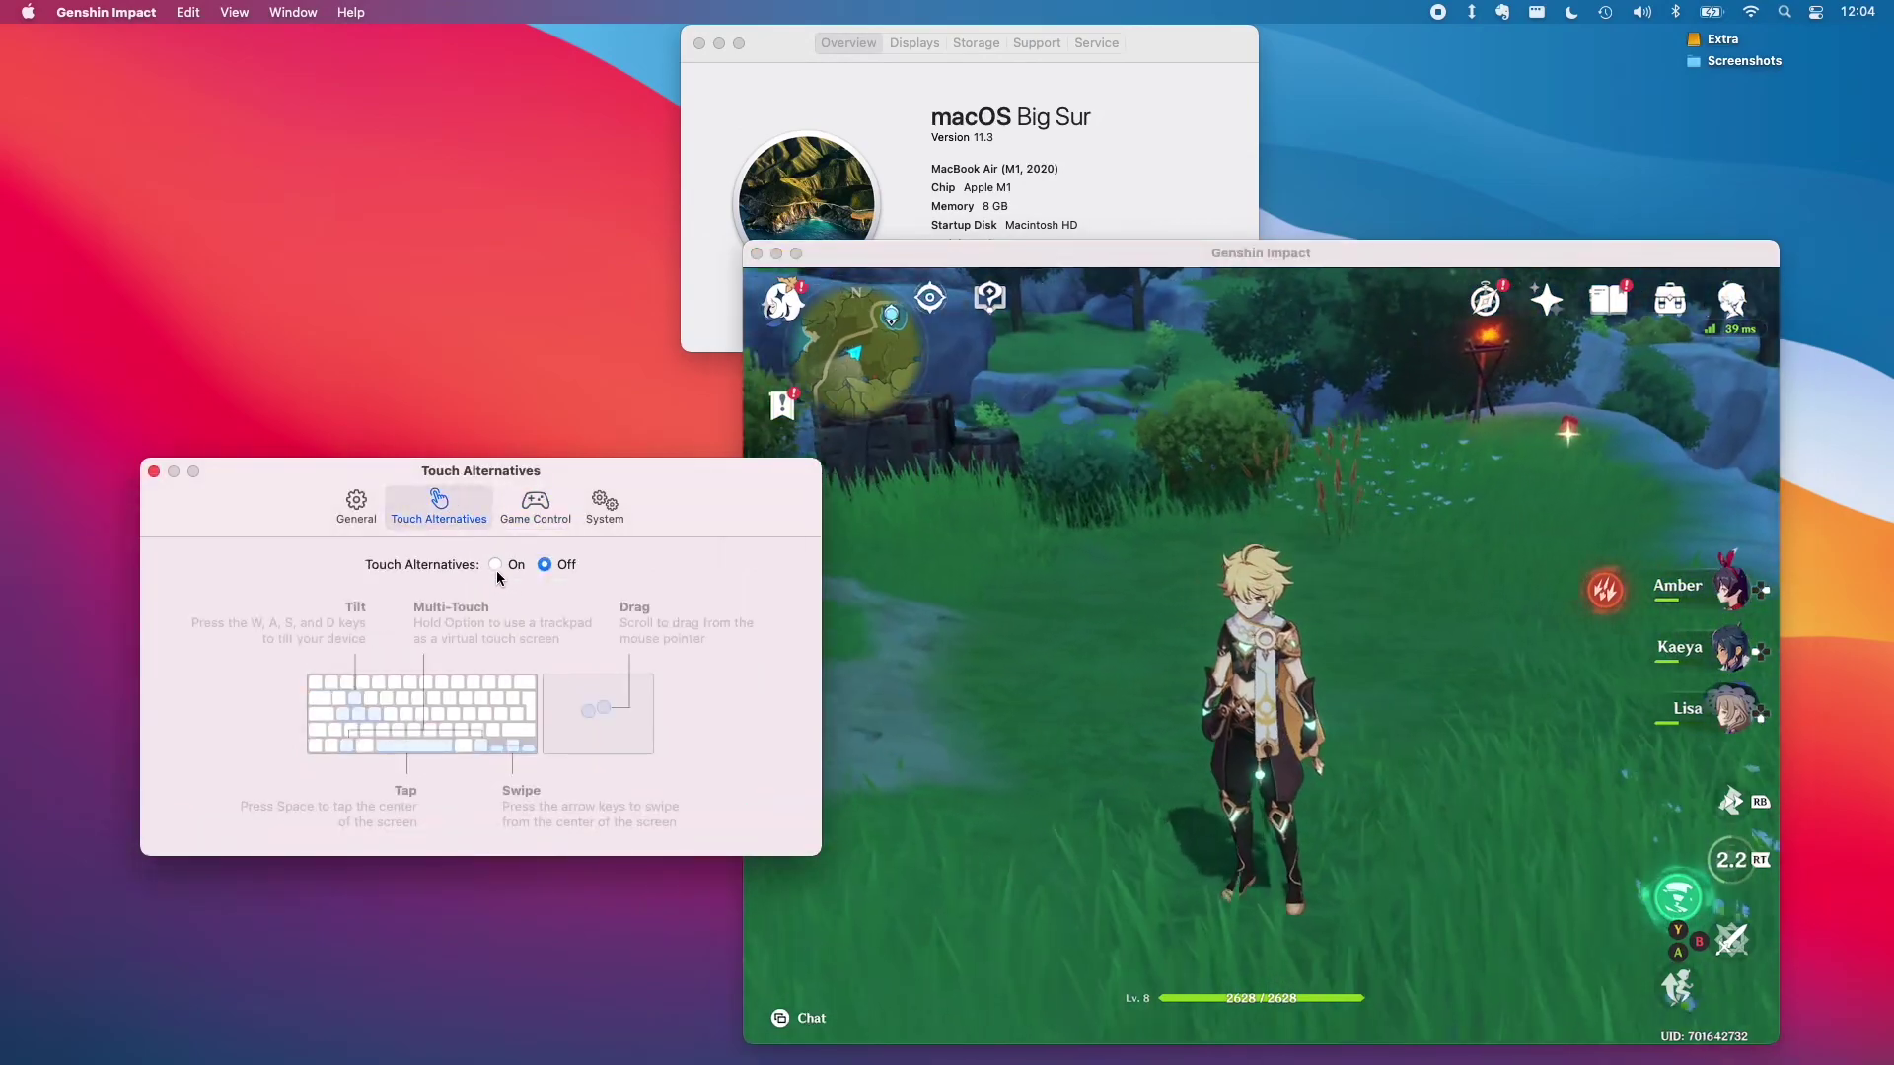
click(496, 566)
click(539, 740)
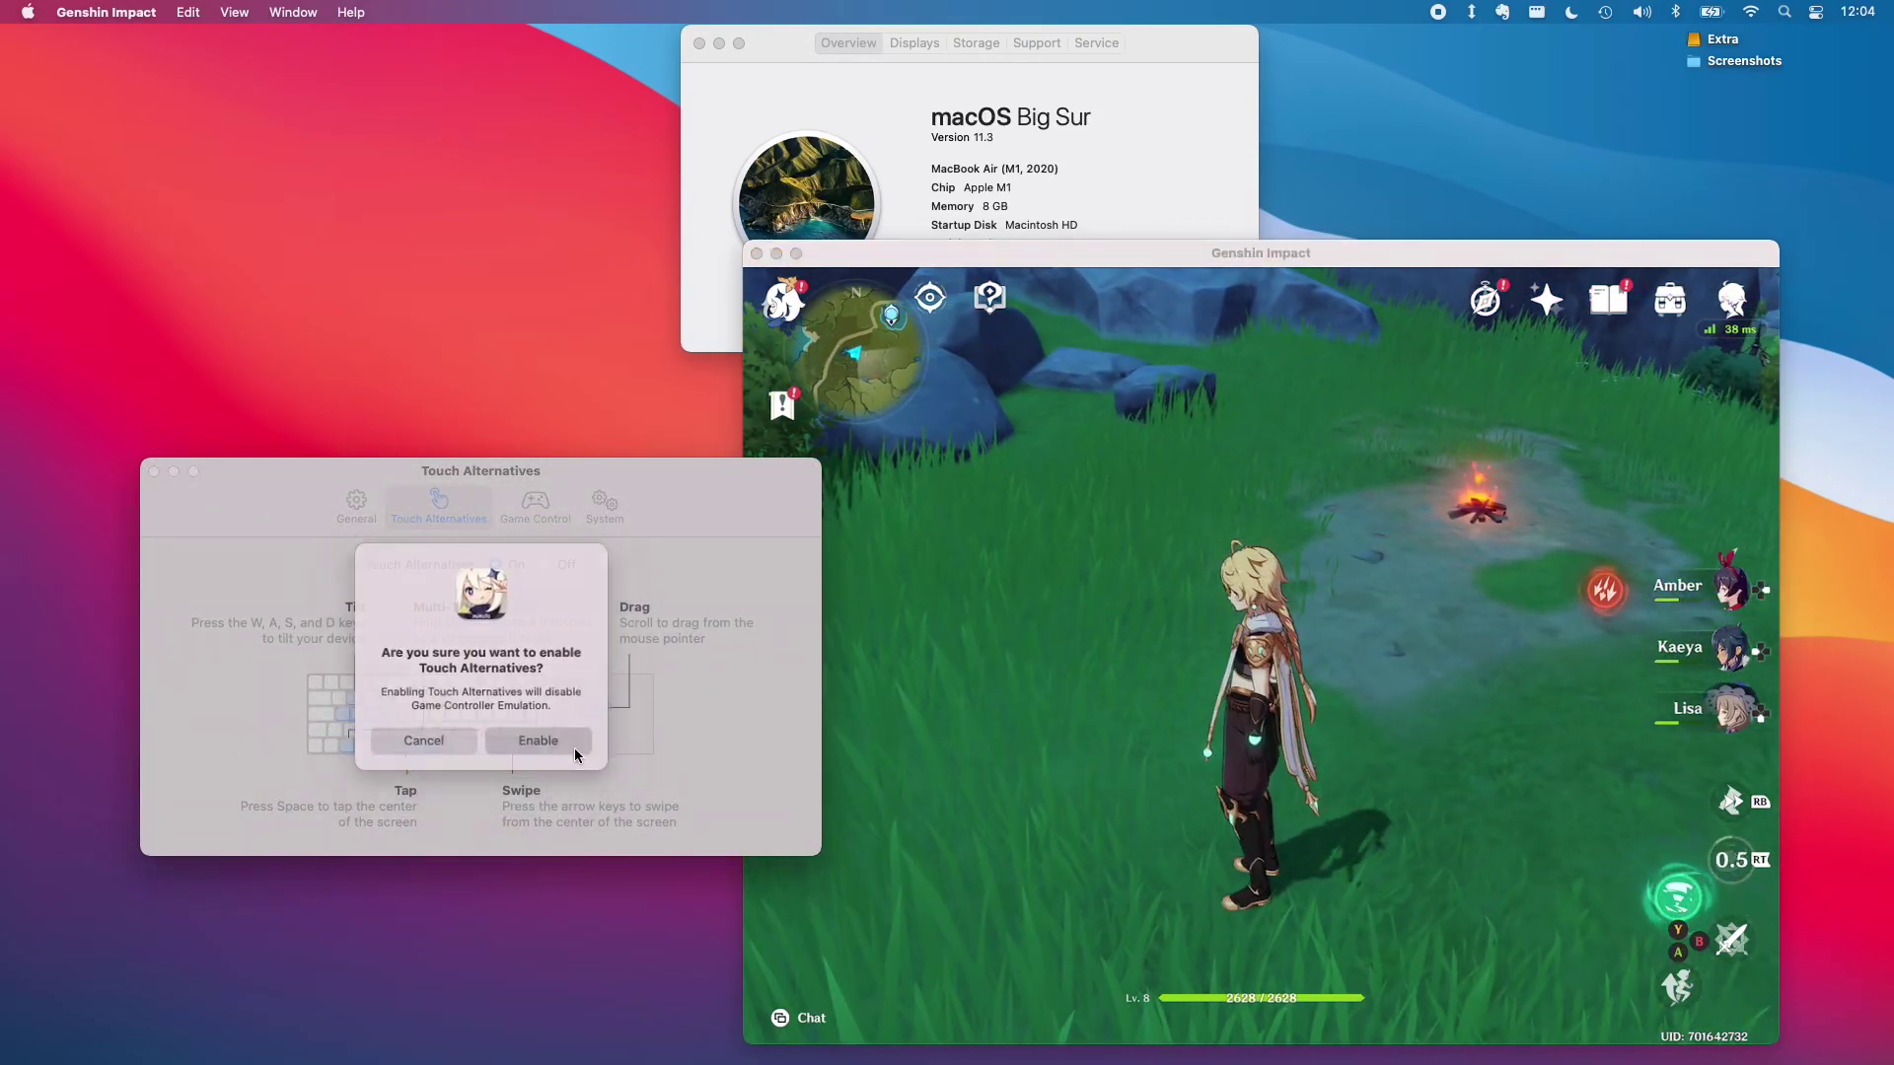
click(1183, 618)
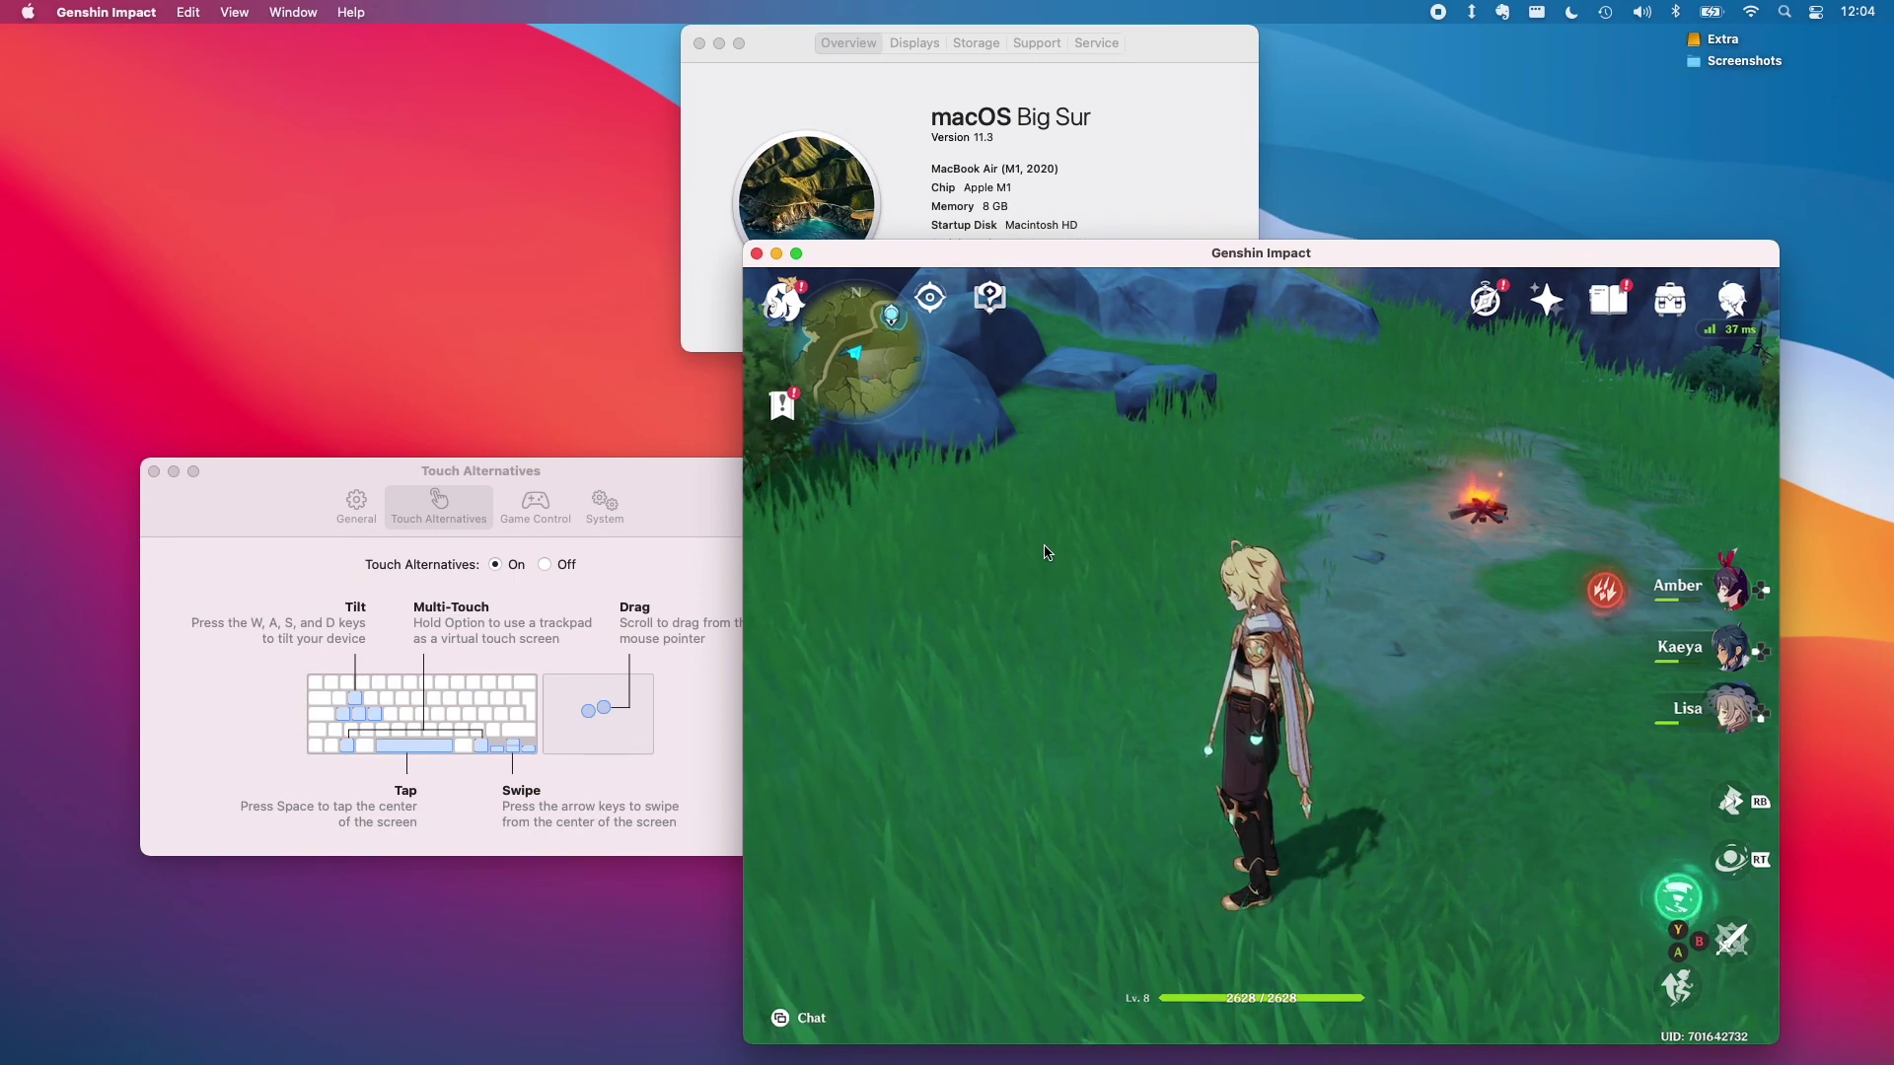
click(1016, 522)
From the Paimon menu, open Settings > Controls and bring up the Control Type choices
key(Escape)
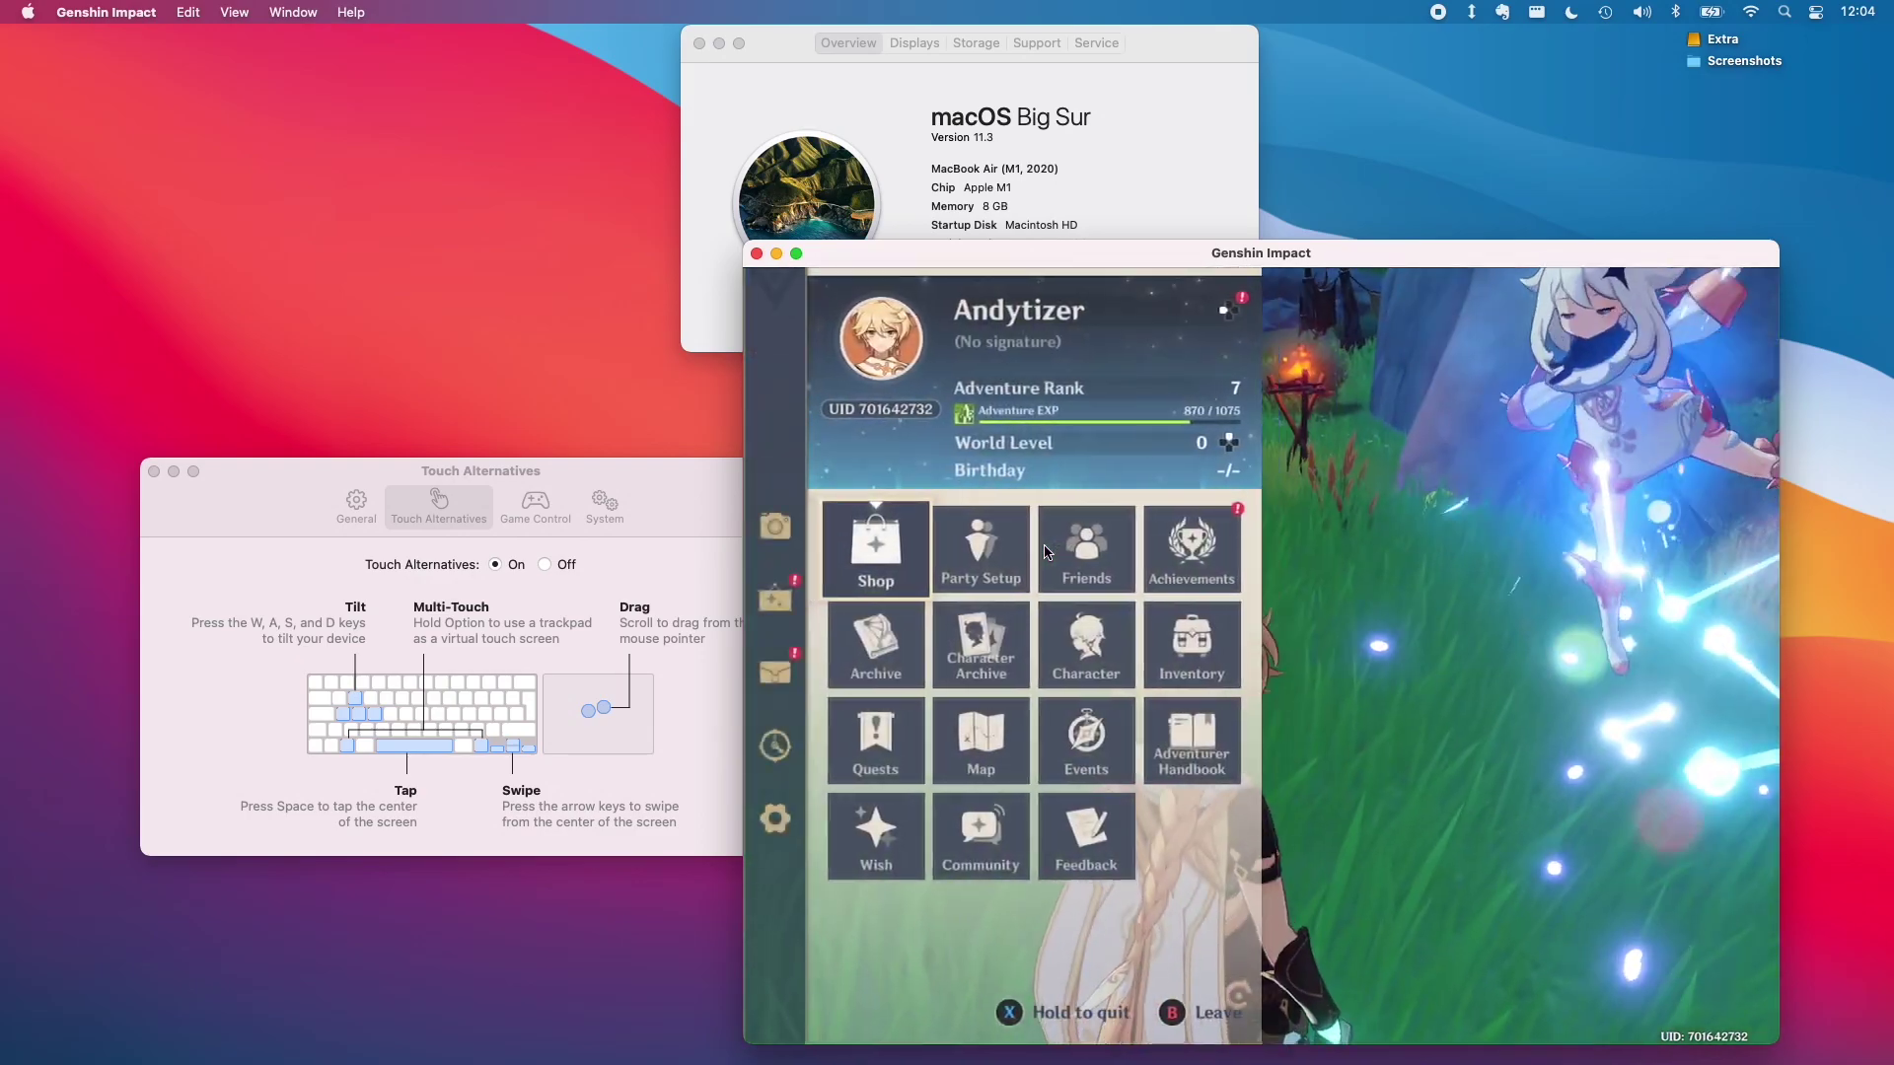
key(Left)
key(Down)
key(Down)
key(Down)
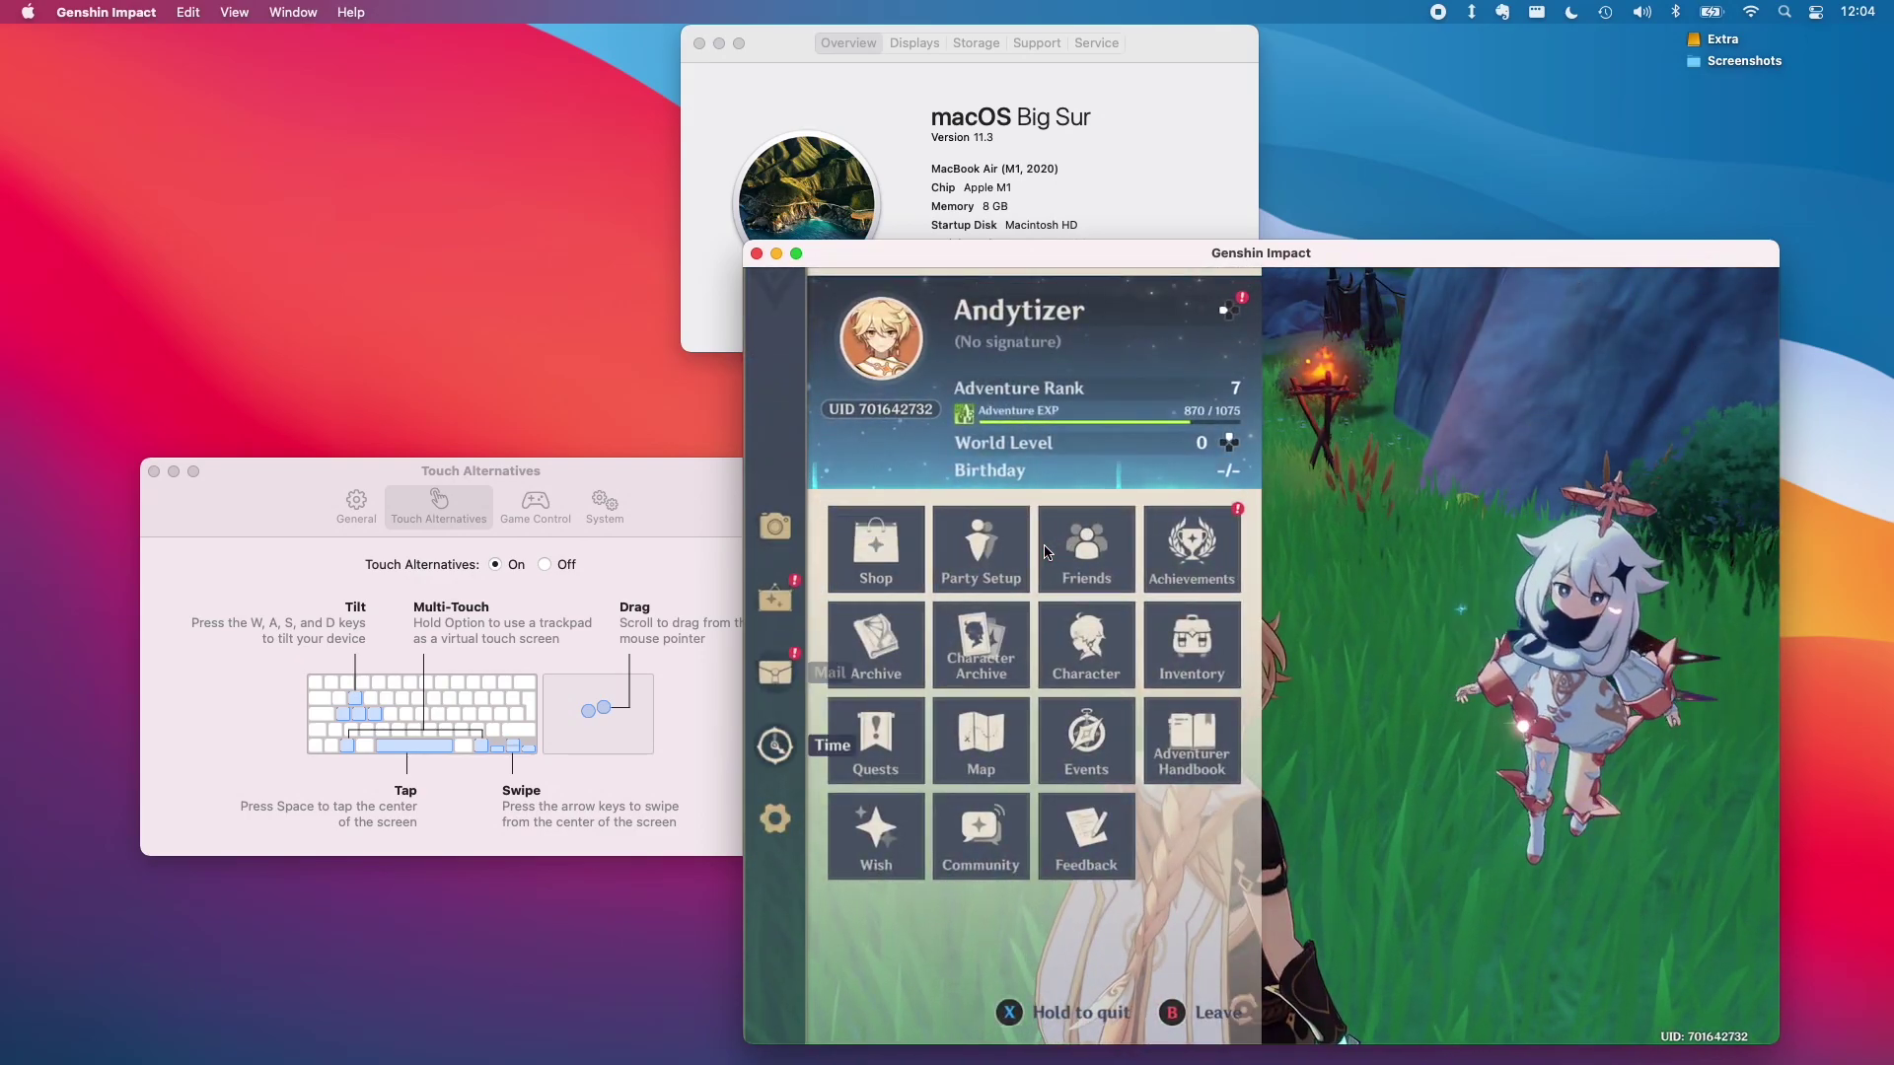
key(Down)
key(Return)
key(Down)
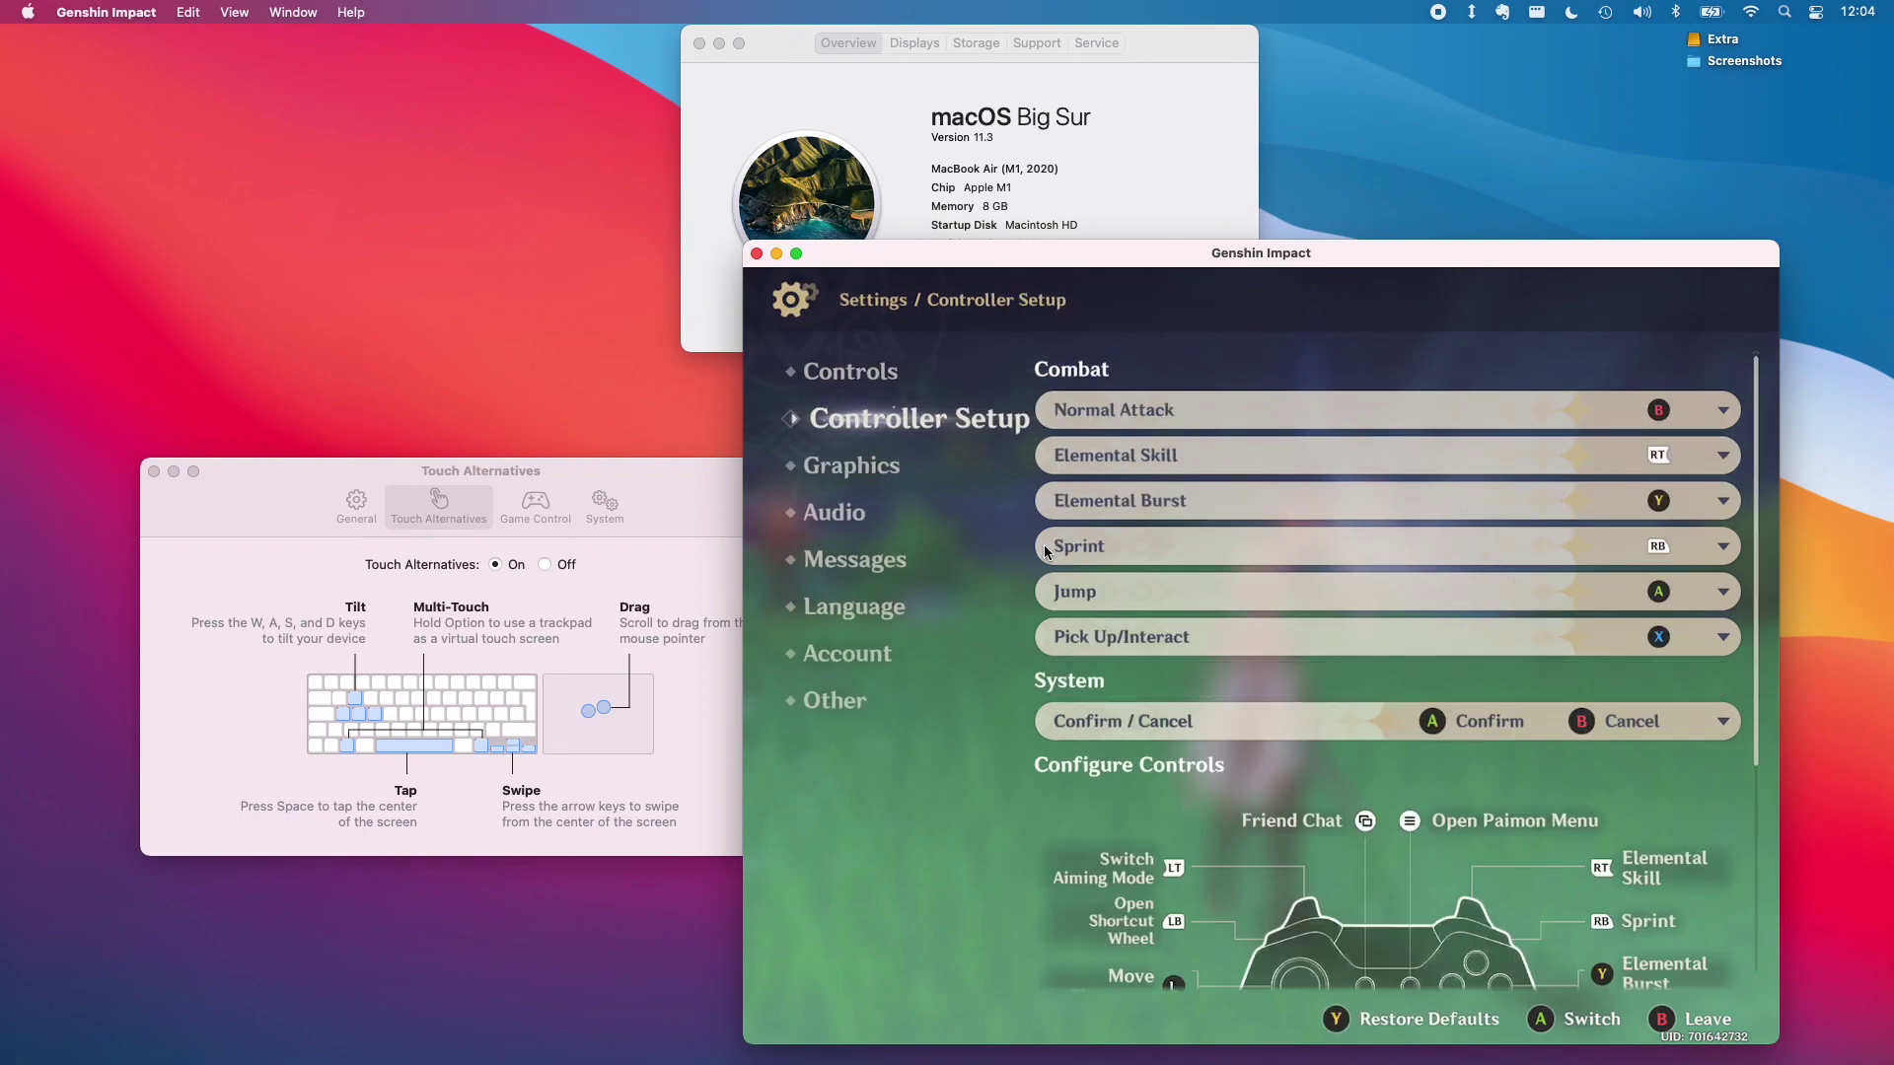
key(Up)
key(Right)
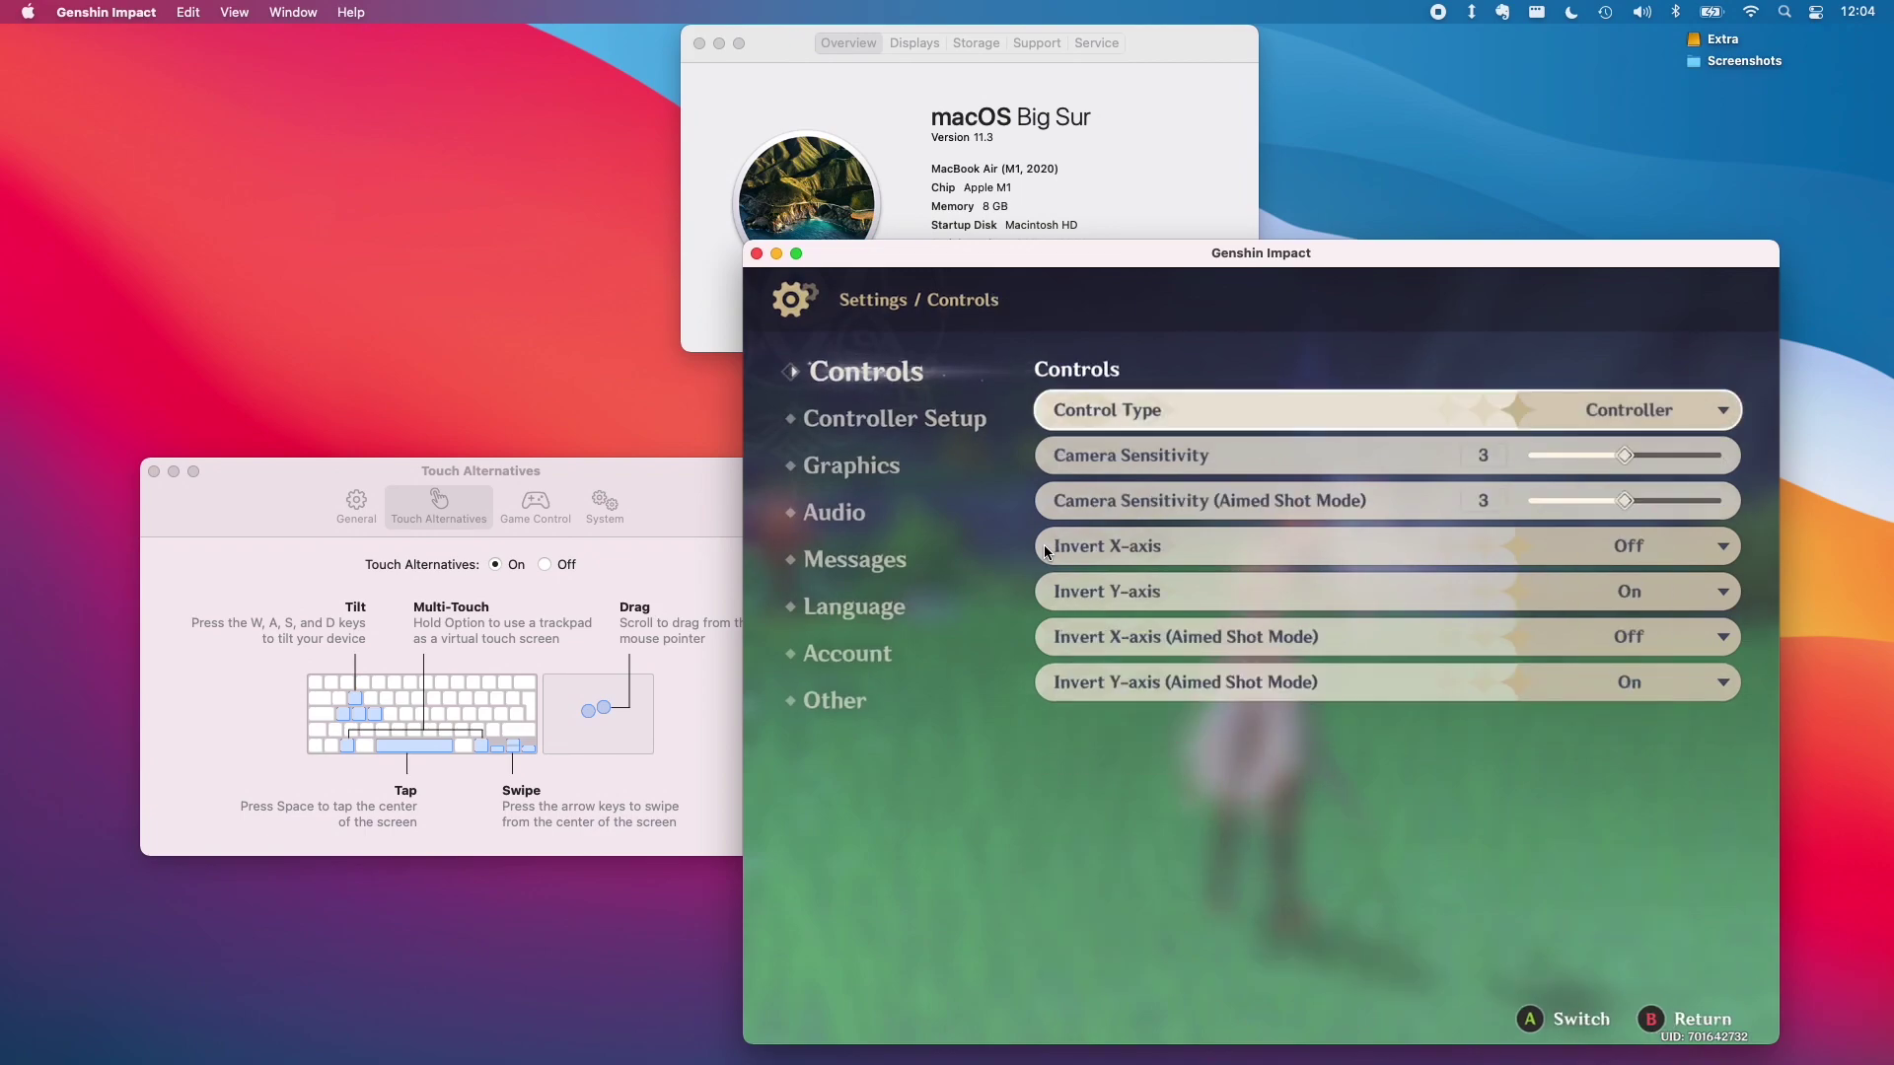
key(Return)
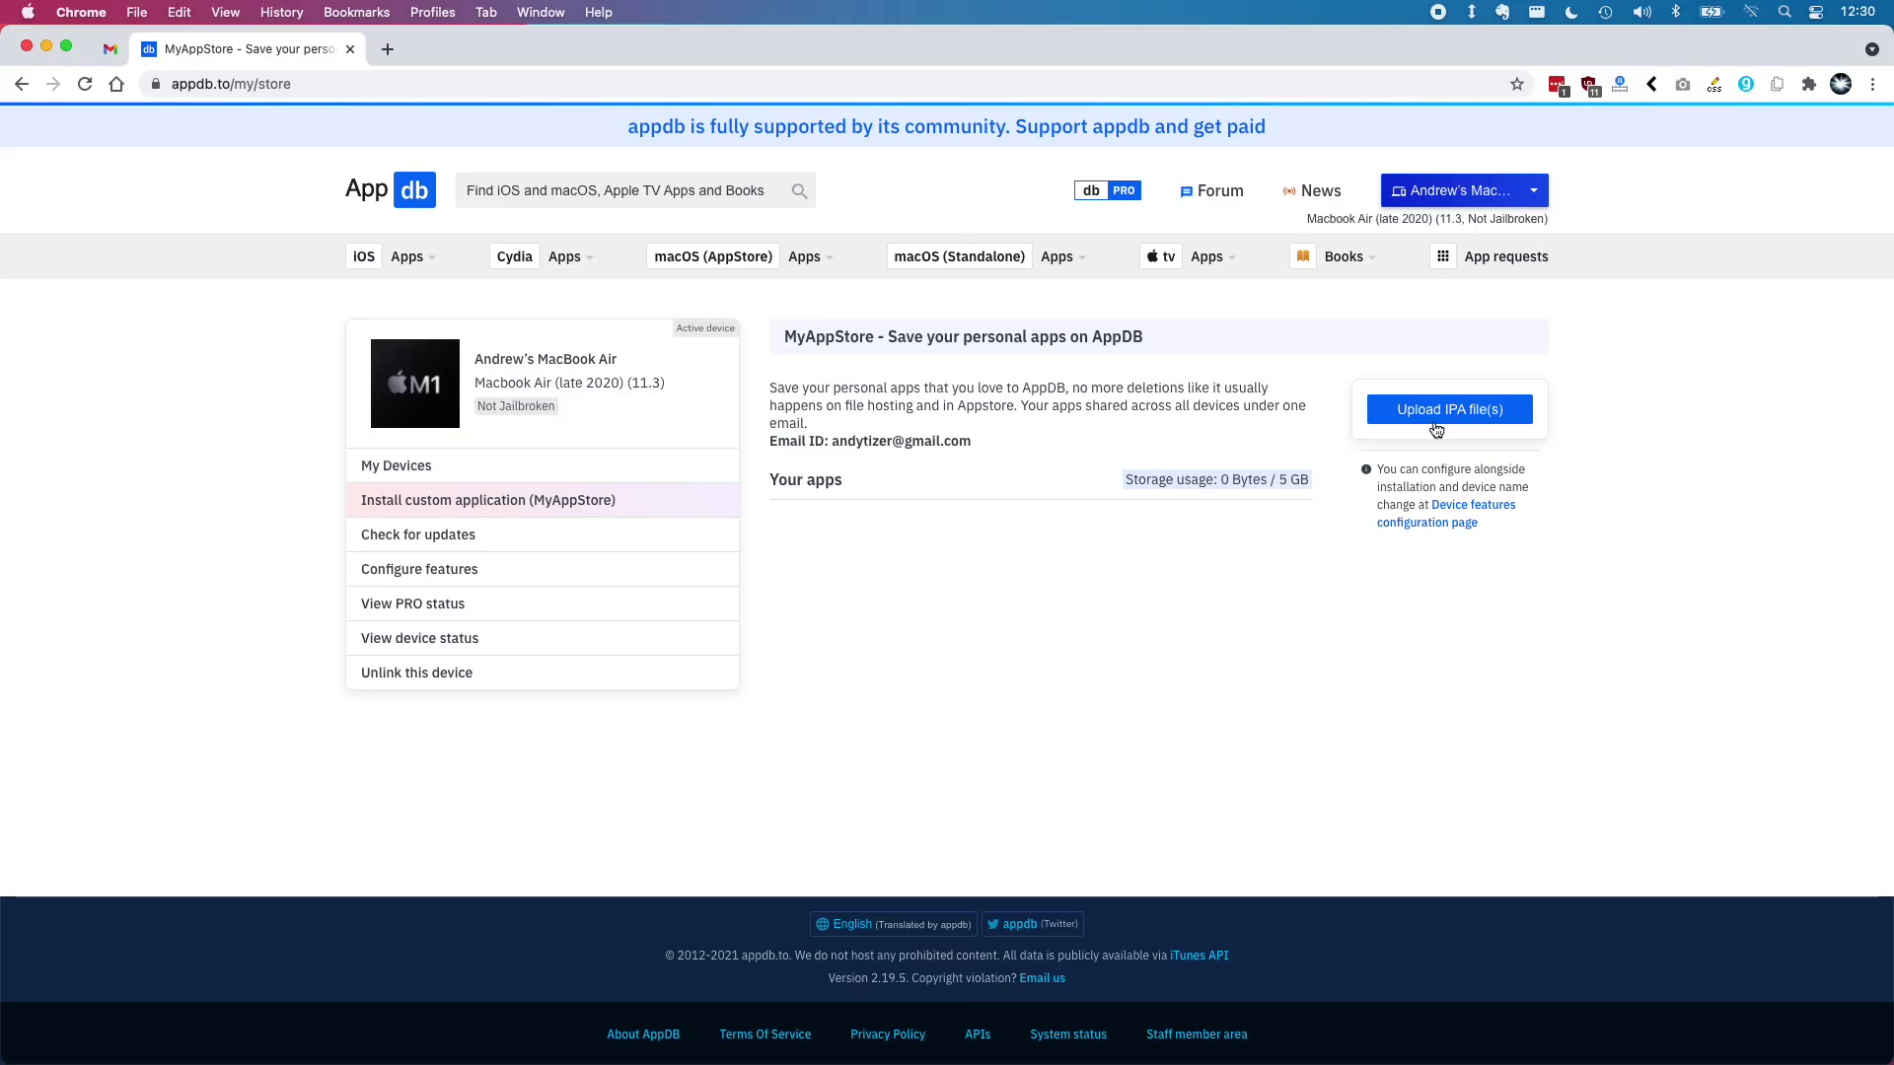
Choose Genshin Impact 1.4.0.ipa from Downloads for upload to MyAppStore
click(1436, 429)
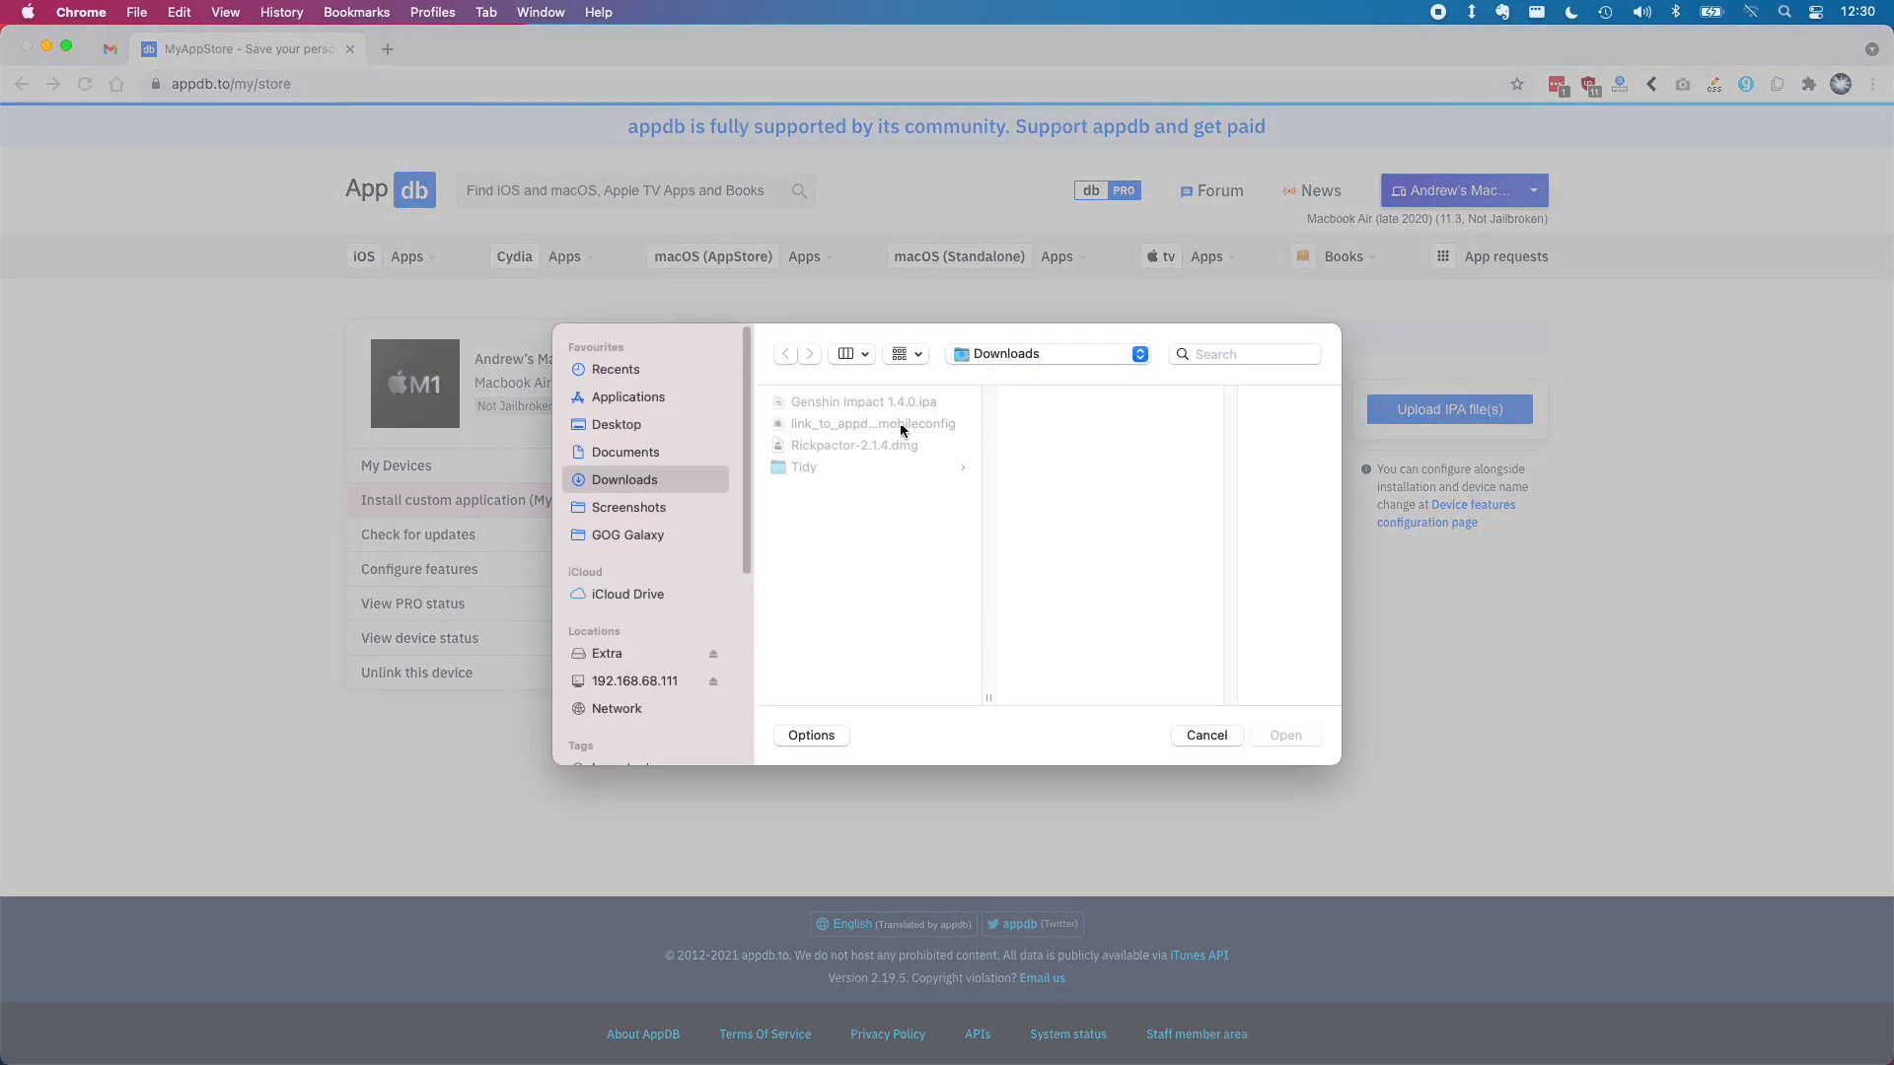
click(829, 404)
key(Return)
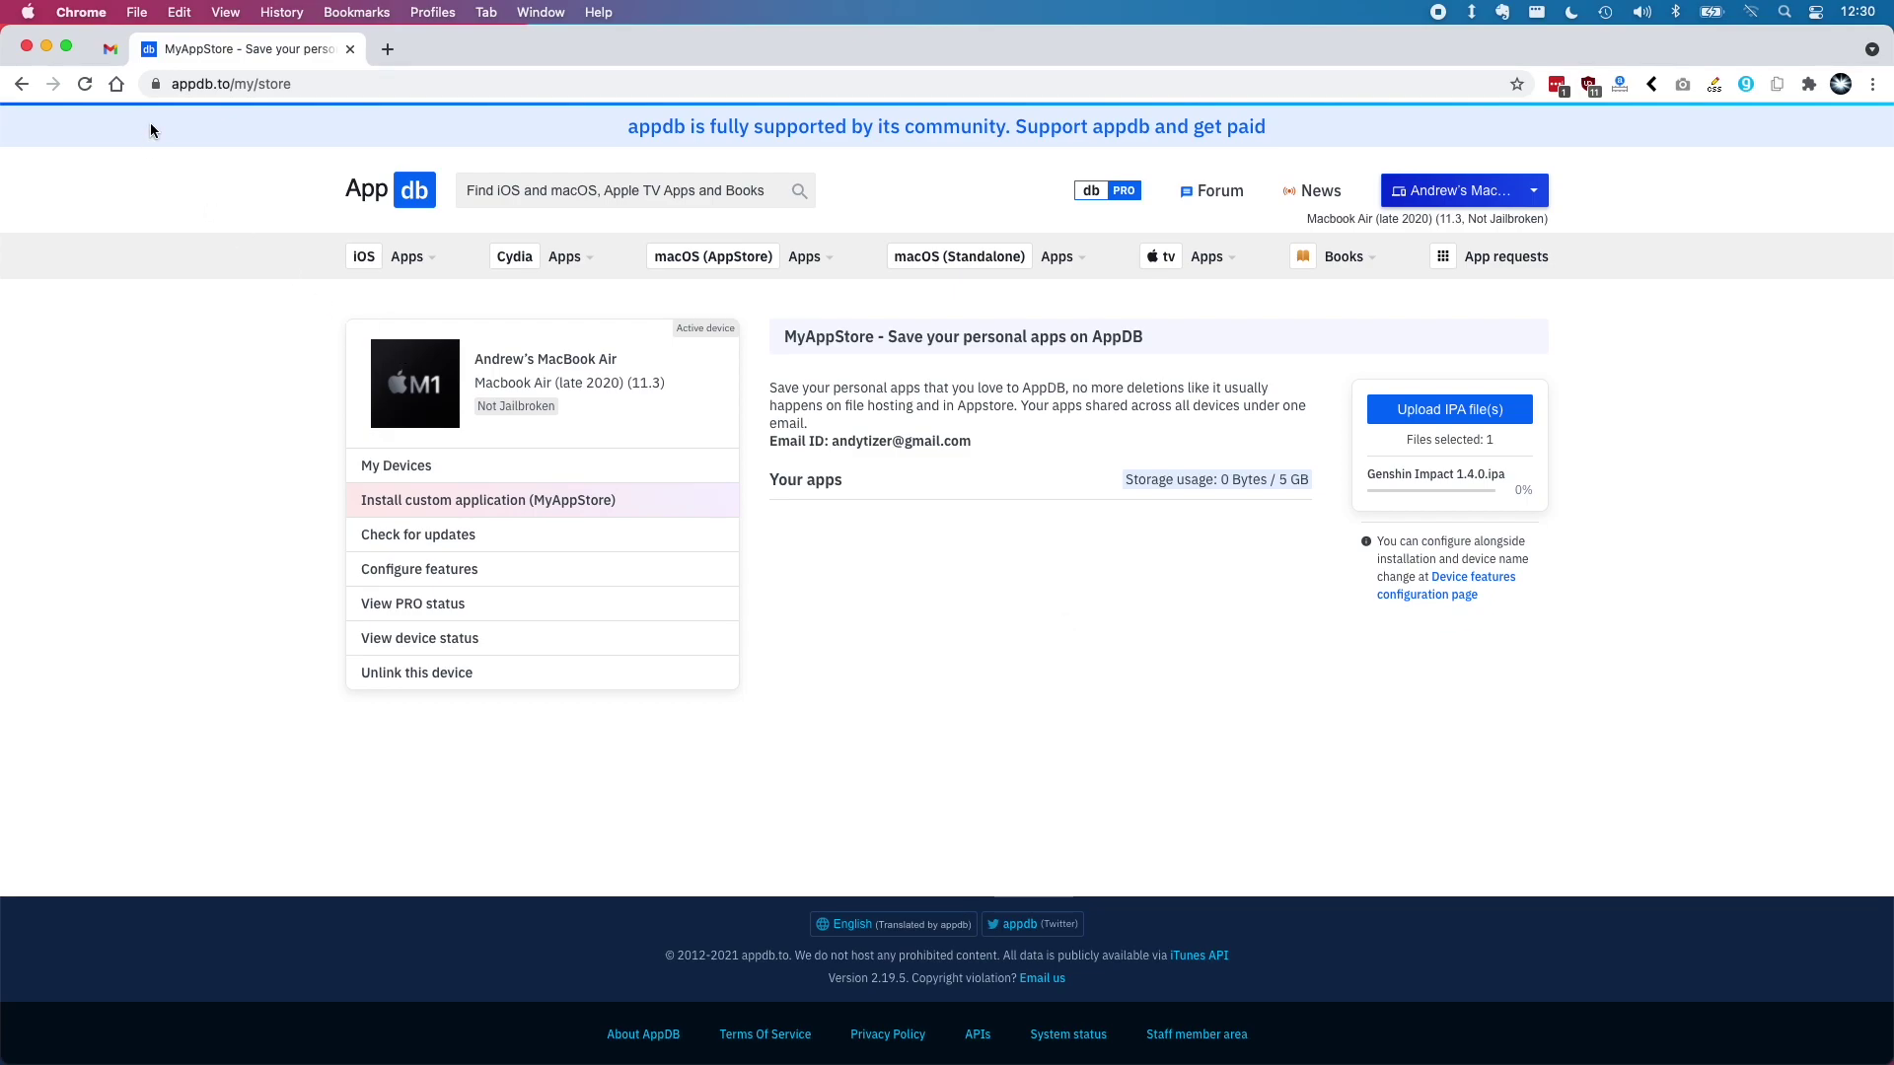
Follow appdb's unlink instructions and remove the appdb Device Link profile in System Preferences > Profiles
click(92, 81)
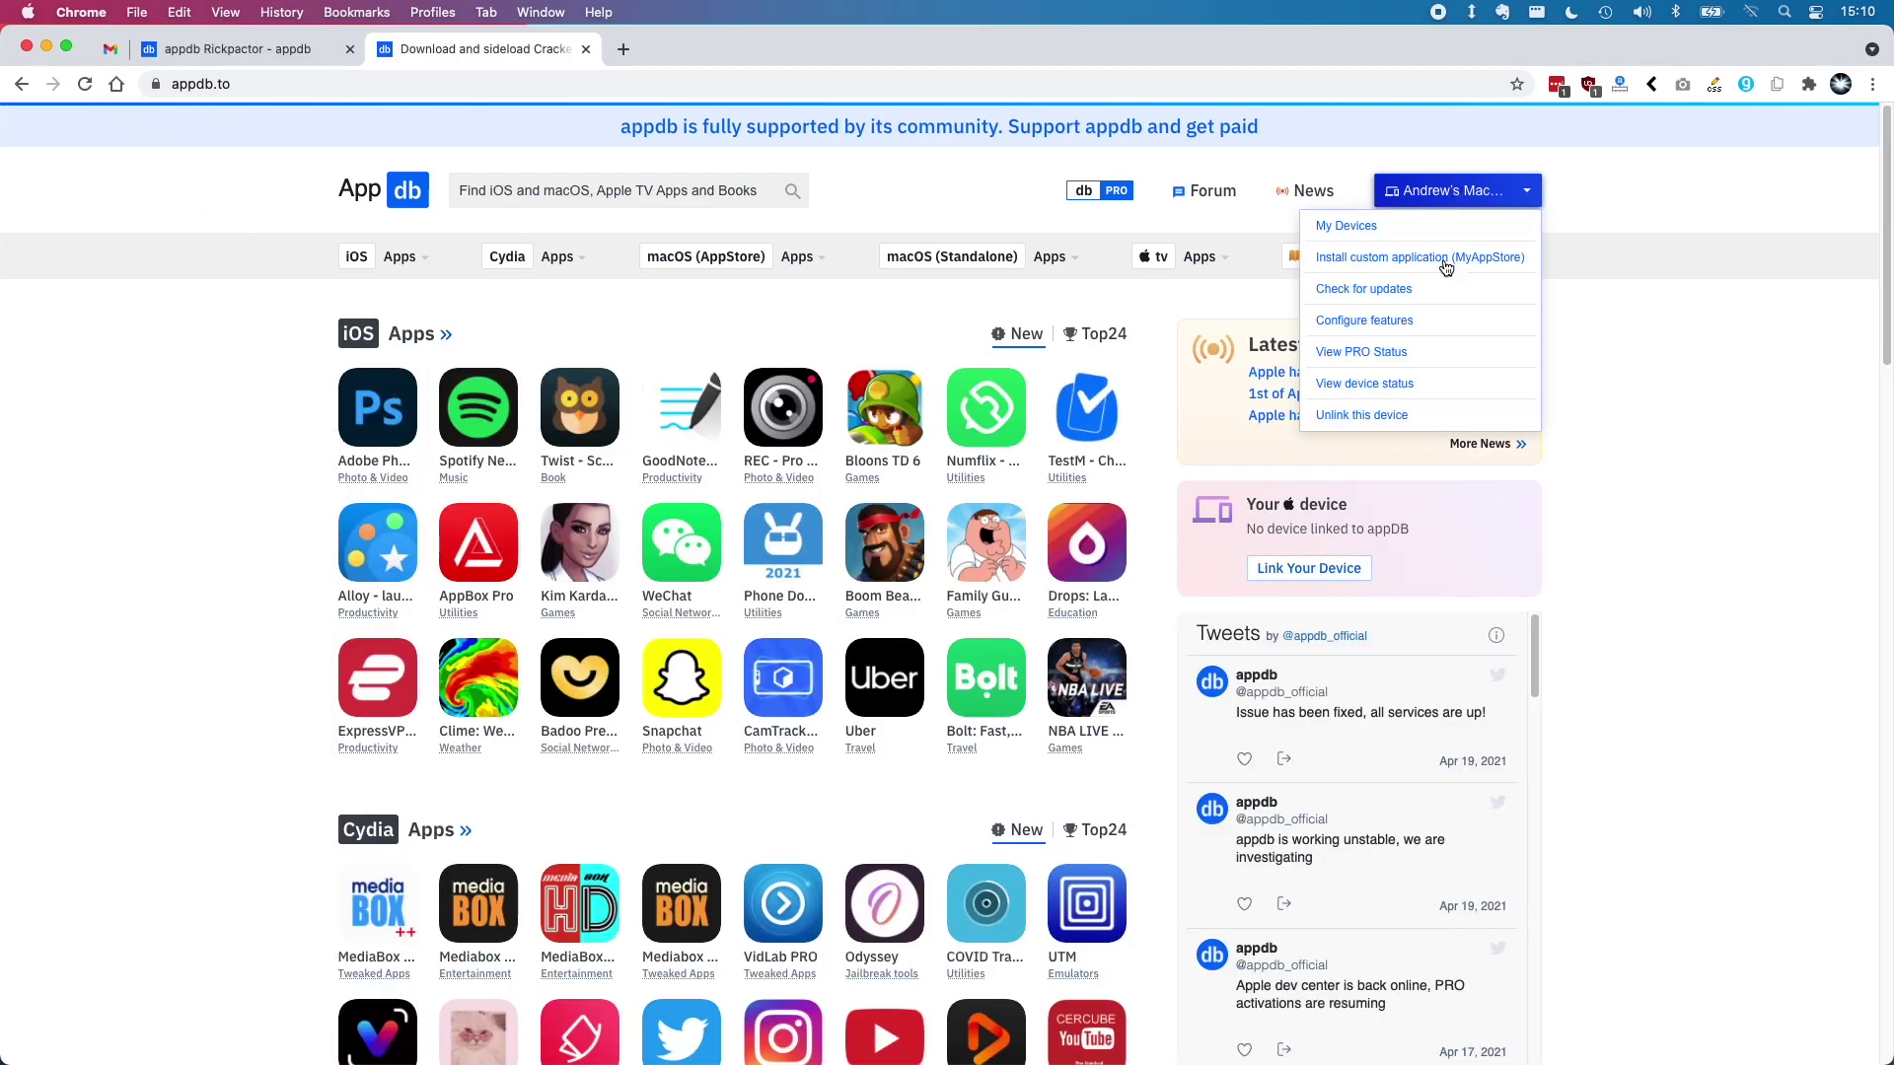
click(1396, 418)
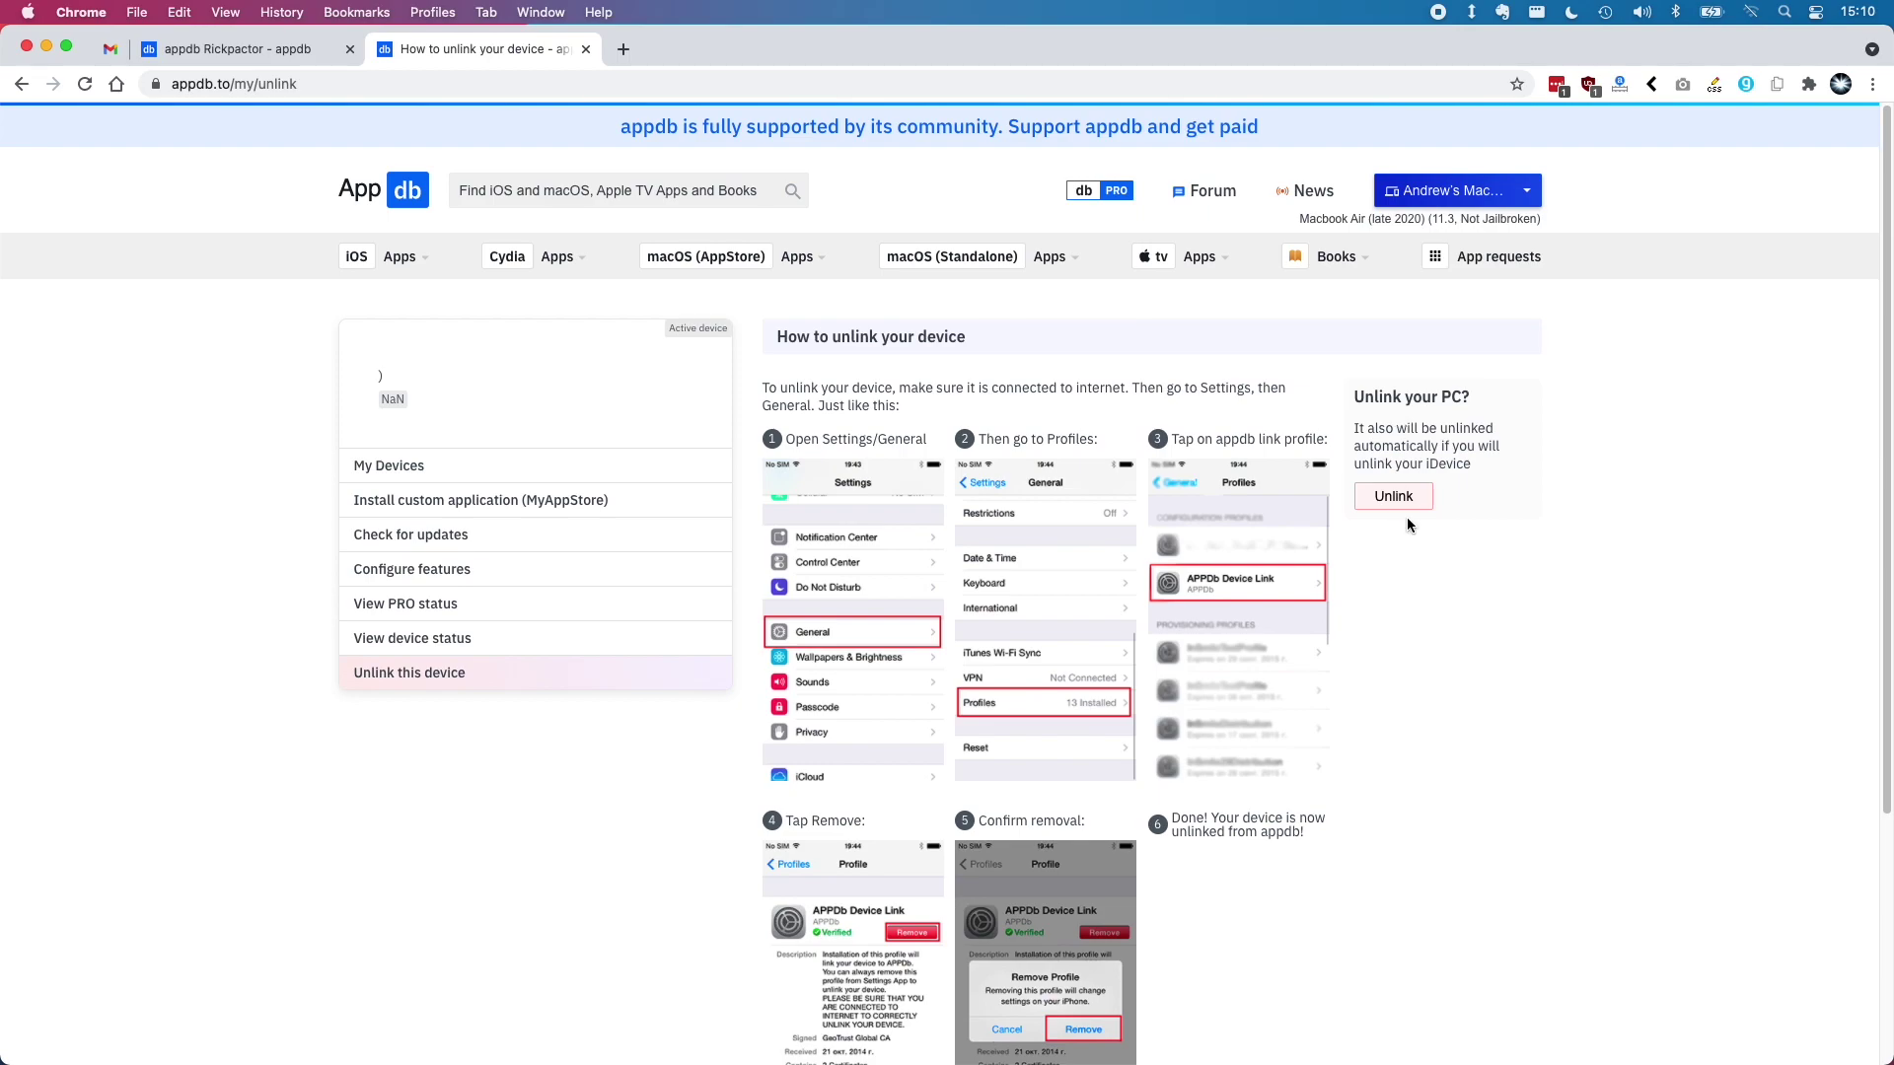
click(27, 11)
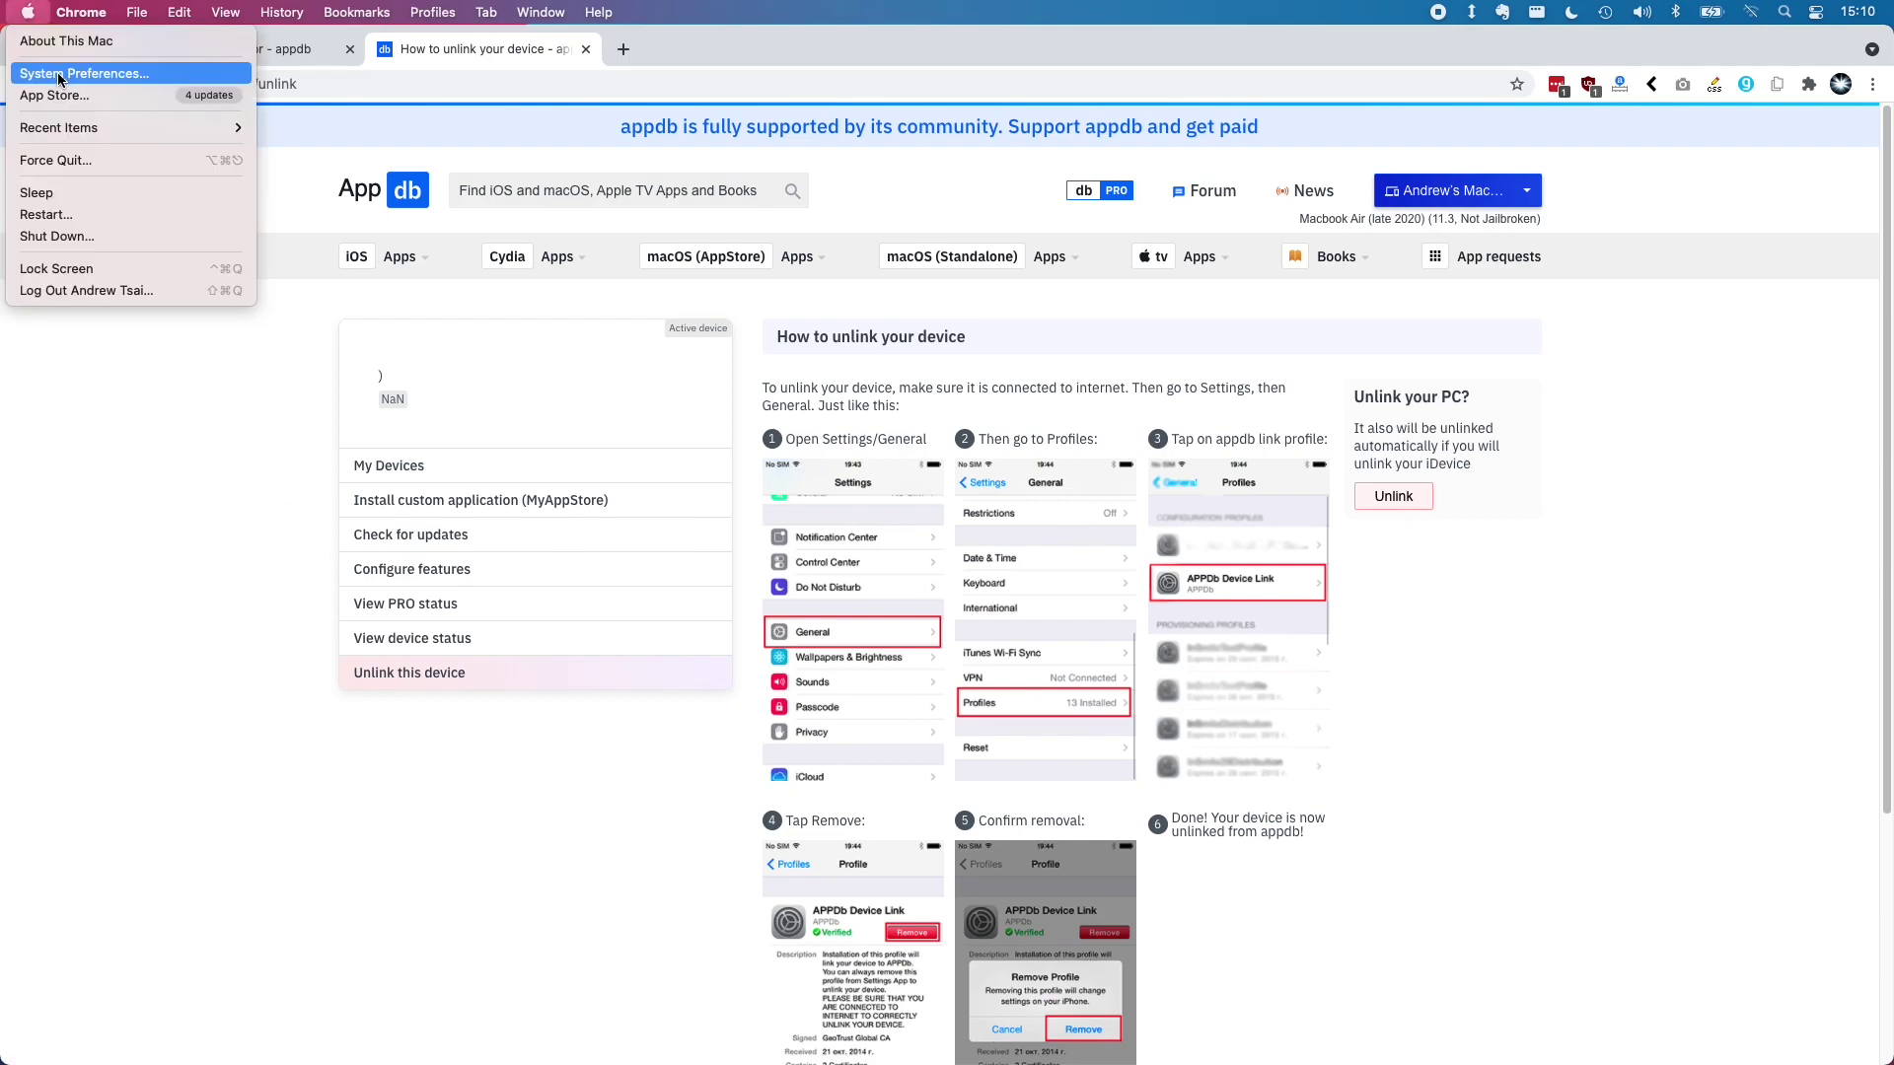
click(57, 75)
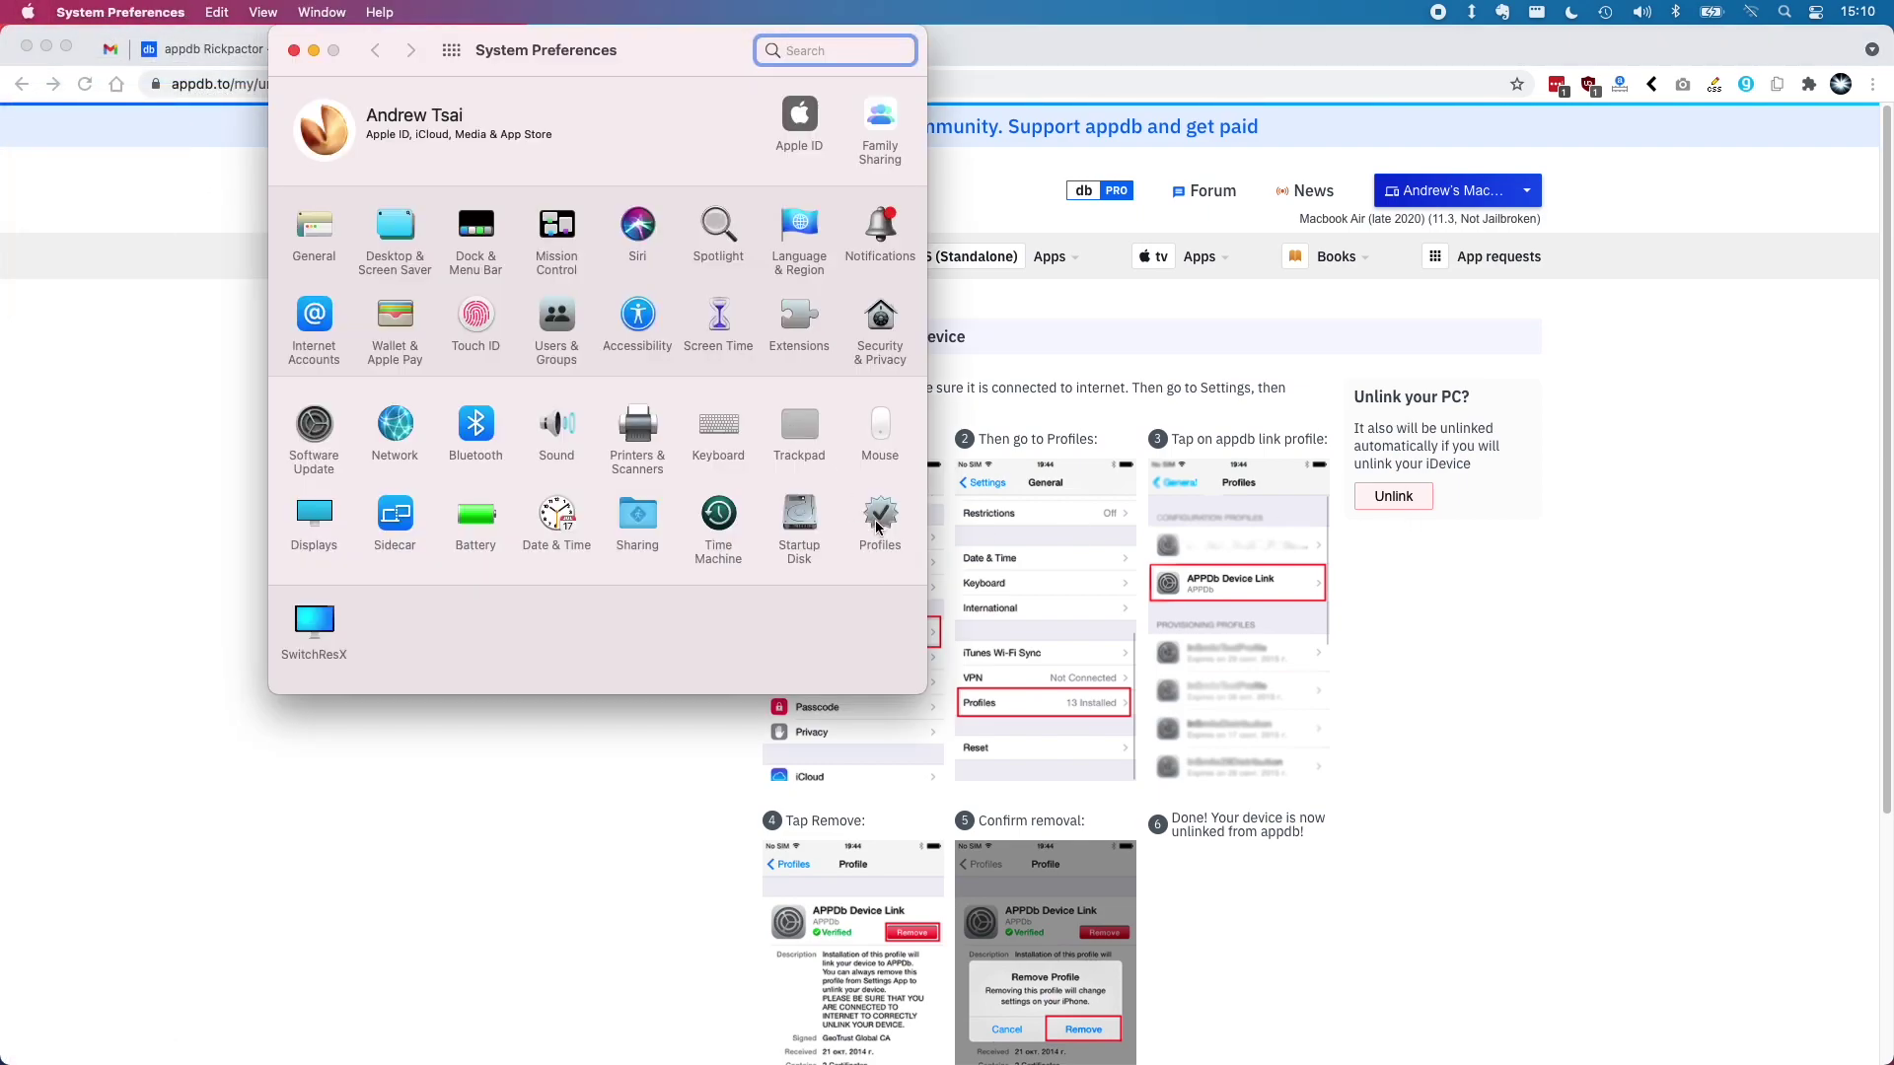
click(878, 528)
click(361, 198)
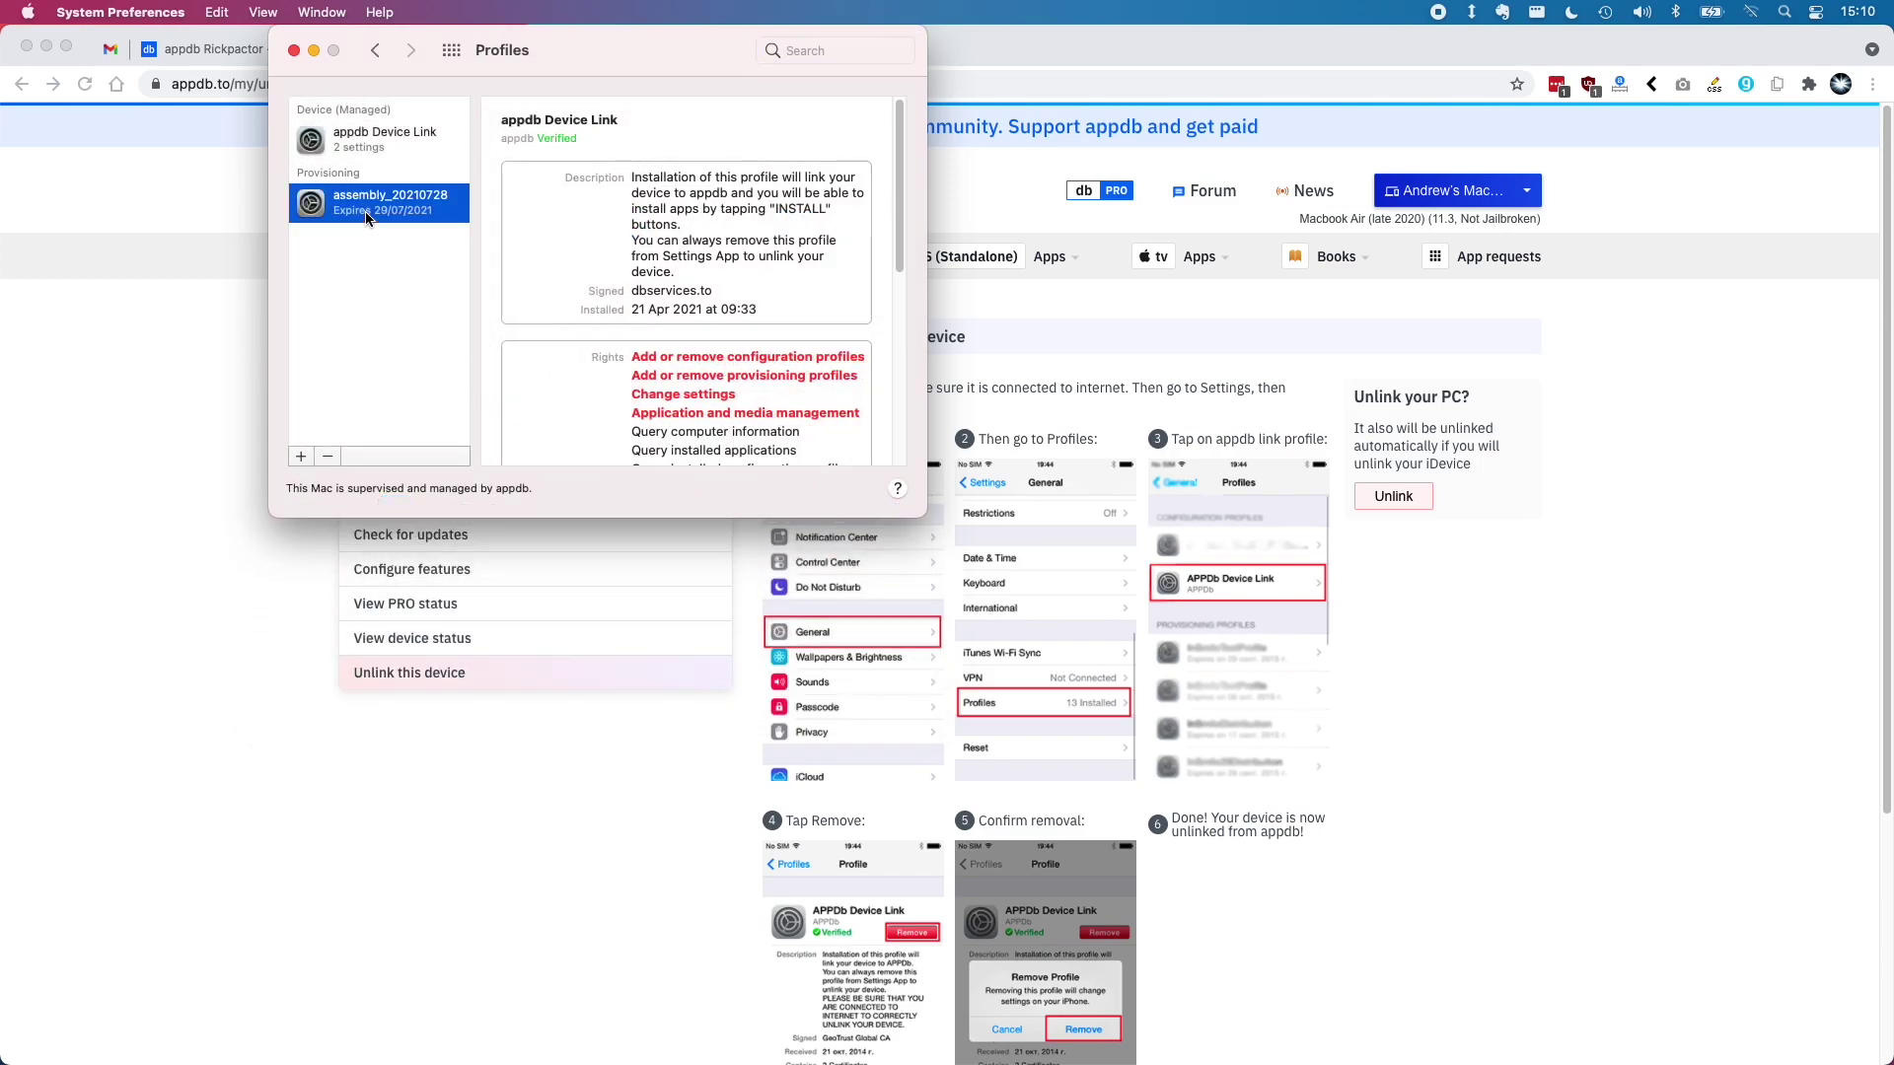
click(367, 140)
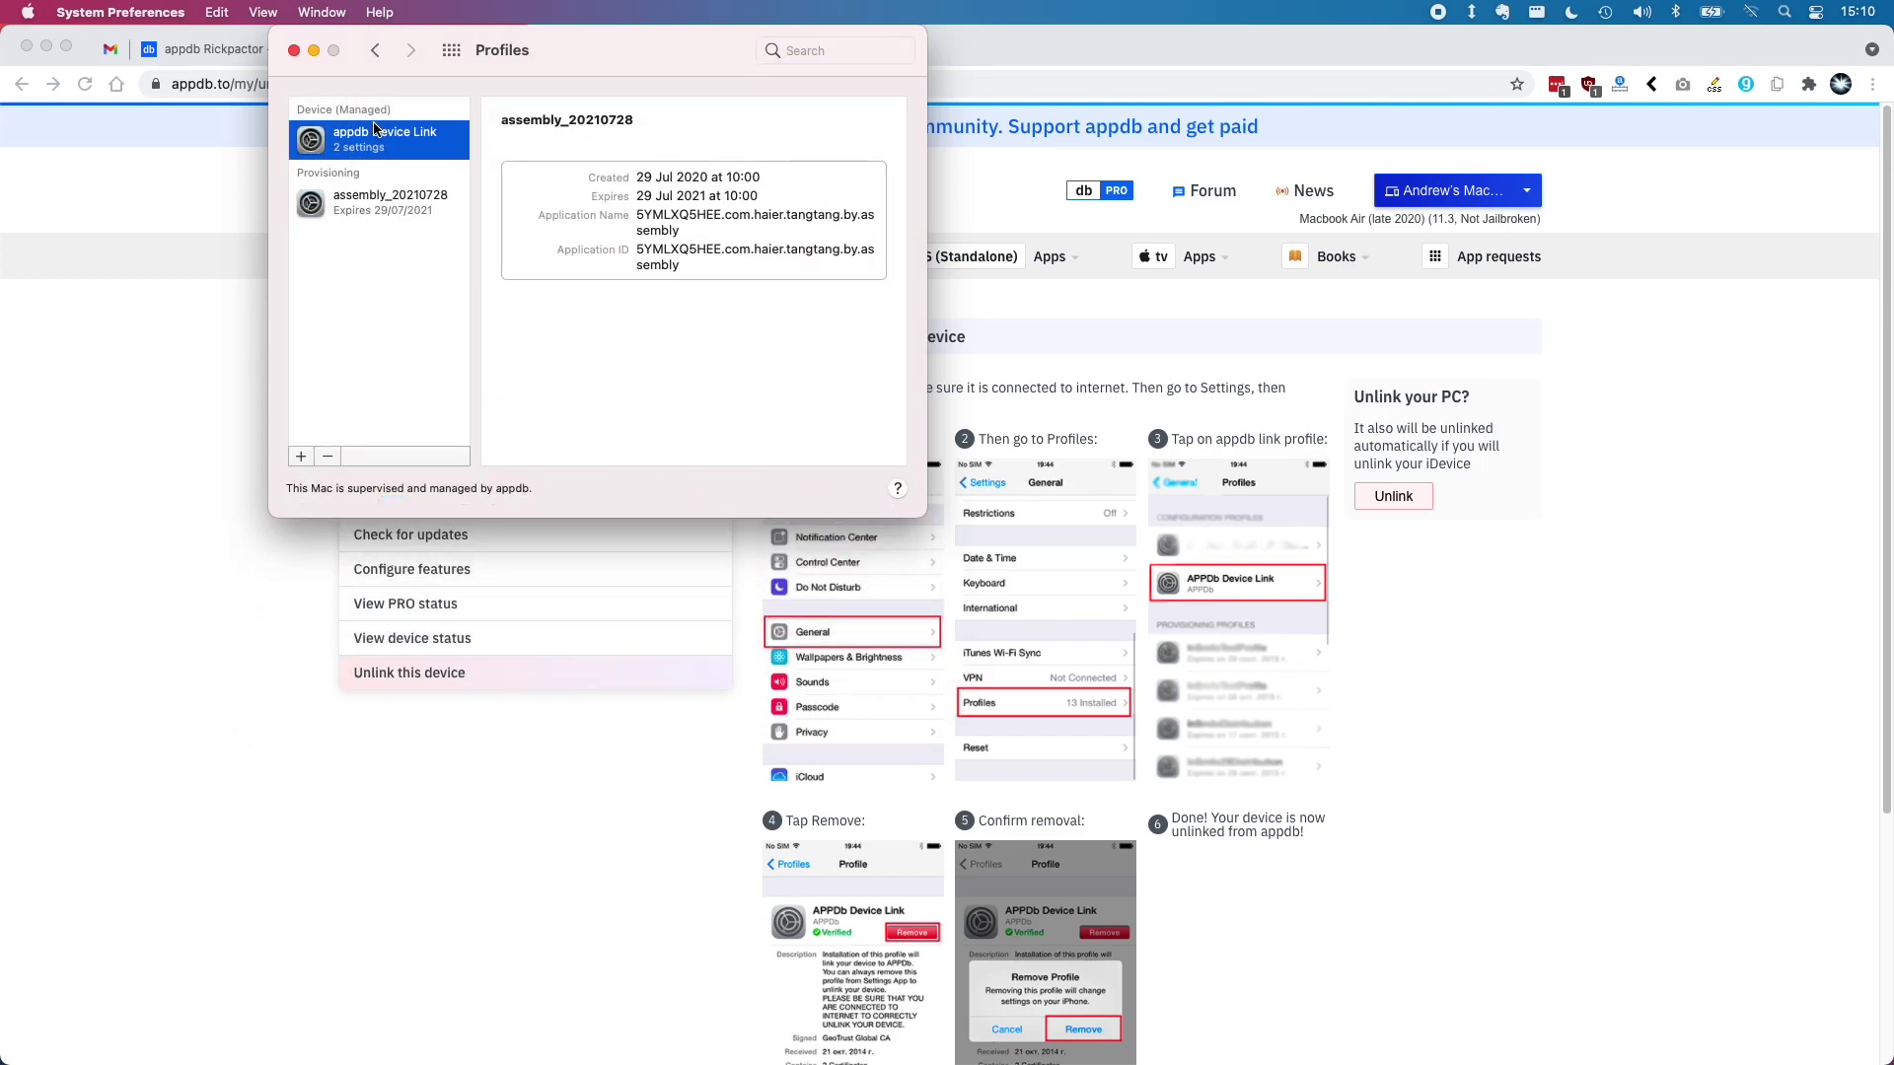
click(328, 456)
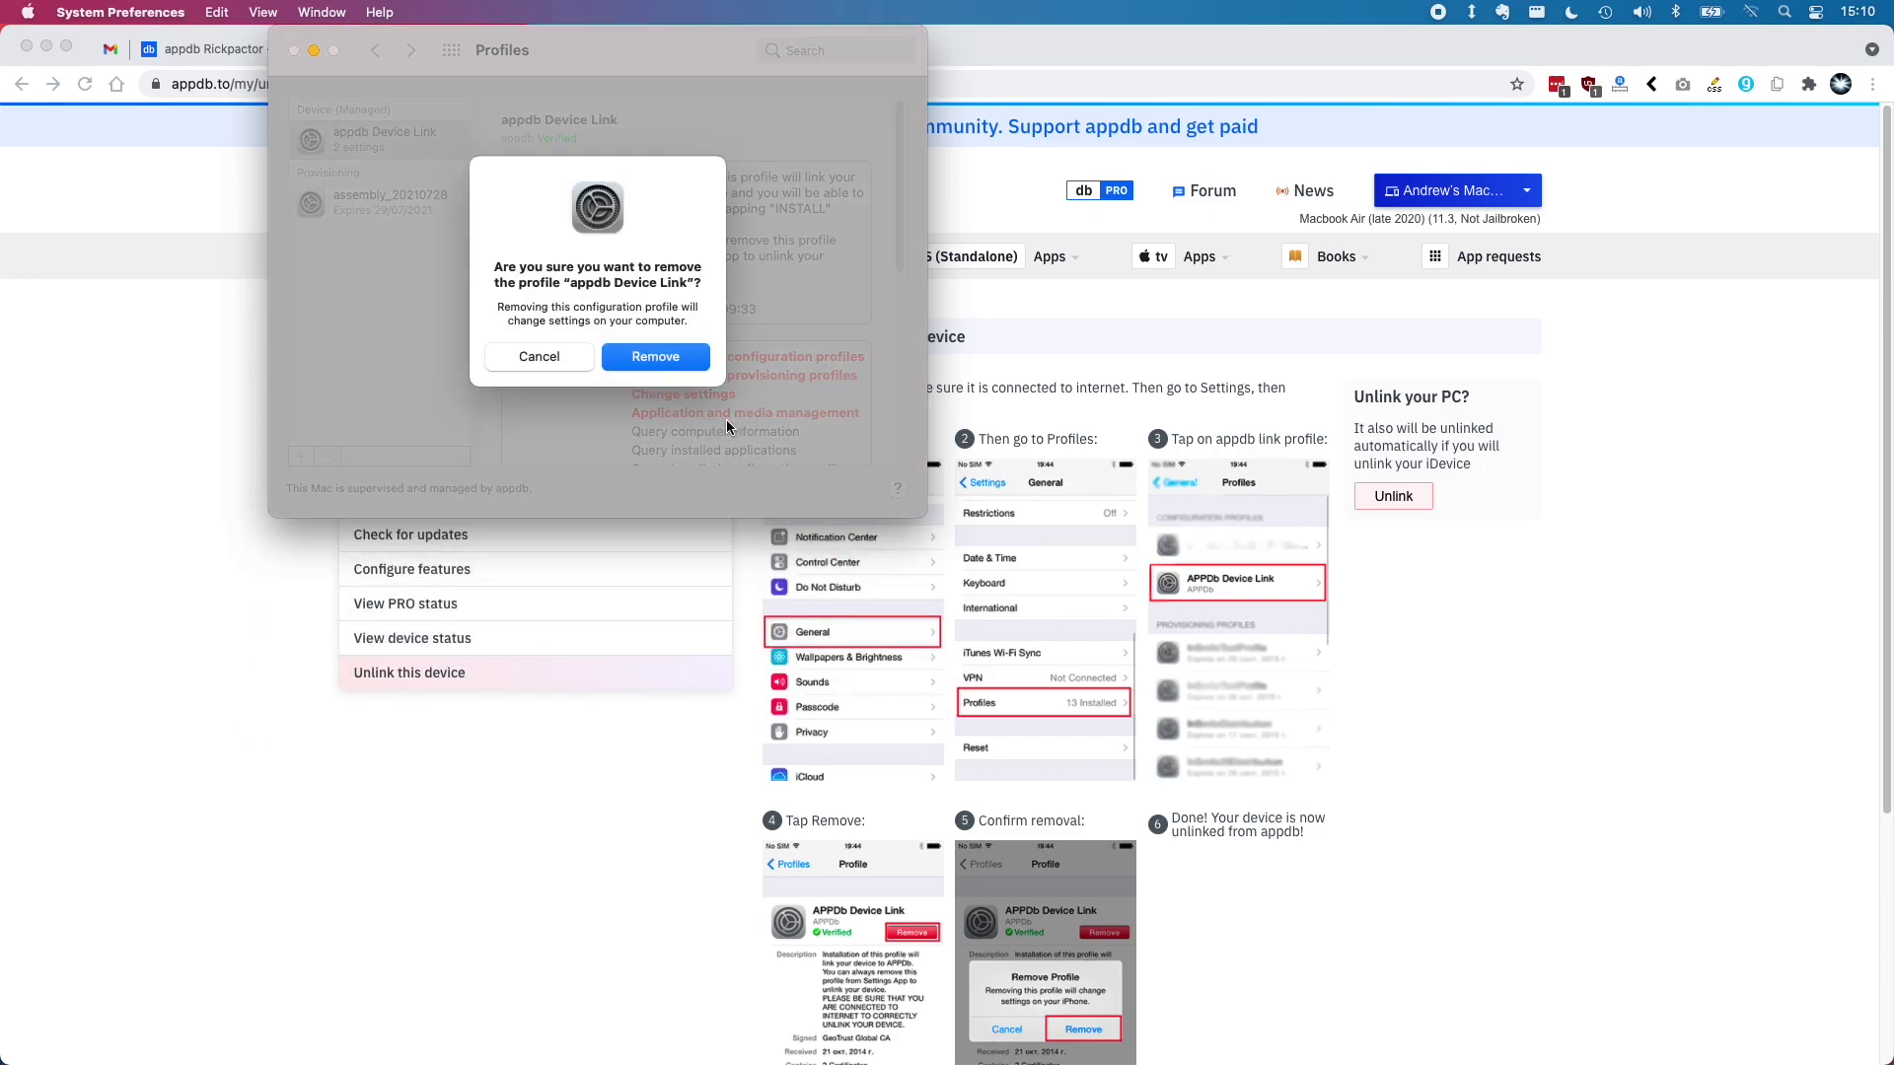
click(690, 372)
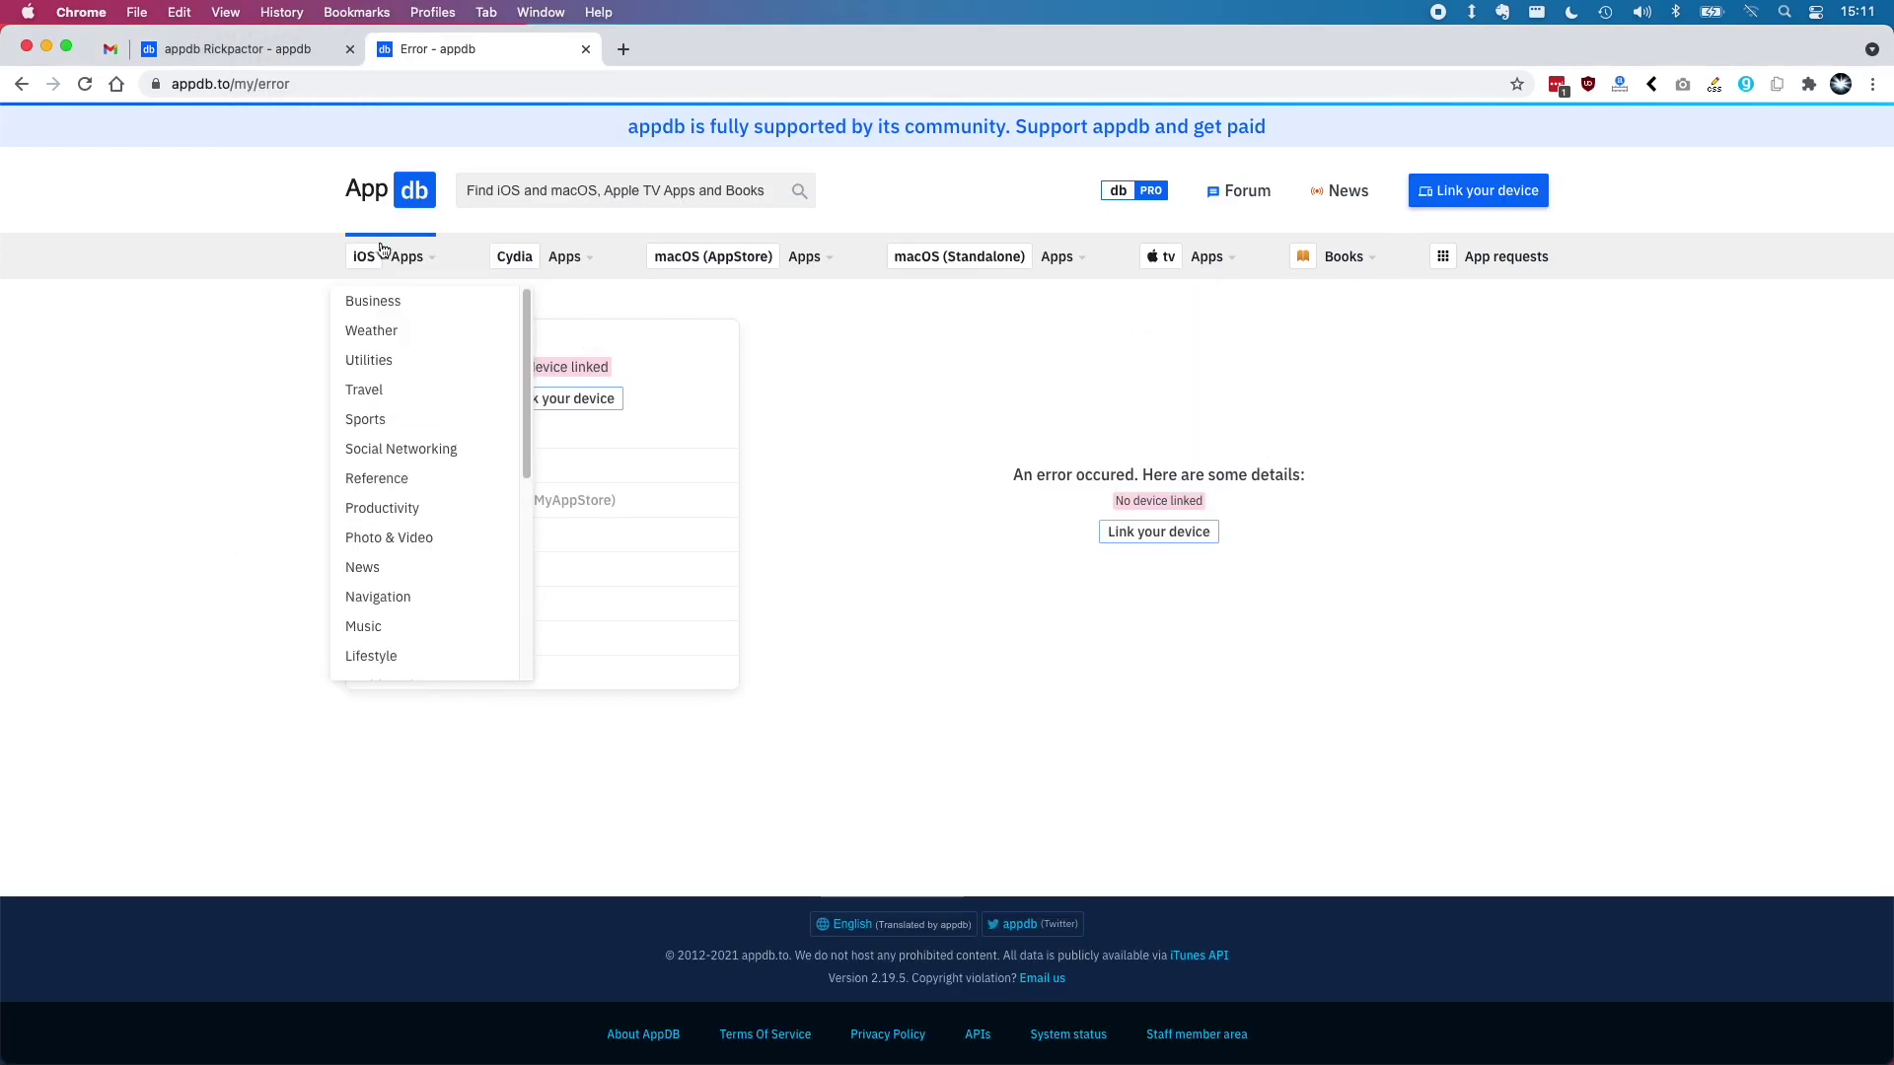
Return to the appdb home page
click(391, 190)
mouse_move(749, 259)
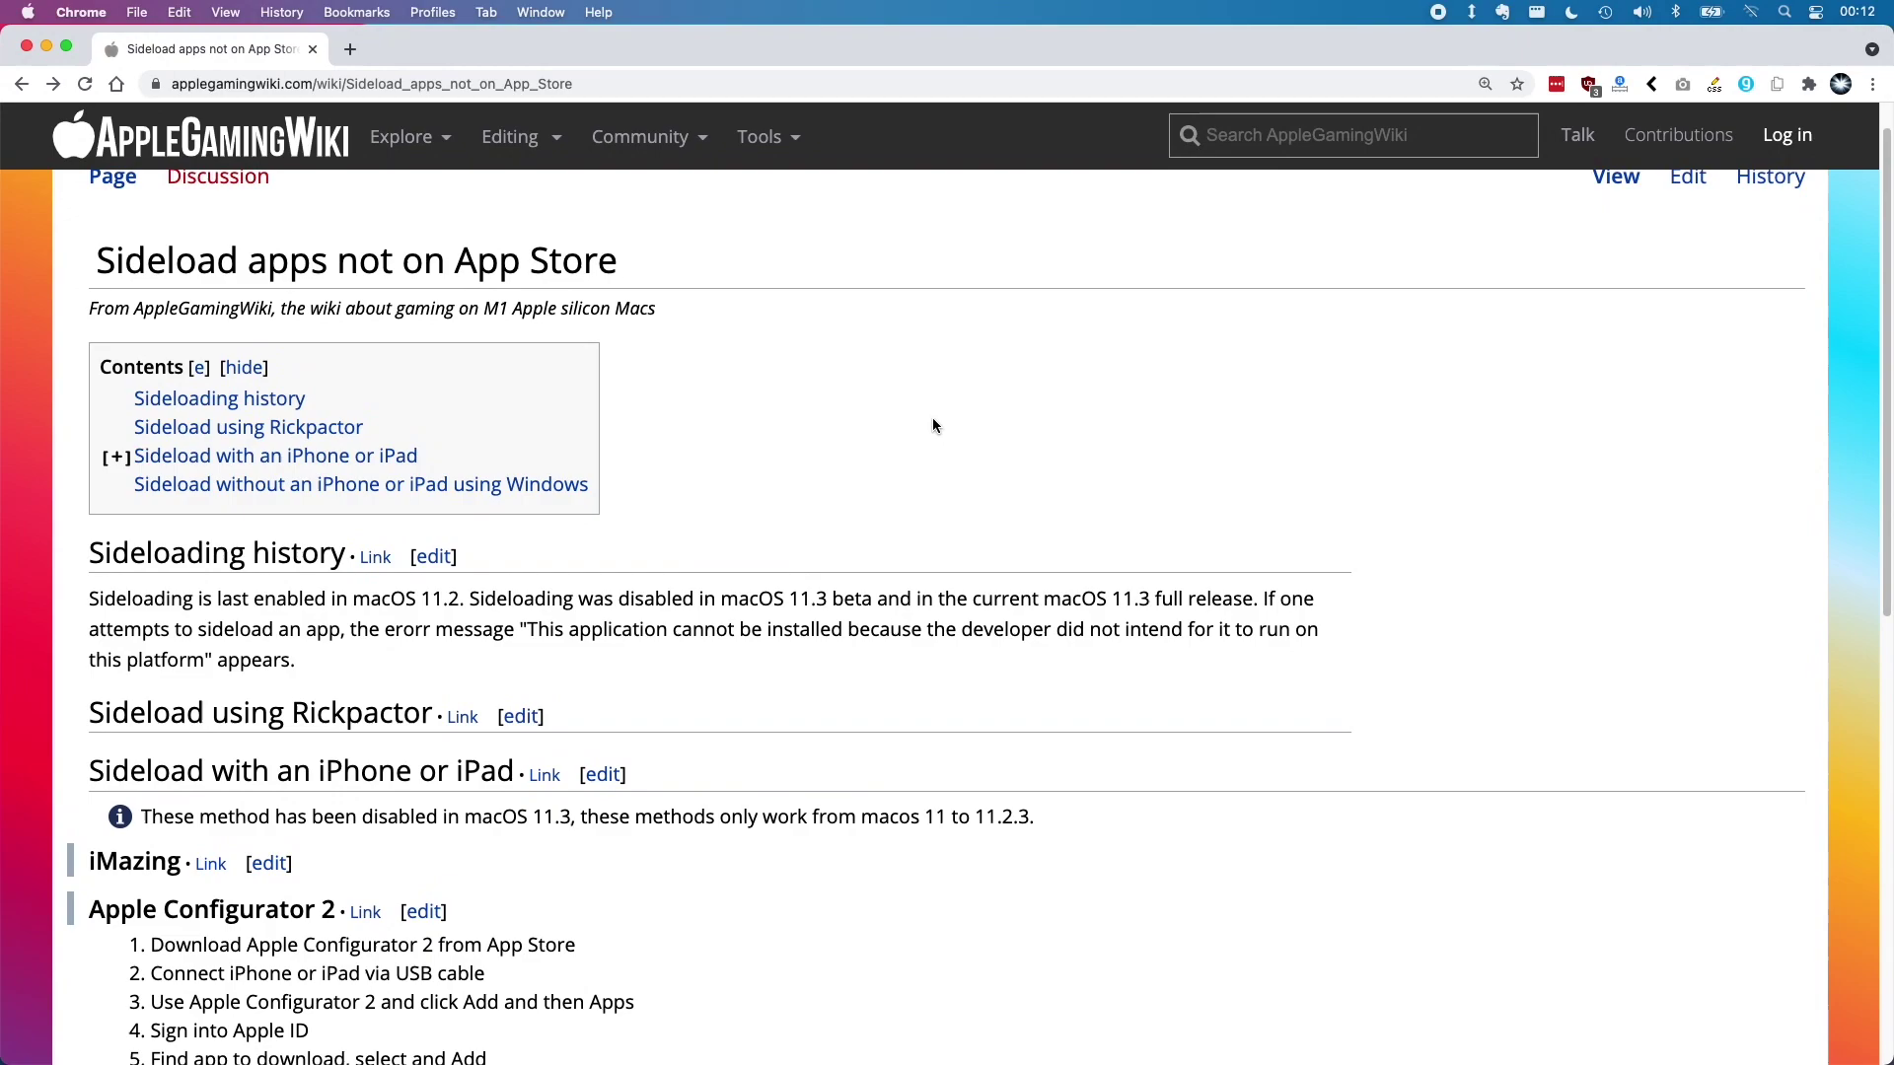
Open the AppleGamingWiki home page and scroll through its M1 game compatibility table
scroll(932, 417, down, 5)
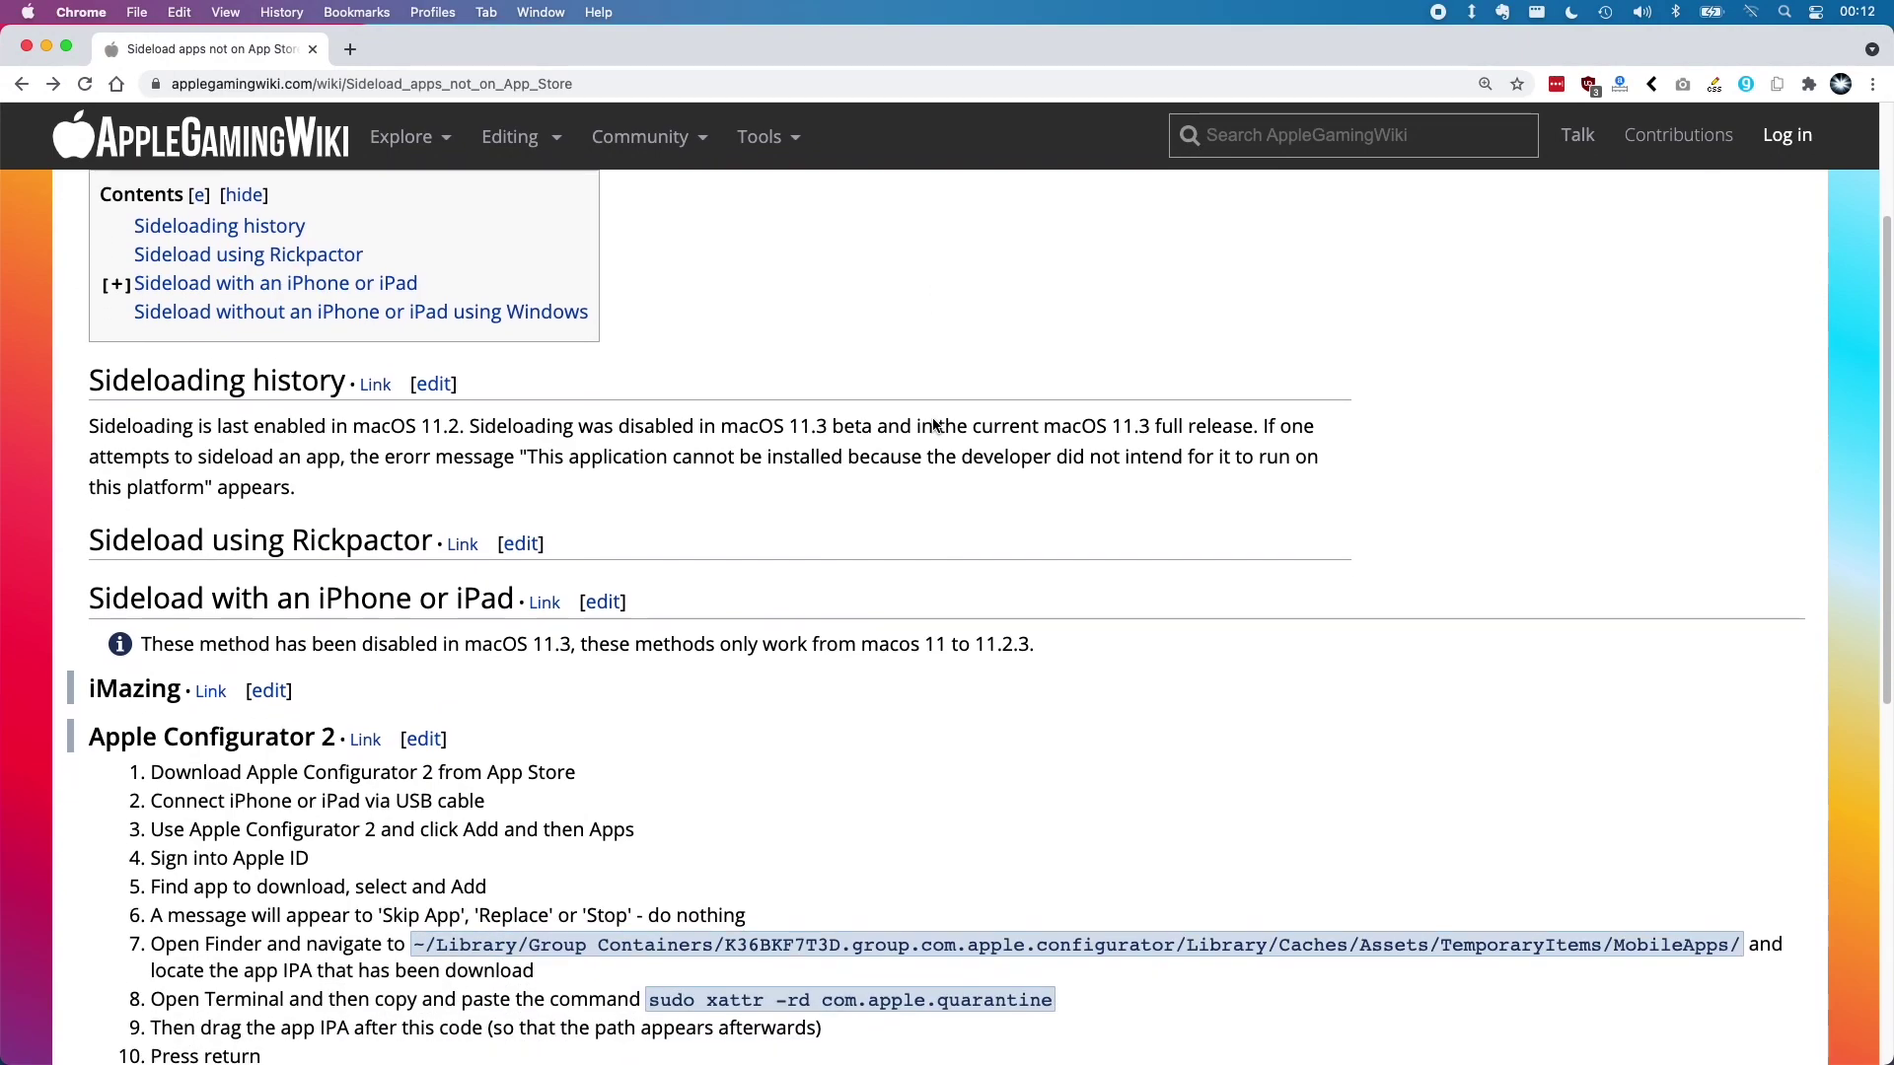
scroll(935, 425, down, 5)
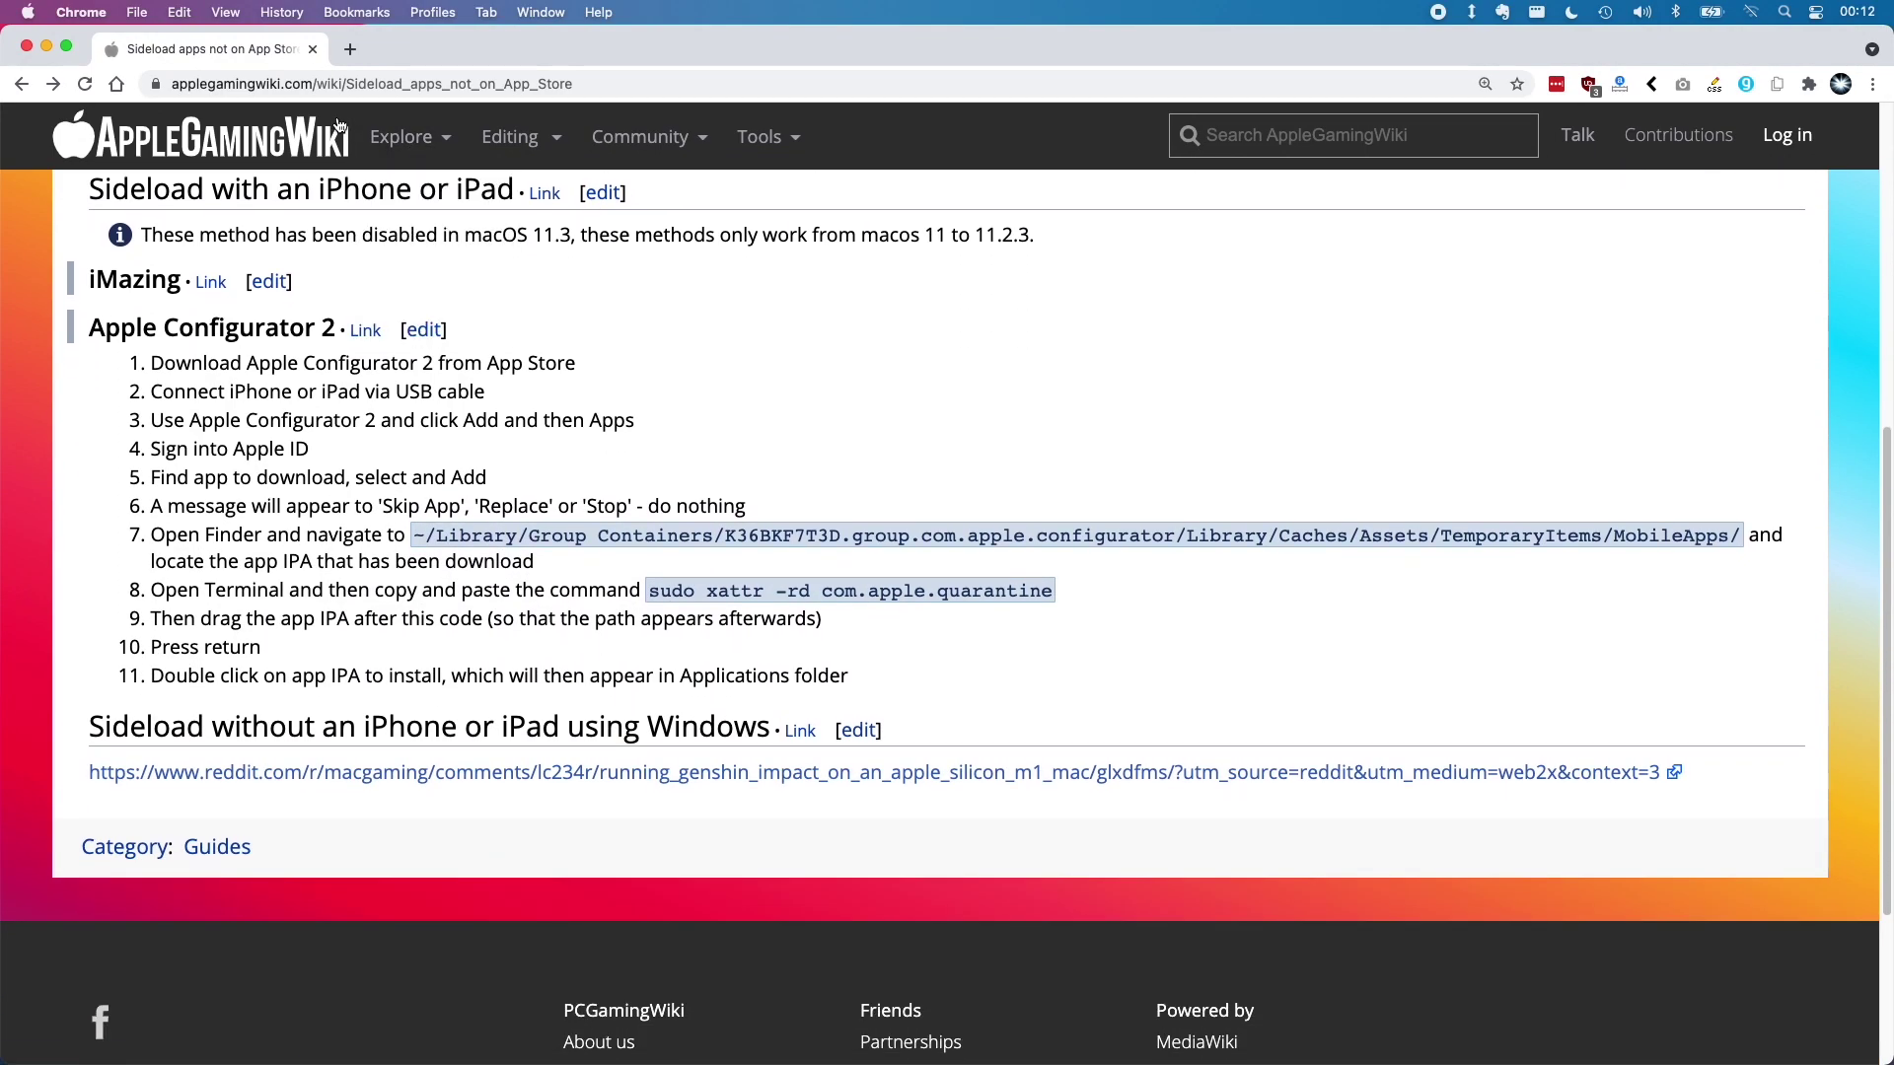
click(274, 148)
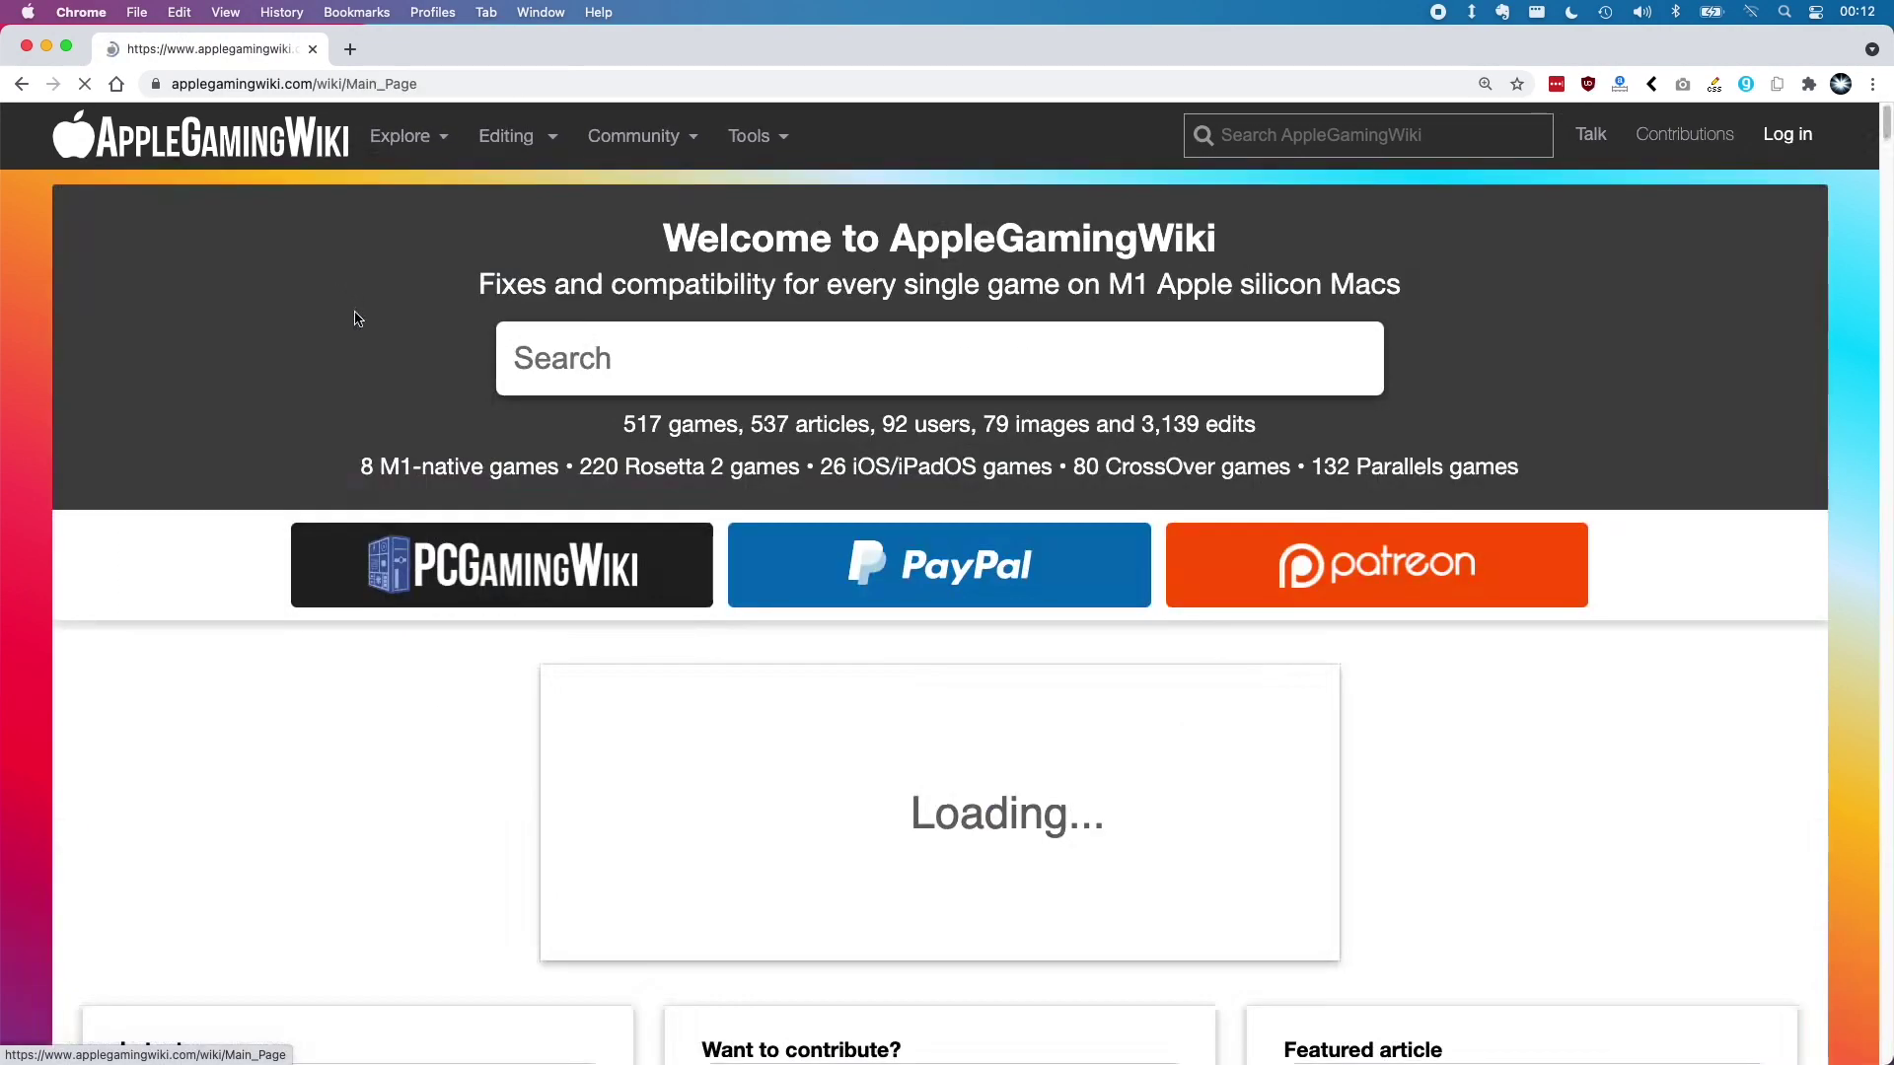
scroll(389, 494, down, 10)
scroll(389, 494, down, 15)
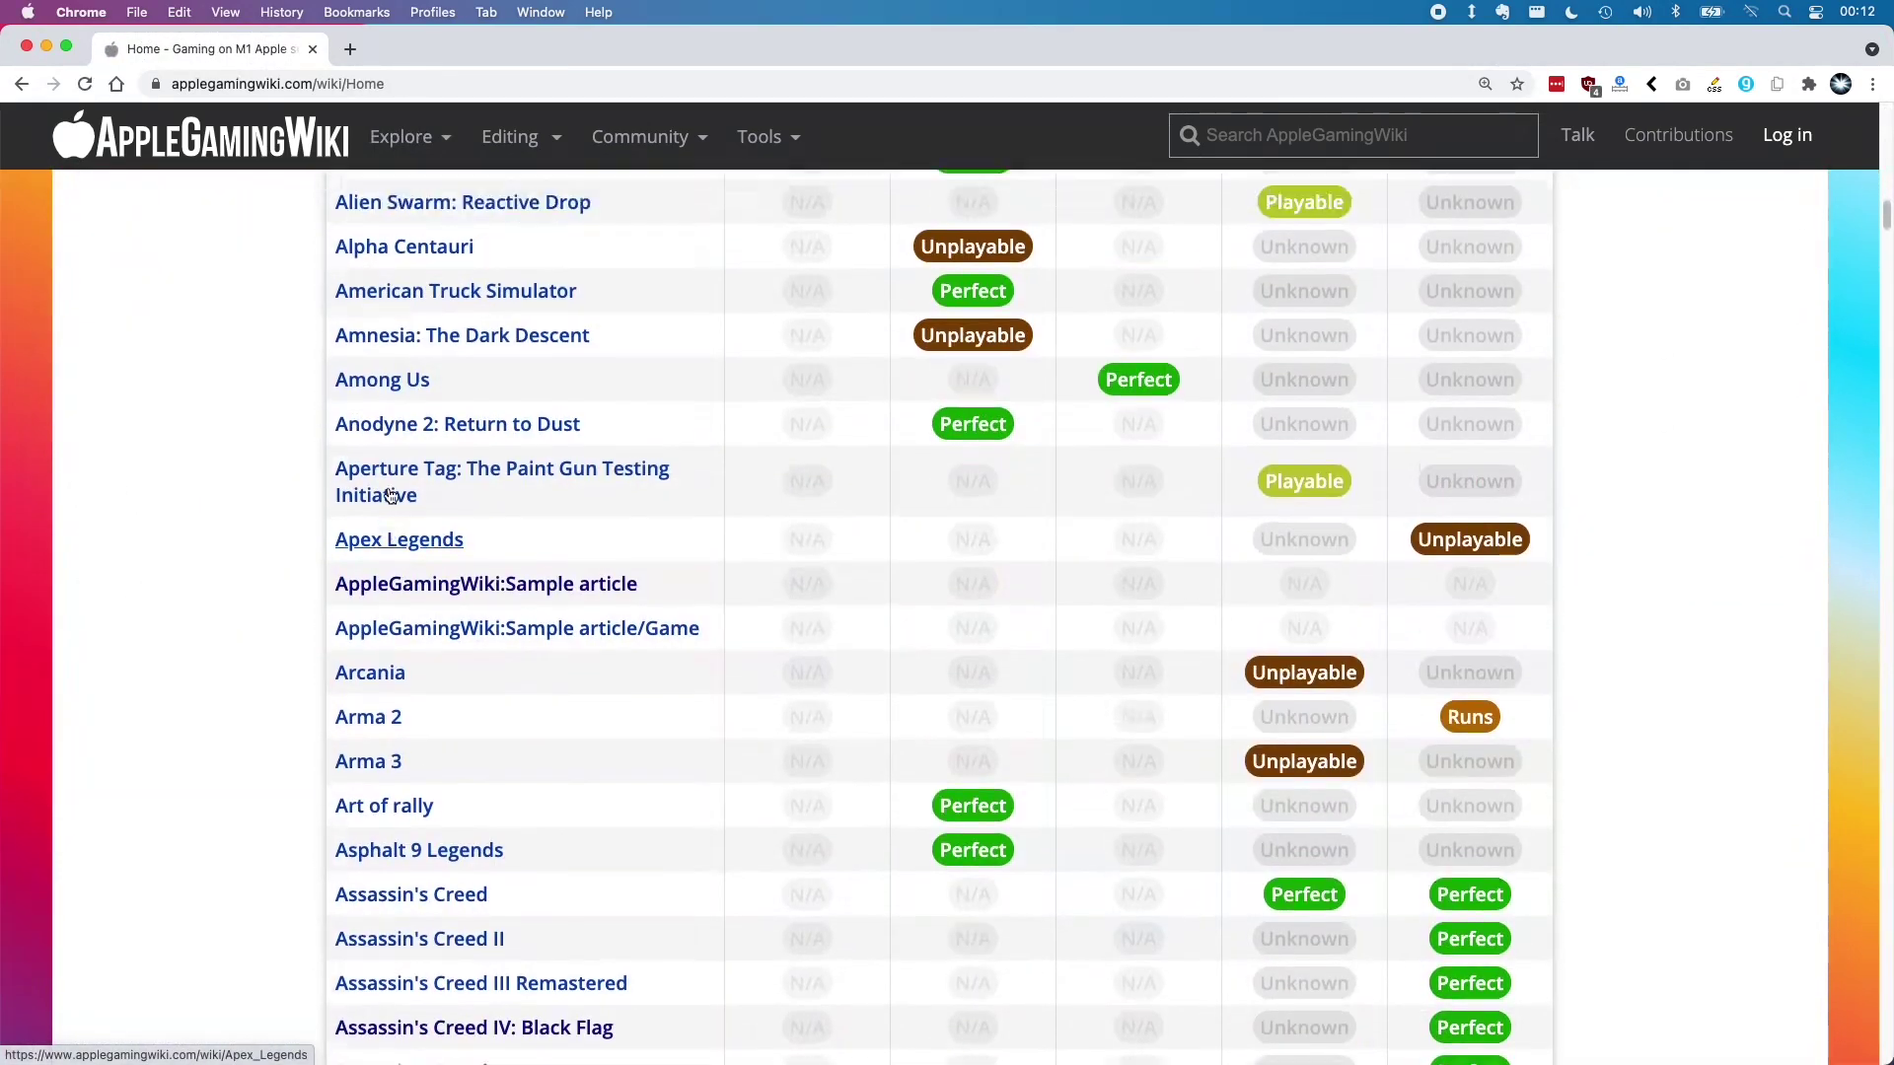
scroll(388, 494, up, 10)
scroll(389, 494, down, 4)
scroll(388, 494, down, 20)
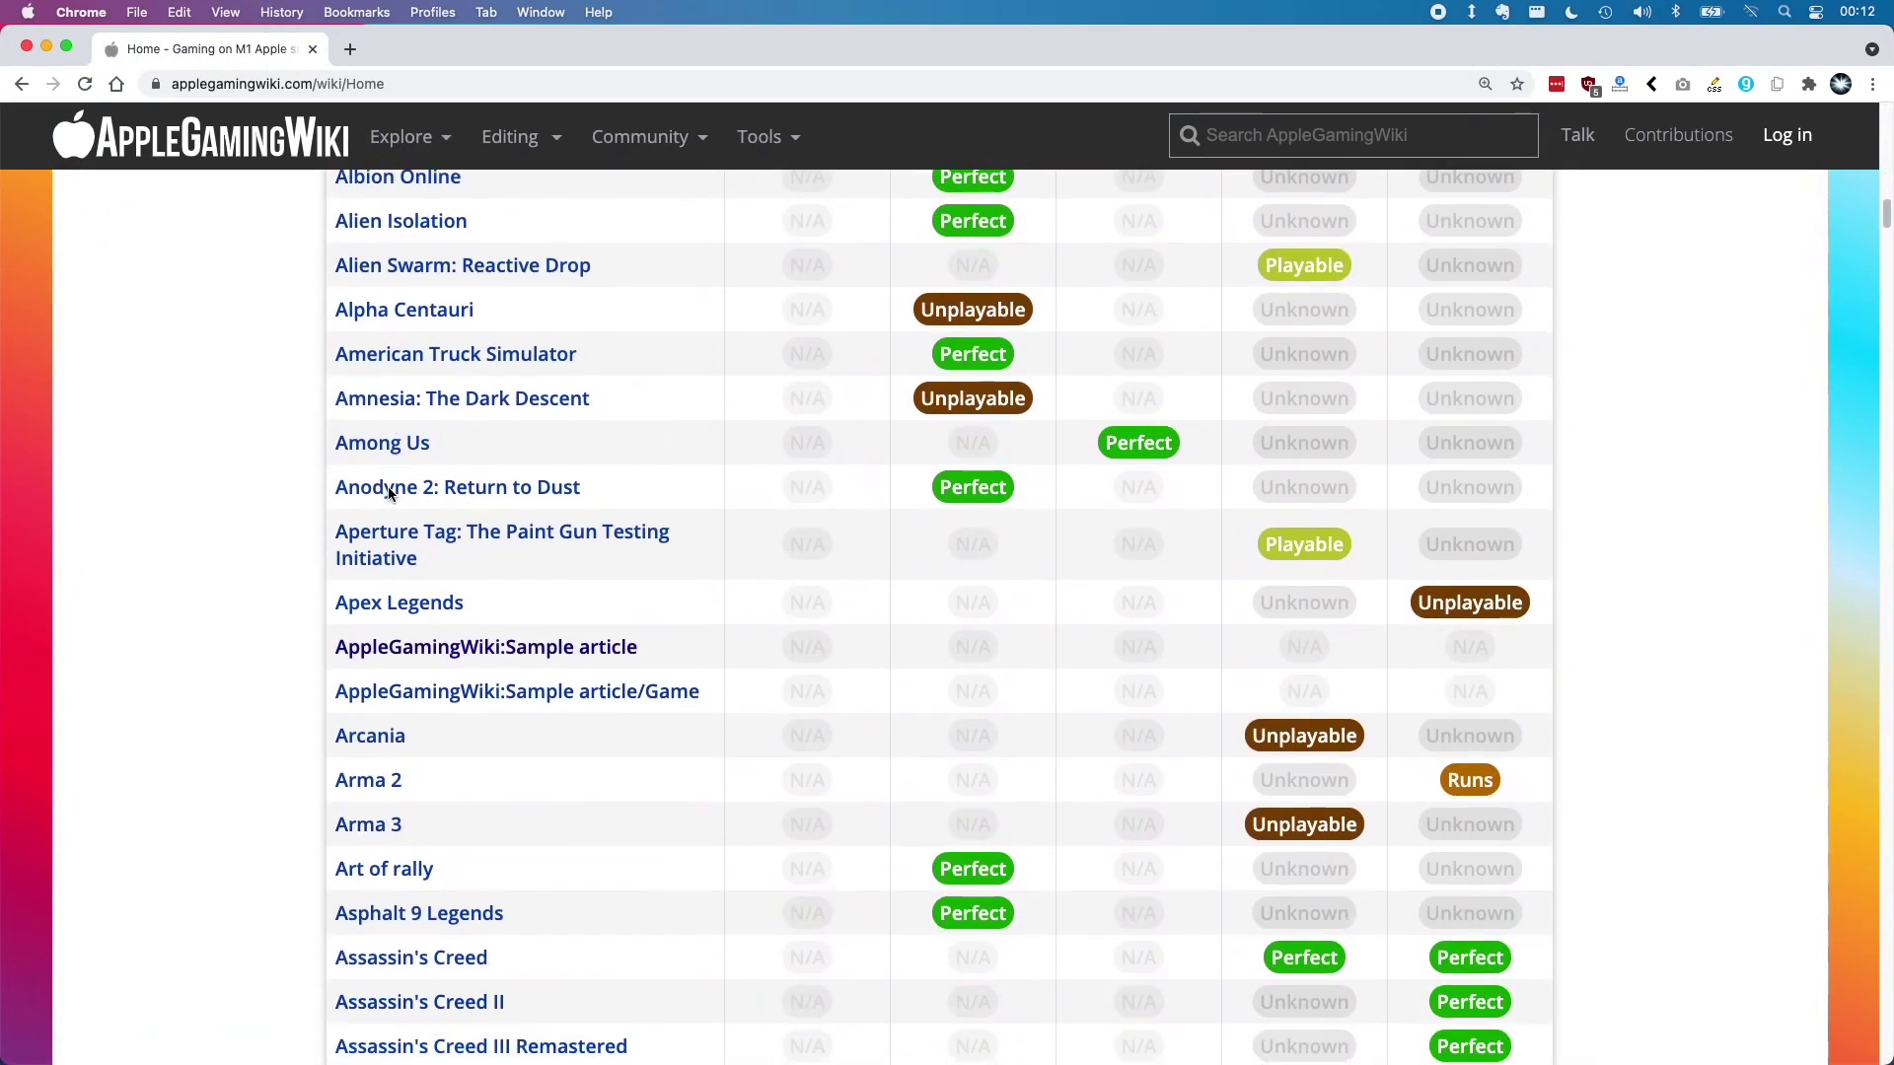
scroll(390, 495, down, 20)
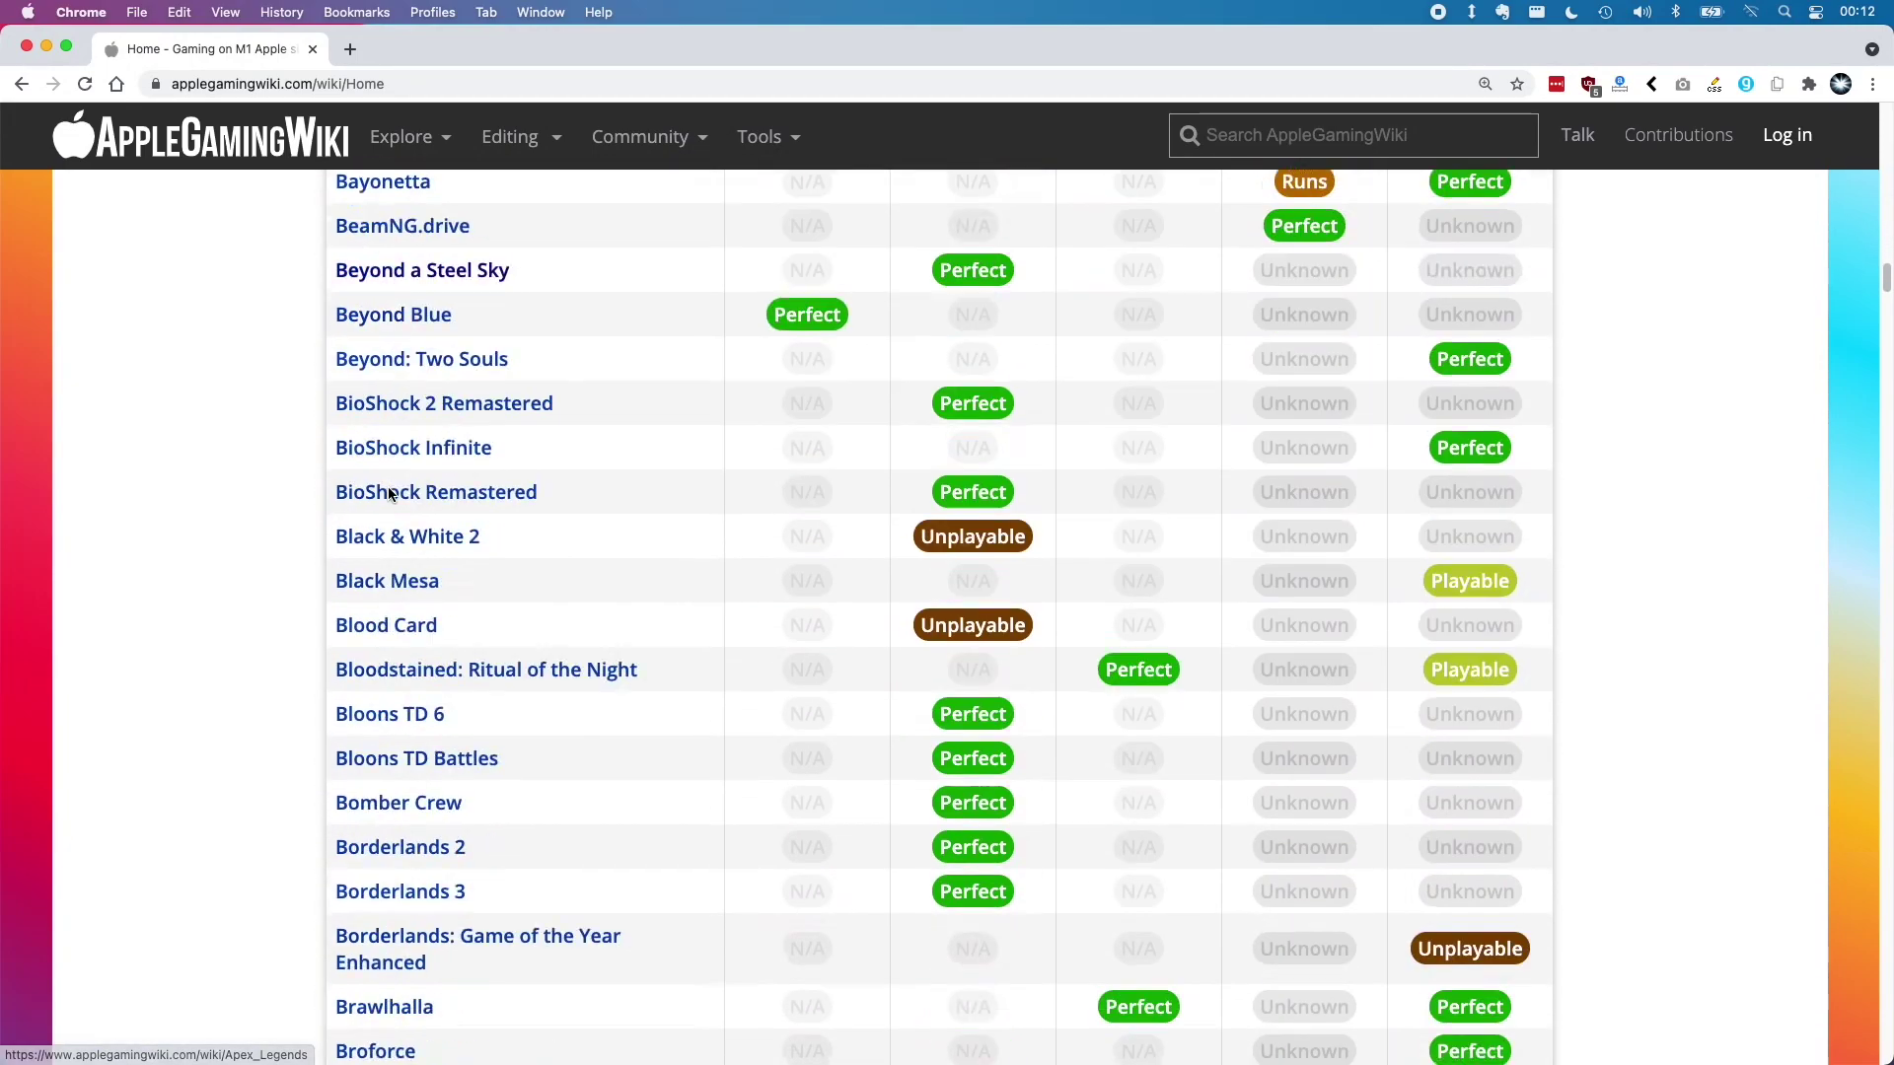
scroll(266, 544, down, 20)
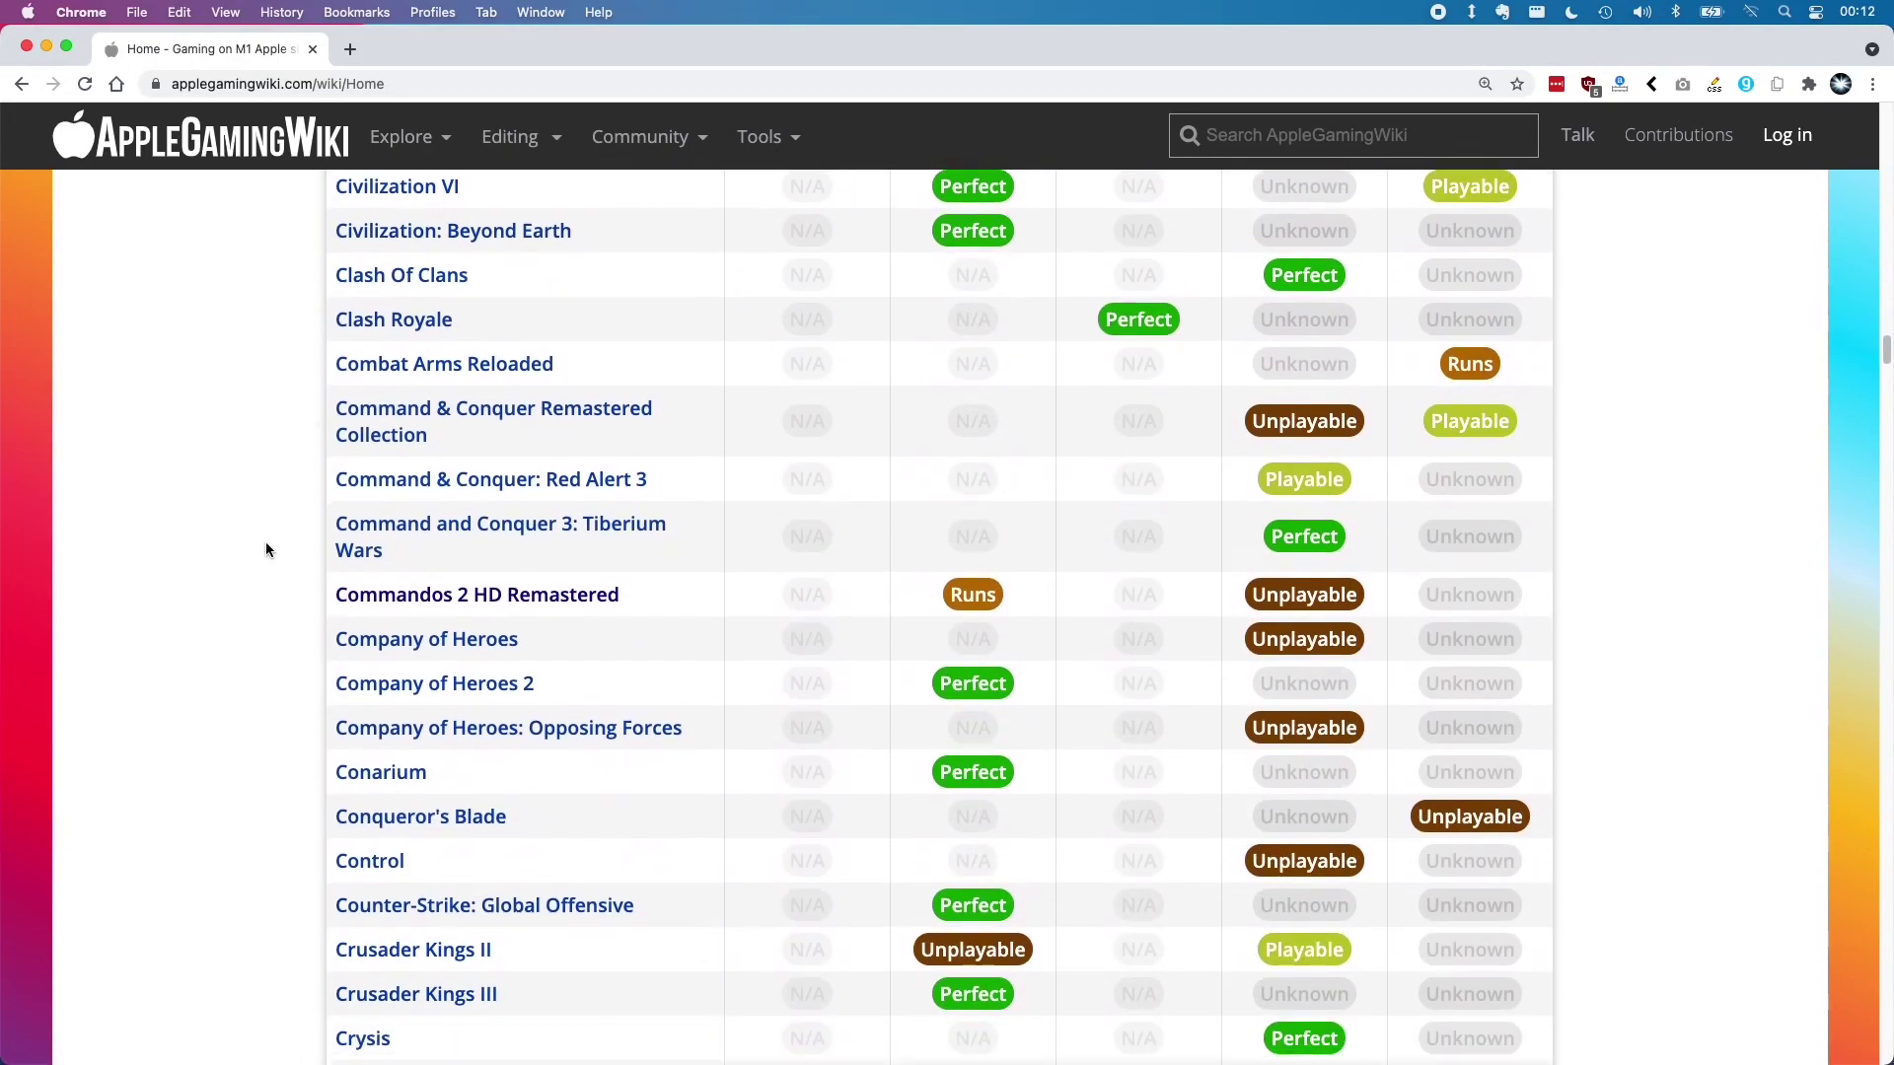
scroll(266, 550, down, 20)
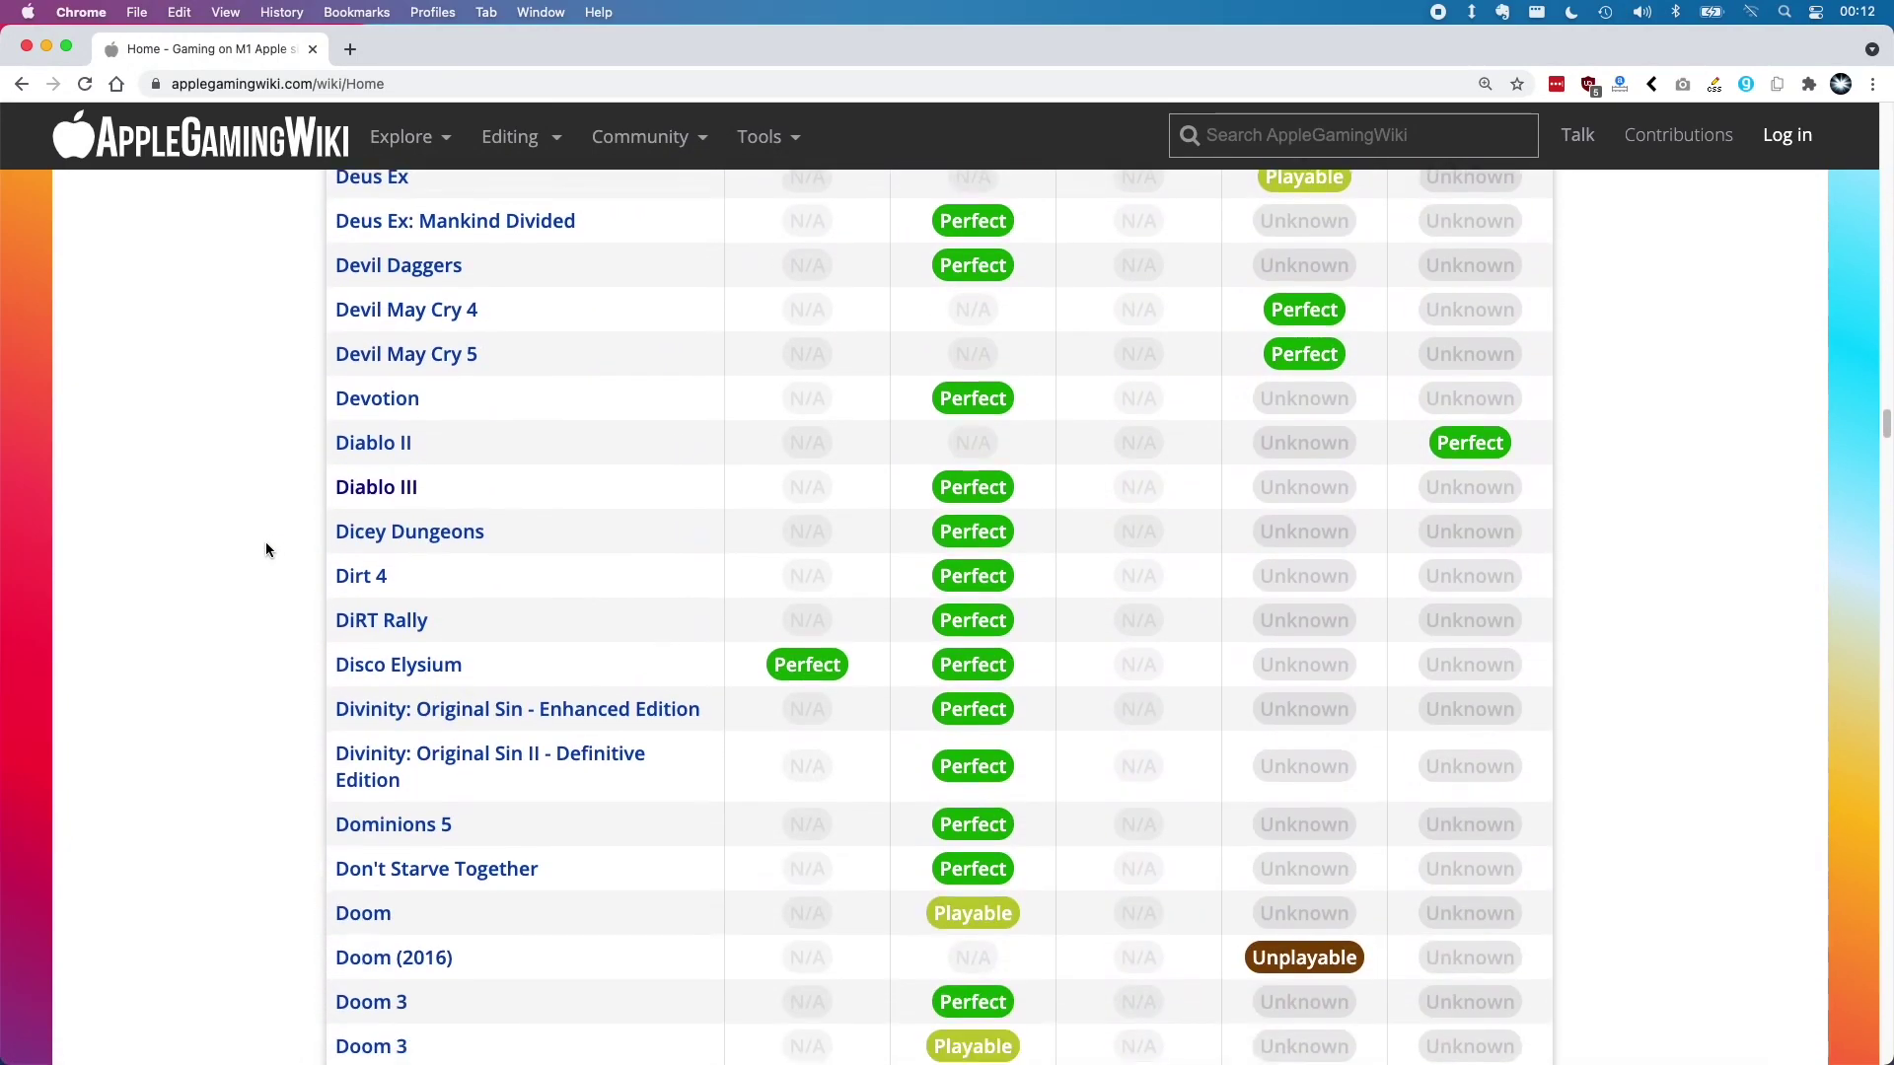
Open Mission Control, return to the full-size browser, and scroll back up
key(ctrl+Up)
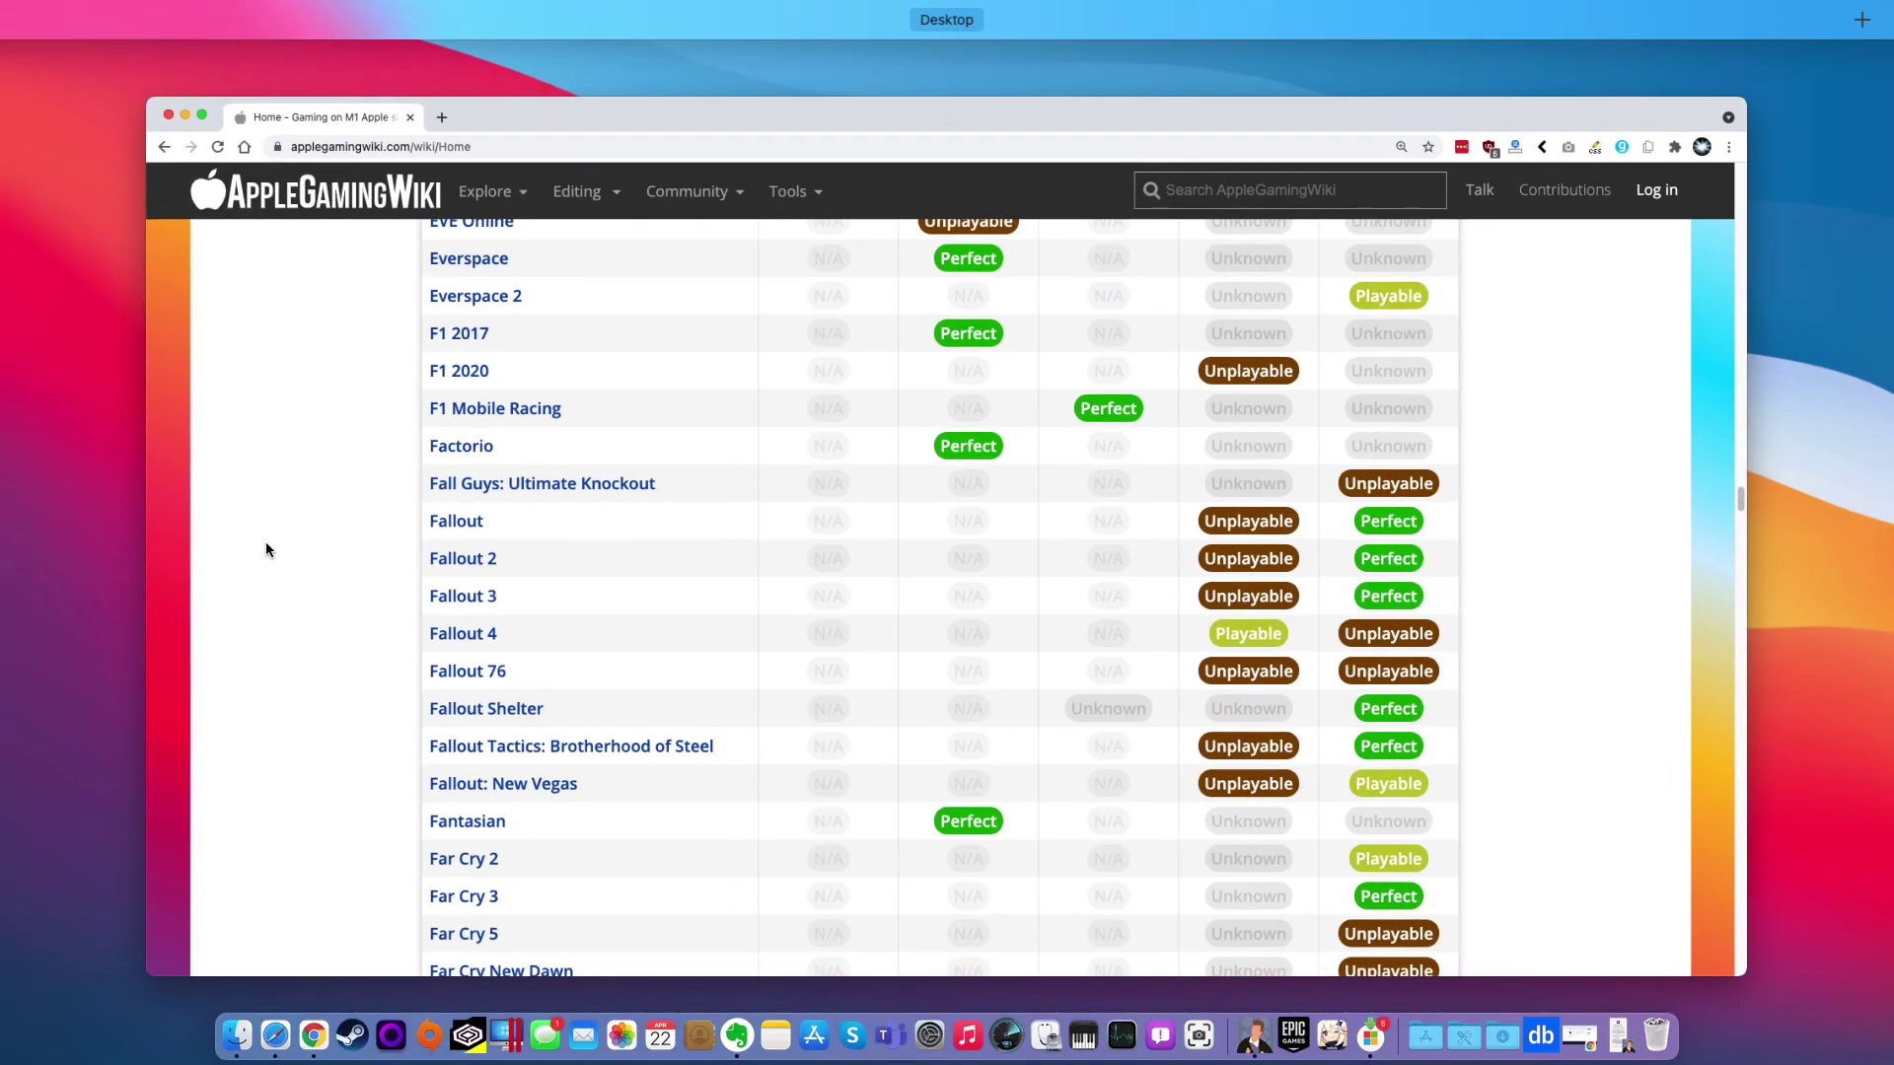
click(265, 549)
scroll(265, 549, up, 15)
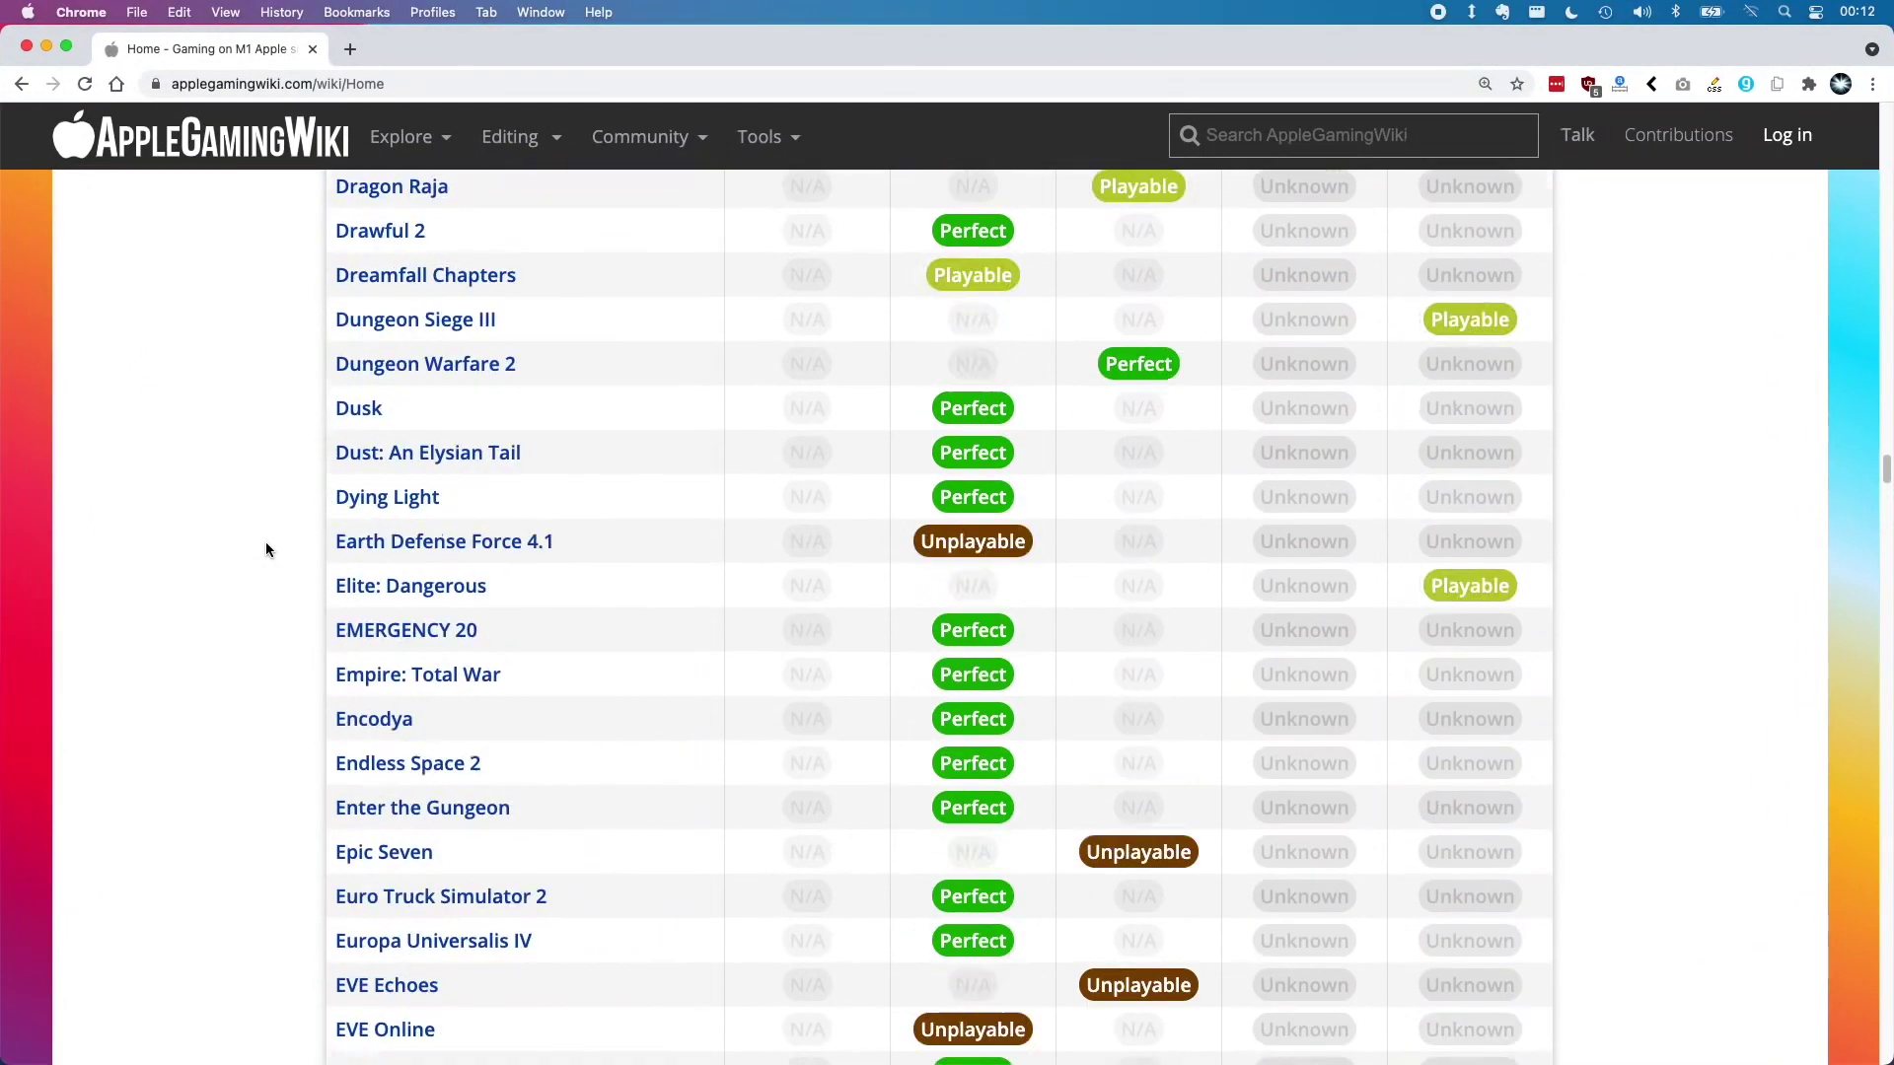
scroll(264, 549, up, 10)
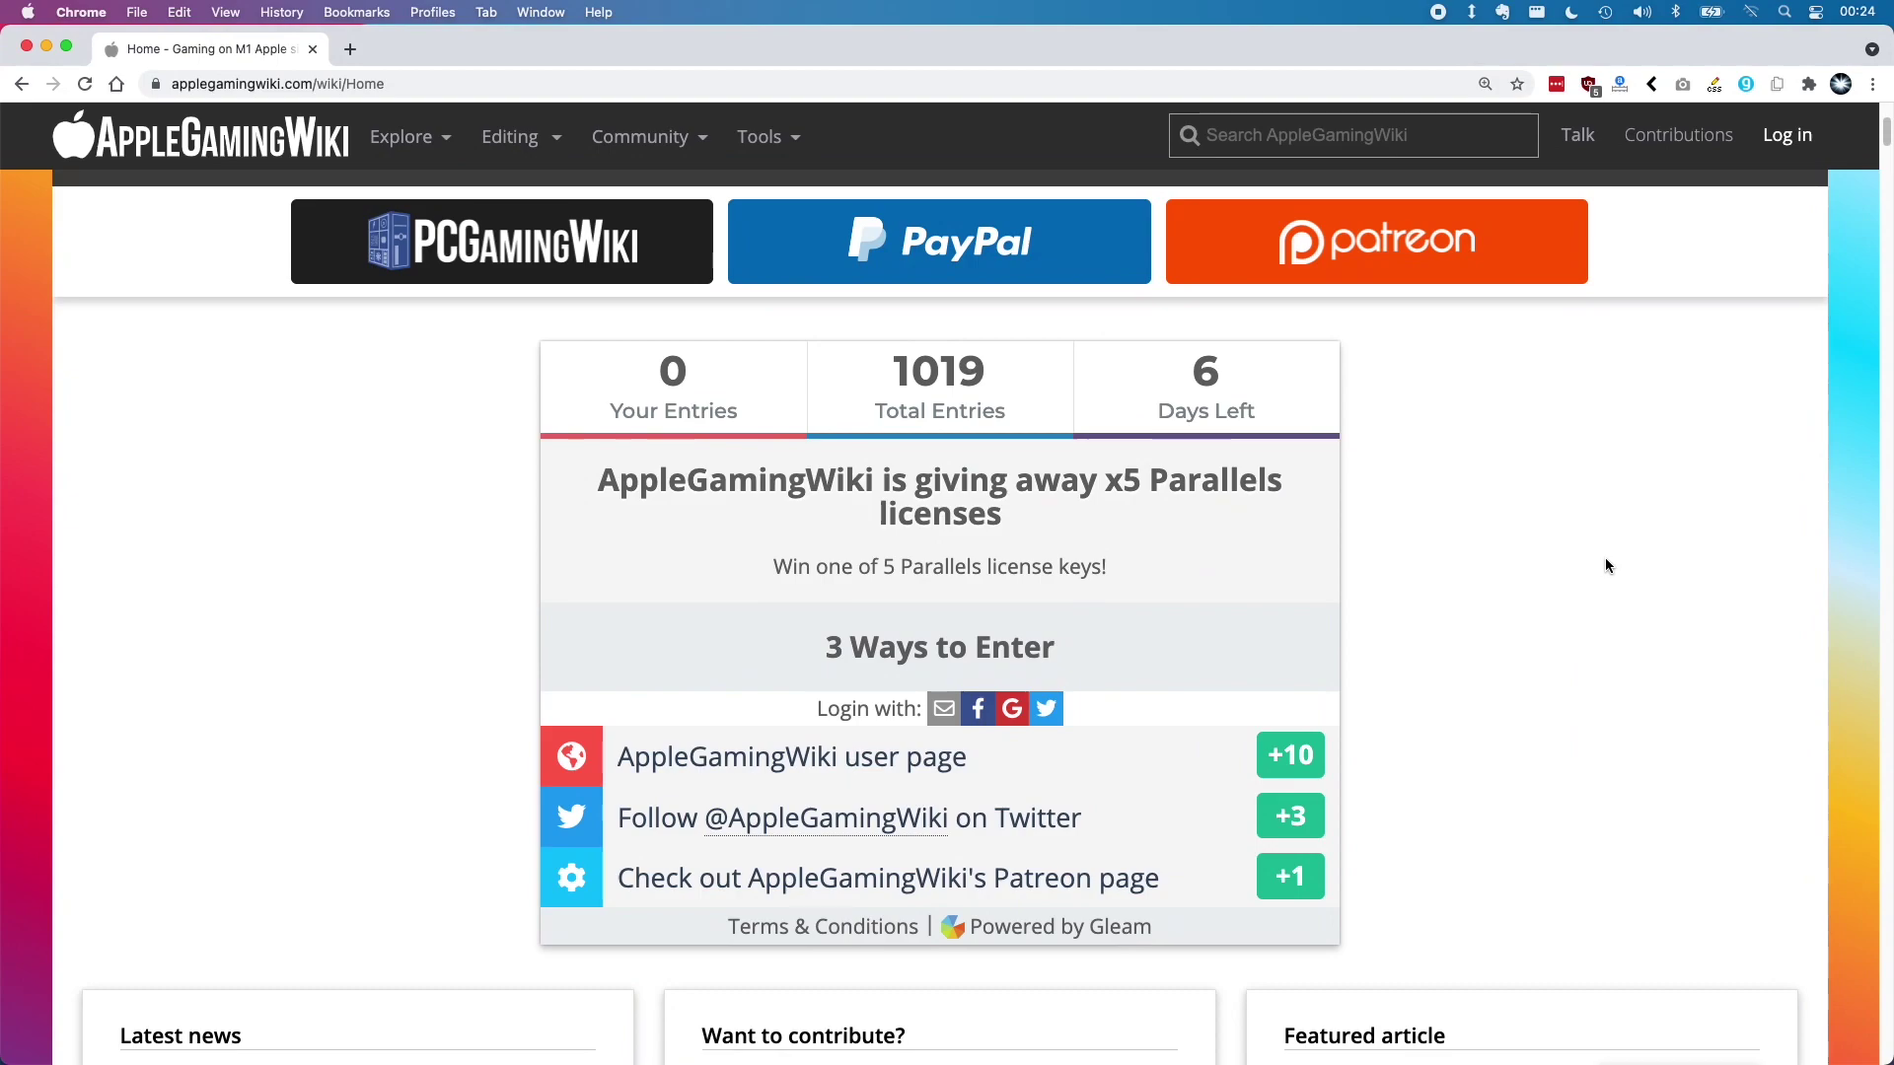
scroll(1606, 563, down, 3)
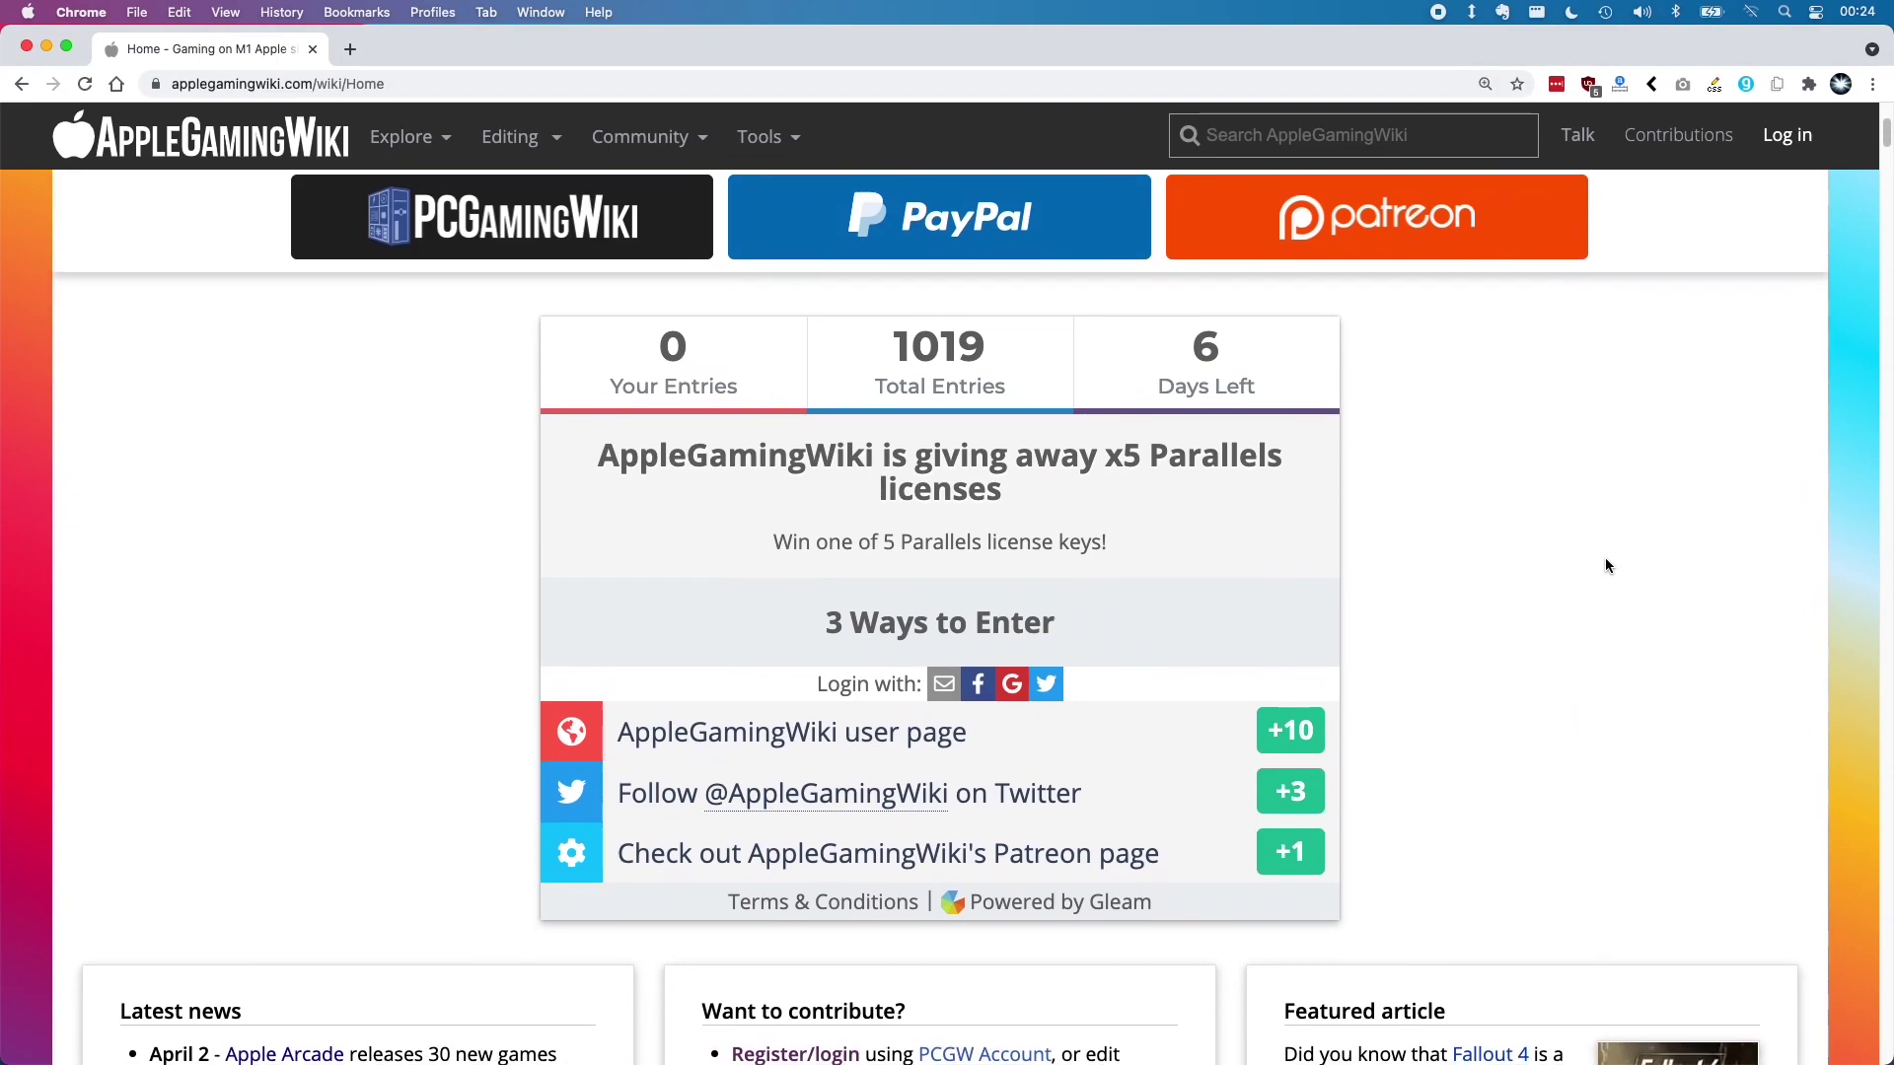
scroll(1605, 564, down, 4)
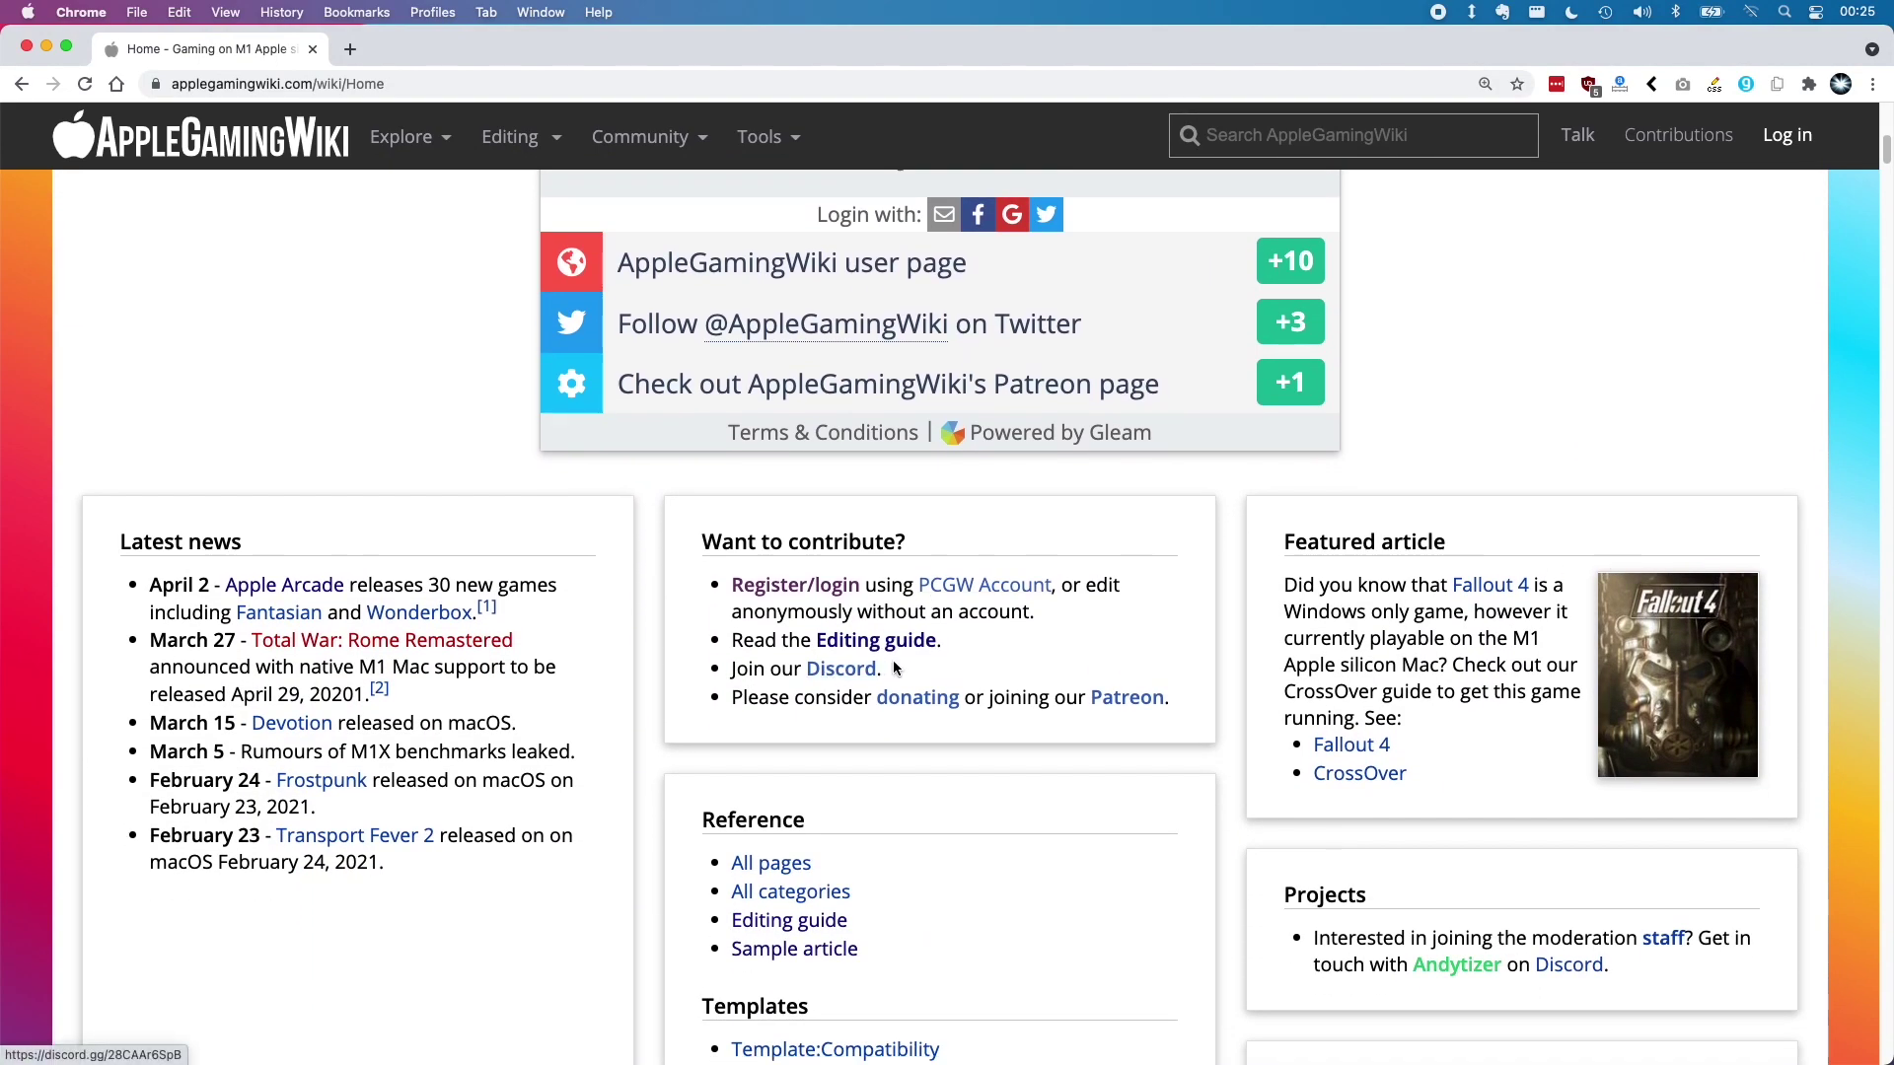